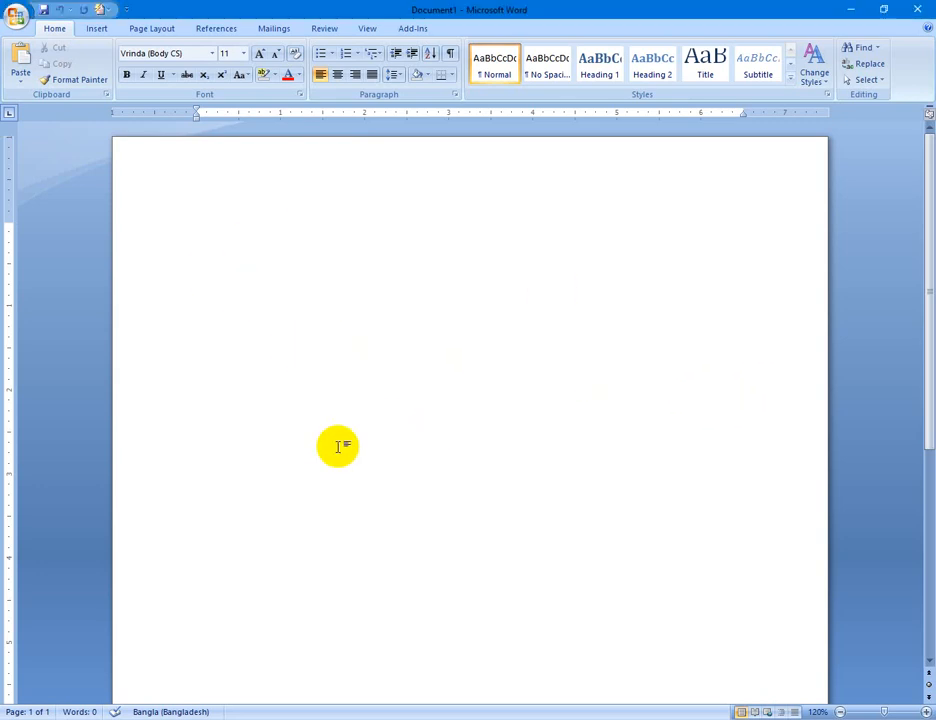
Start inserting a chart and browse the Line, Pie, Bar and Area chart types on offer.
{"action": "left_click", "coordinate": [98, 34]}
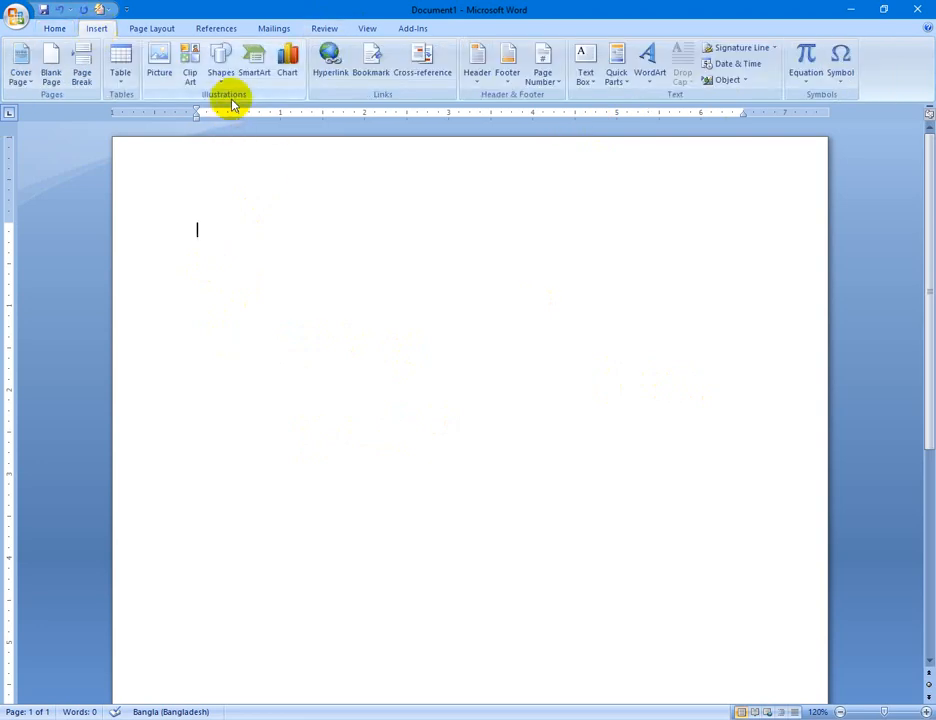
{"action": "left_click", "coordinate": [289, 72]}
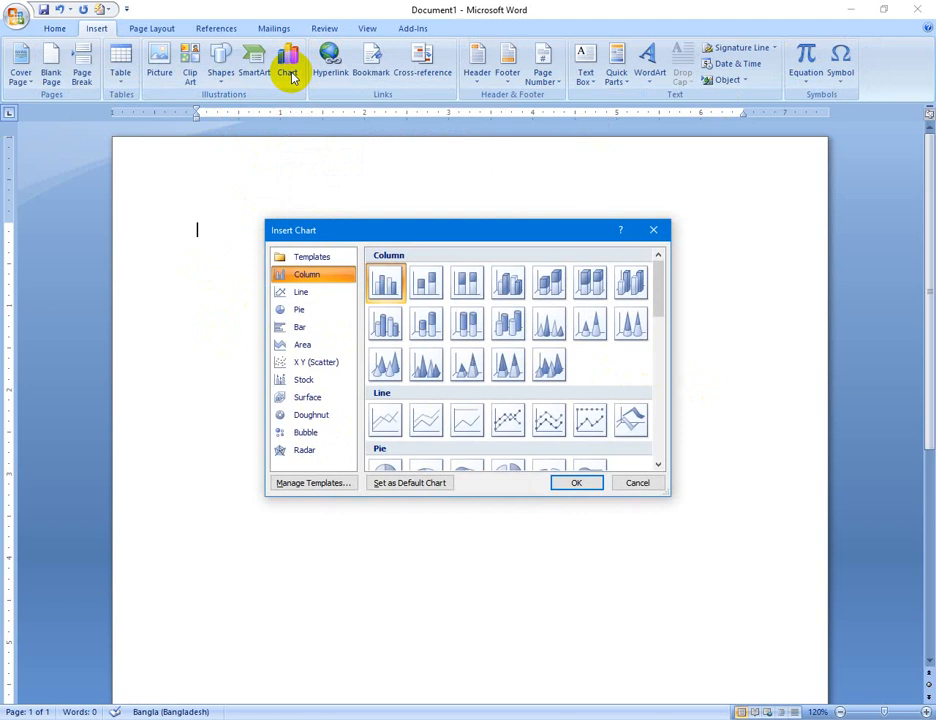
{"action": "left_click", "coordinate": [304, 292]}
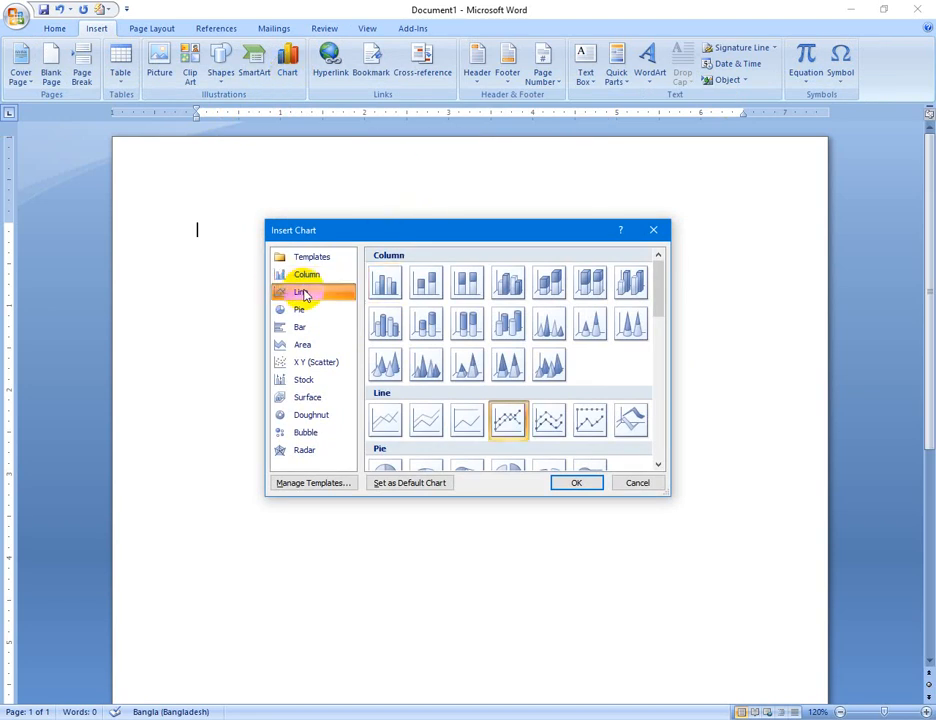
{"action": "left_click", "coordinate": [297, 312]}
{"action": "left_click", "coordinate": [300, 328]}
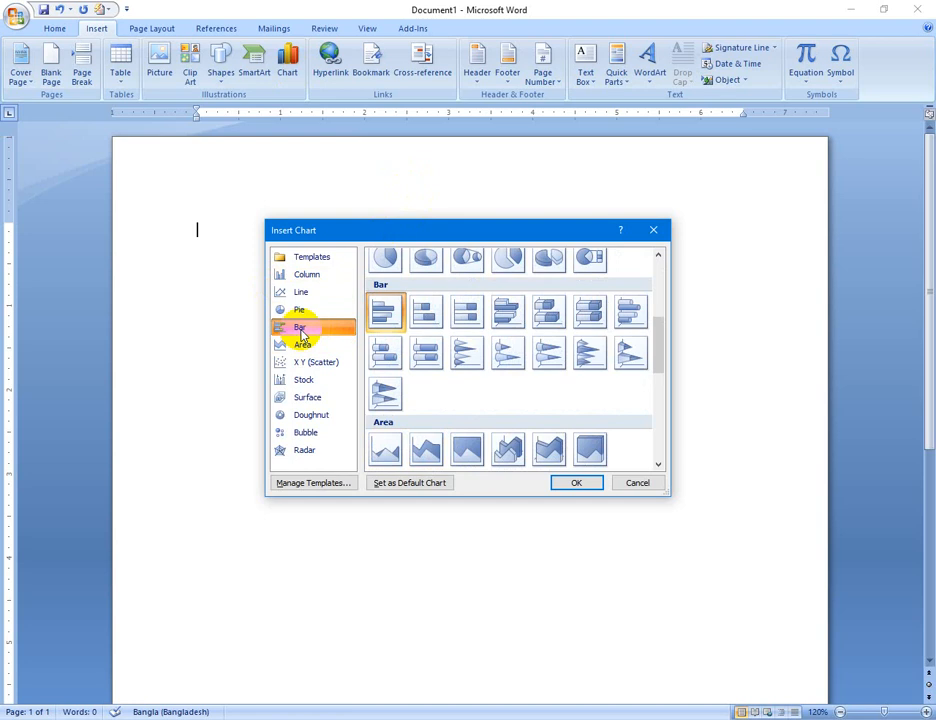
{"action": "left_click", "coordinate": [300, 276]}
{"action": "left_click", "coordinate": [304, 293]}
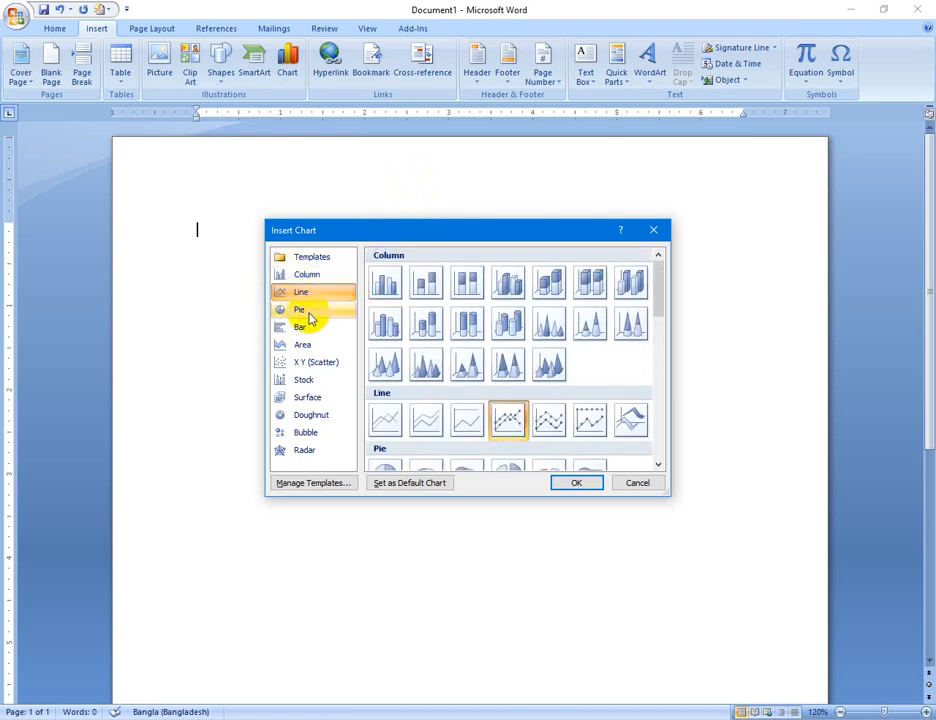
{"action": "left_click", "coordinate": [301, 310]}
{"action": "left_click", "coordinate": [302, 327]}
{"action": "left_click", "coordinate": [310, 345]}
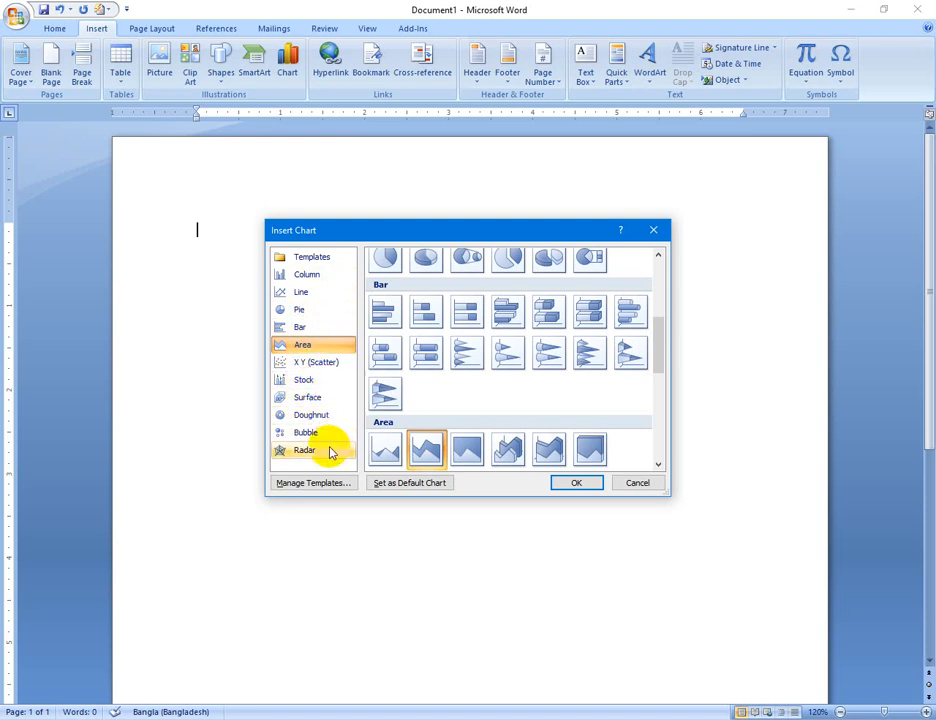
Insert a Clustered Column chart into the blank document.
{"action": "left_click", "coordinate": [303, 279]}
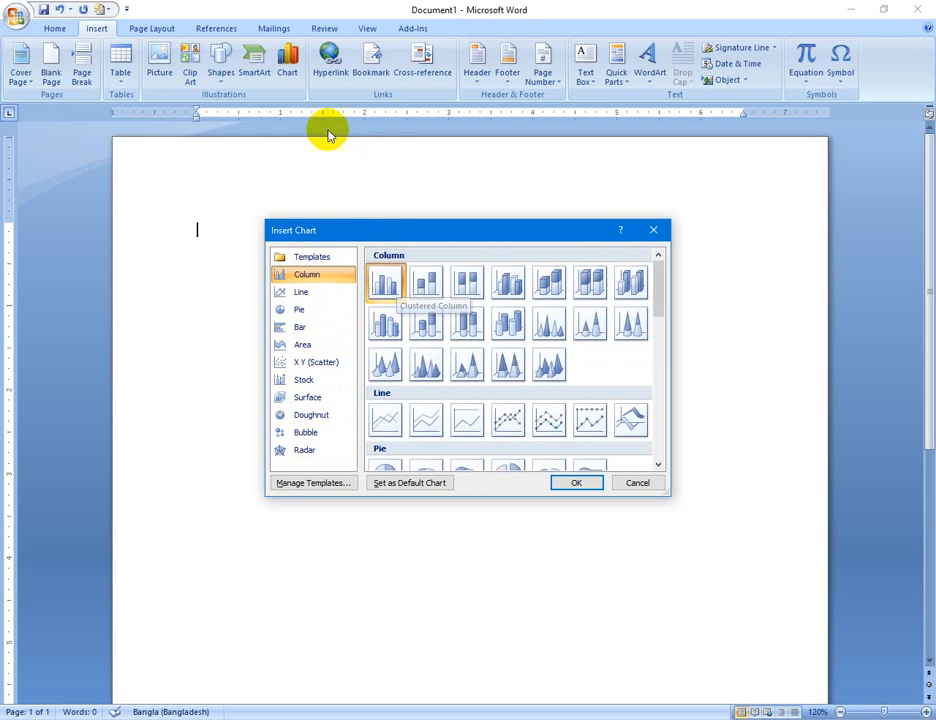
{"action": "double_click", "coordinate": [386, 285]}
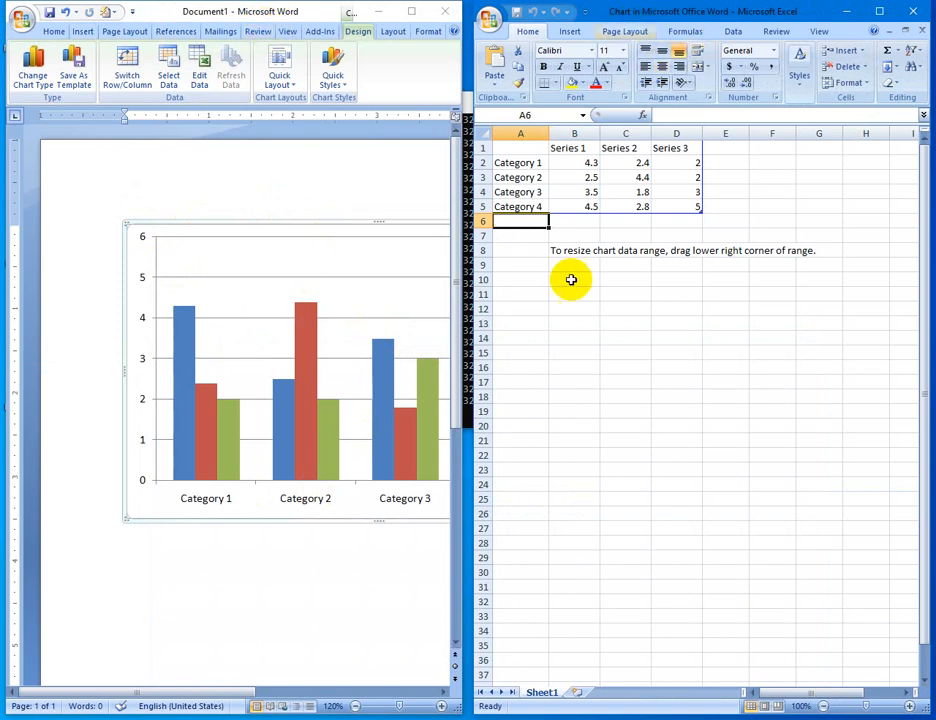
{"action": "left_click", "coordinate": [262, 576]}
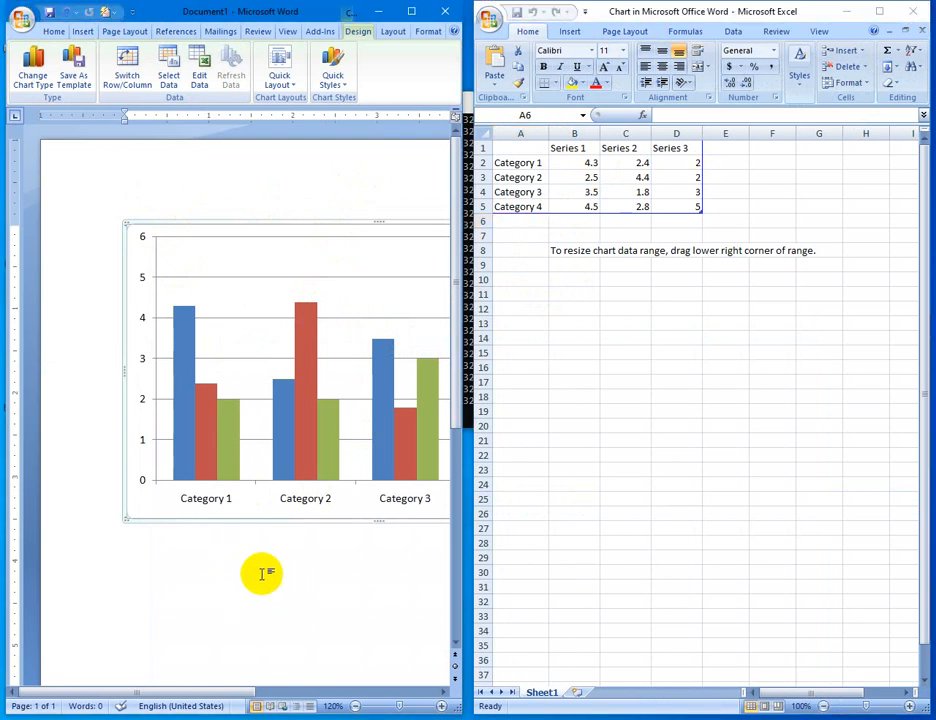
{"action": "scroll", "coordinate": [338, 525], "scroll_direction": "down", "scroll_amount": 3}
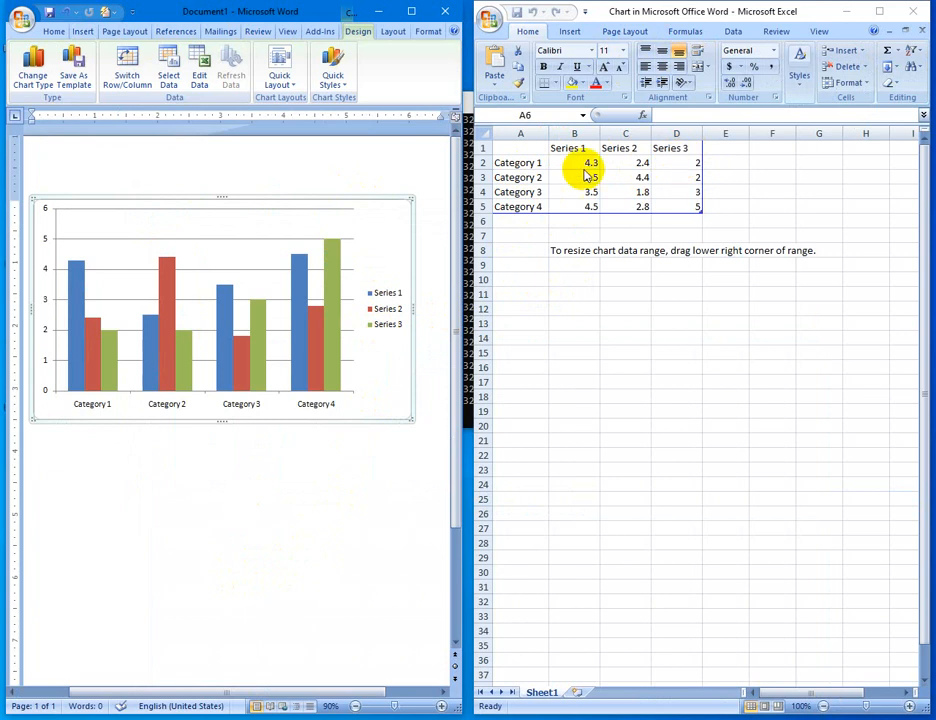
Rename the first data series in cell B1 of the chart's data sheet as Weight.
{"action": "left_click", "coordinate": [518, 178]}
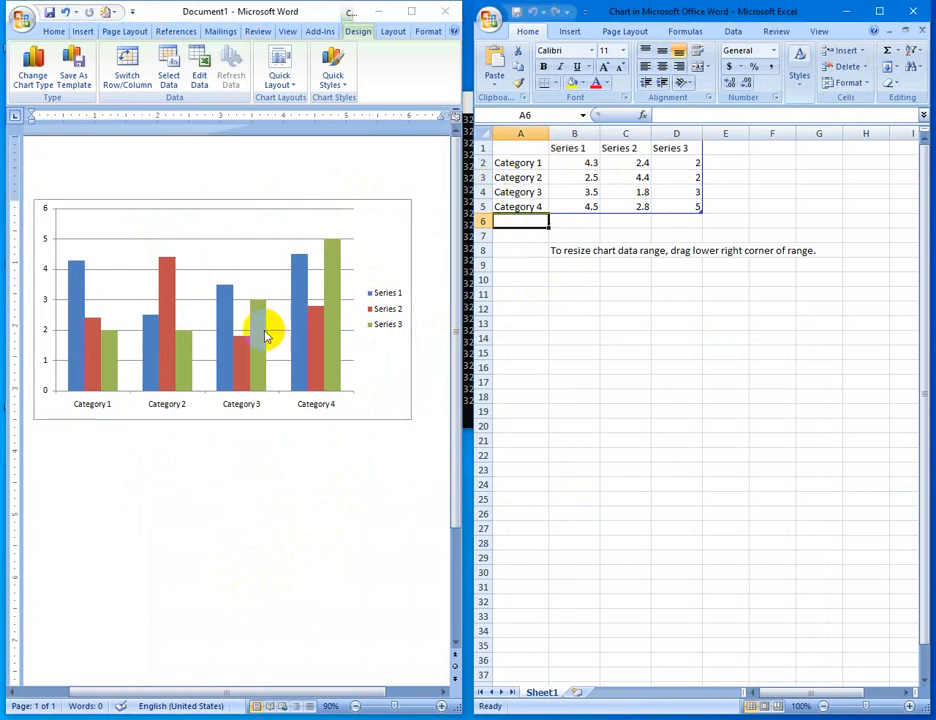
{"action": "left_click", "coordinate": [568, 148]}
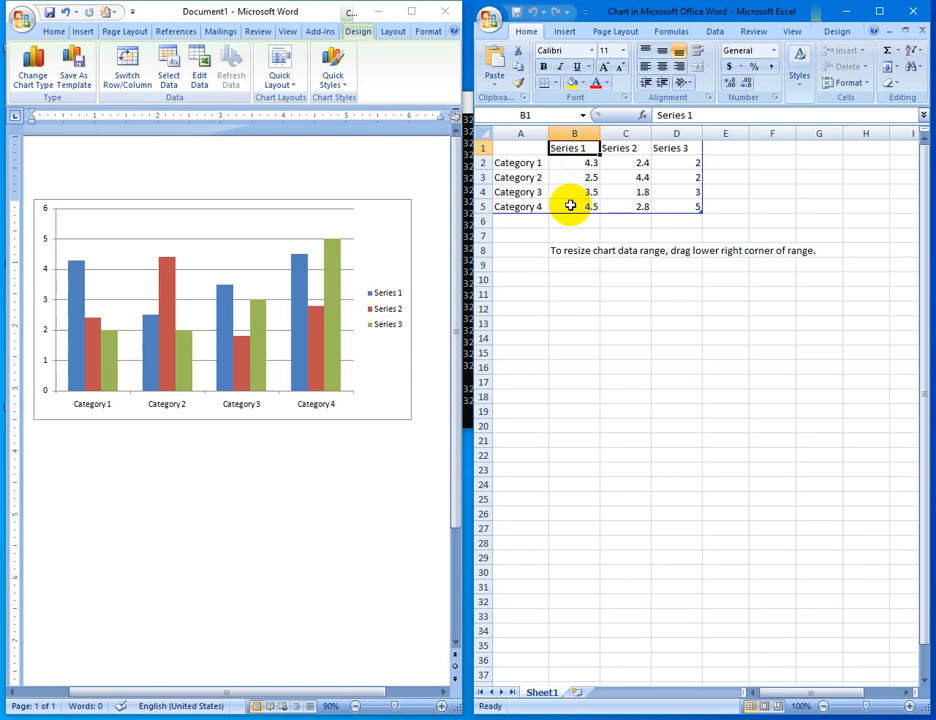
{"action": "type", "text": "Weight"}
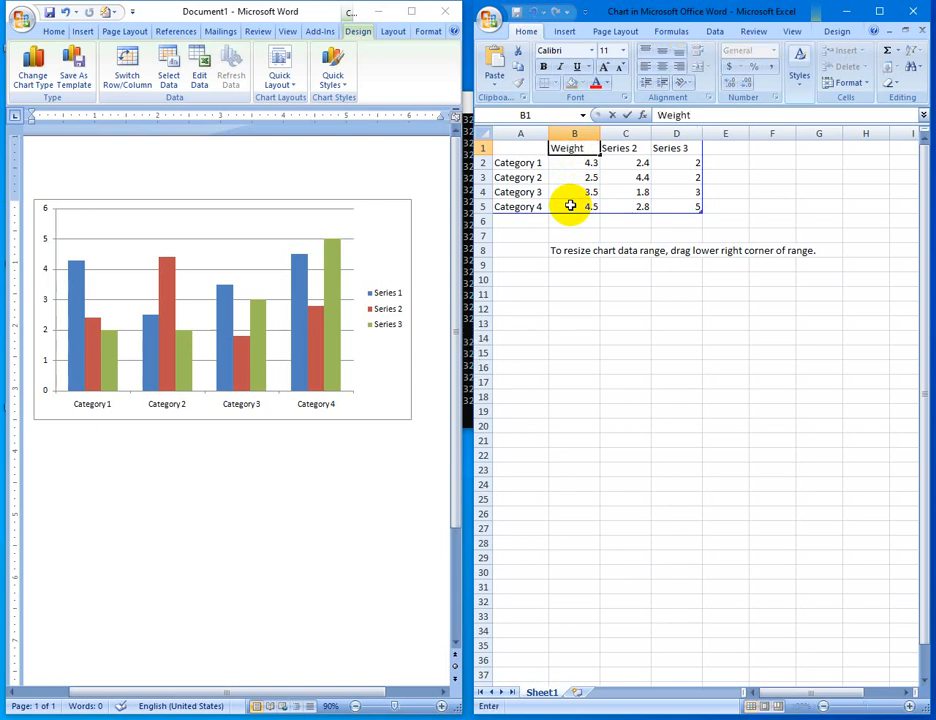
{"action": "key", "text": "Tab"}
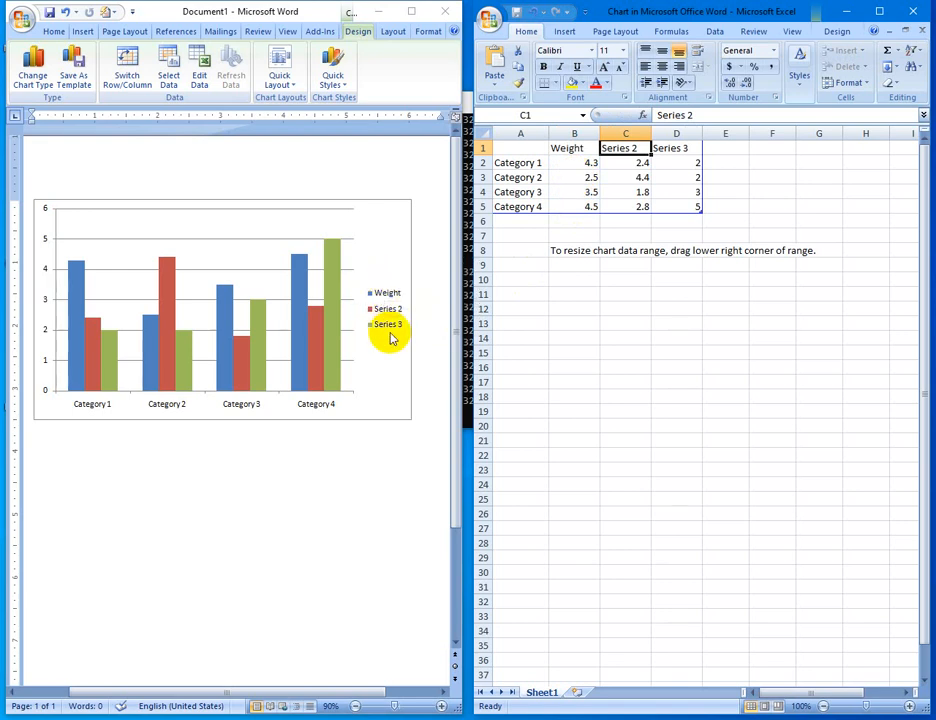
Rename the first category in cell A2 of the chart's data sheet as Name.
{"action": "left_click", "coordinate": [520, 162]}
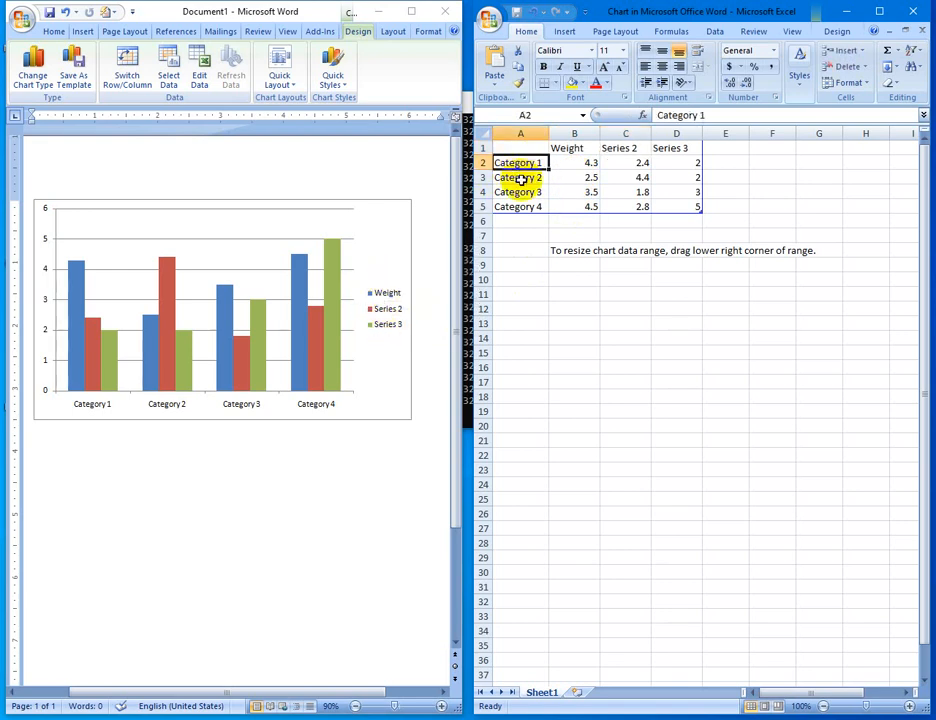
{"action": "type", "text": "Name"}
{"action": "key", "text": "Tab"}
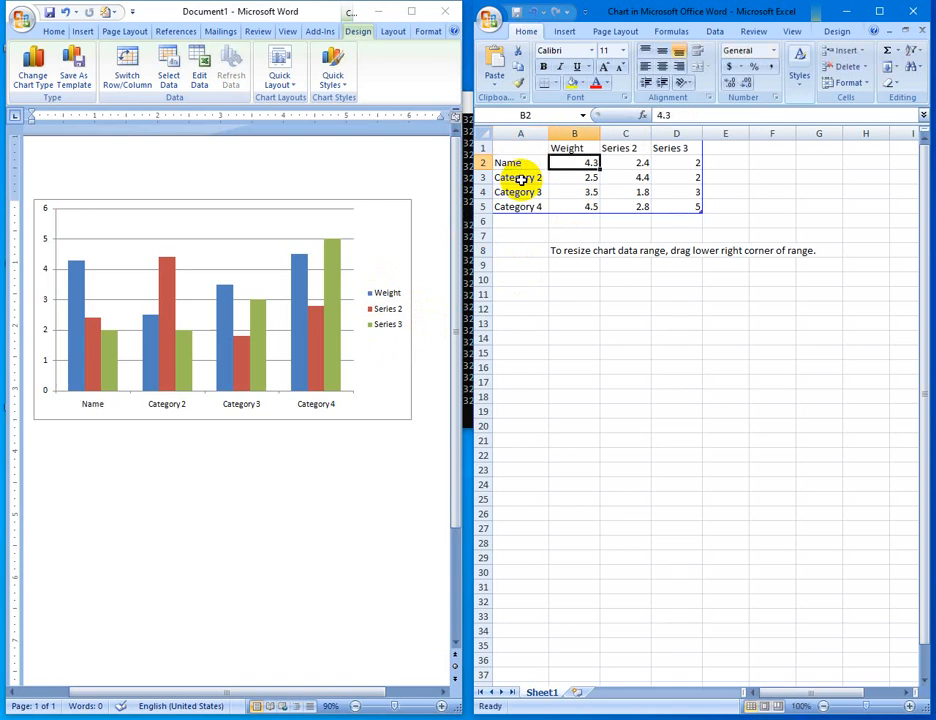
Return to the Word document, maximize its window and enlarge the view of the chart to 150%.
{"action": "left_click", "coordinate": [95, 407]}
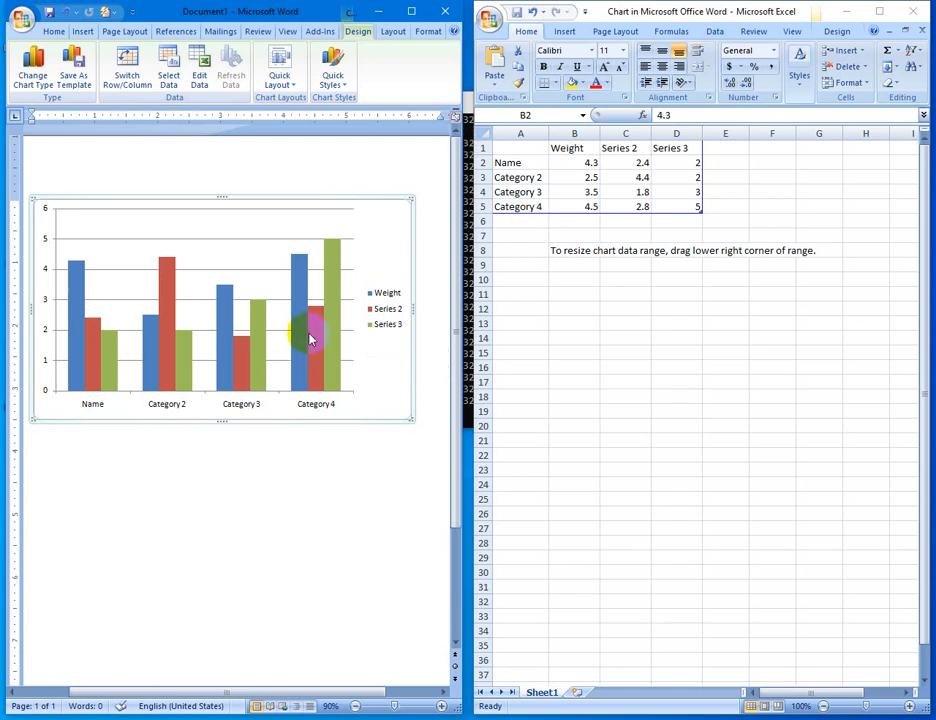
{"action": "mouse_move", "coordinate": [310, 340]}
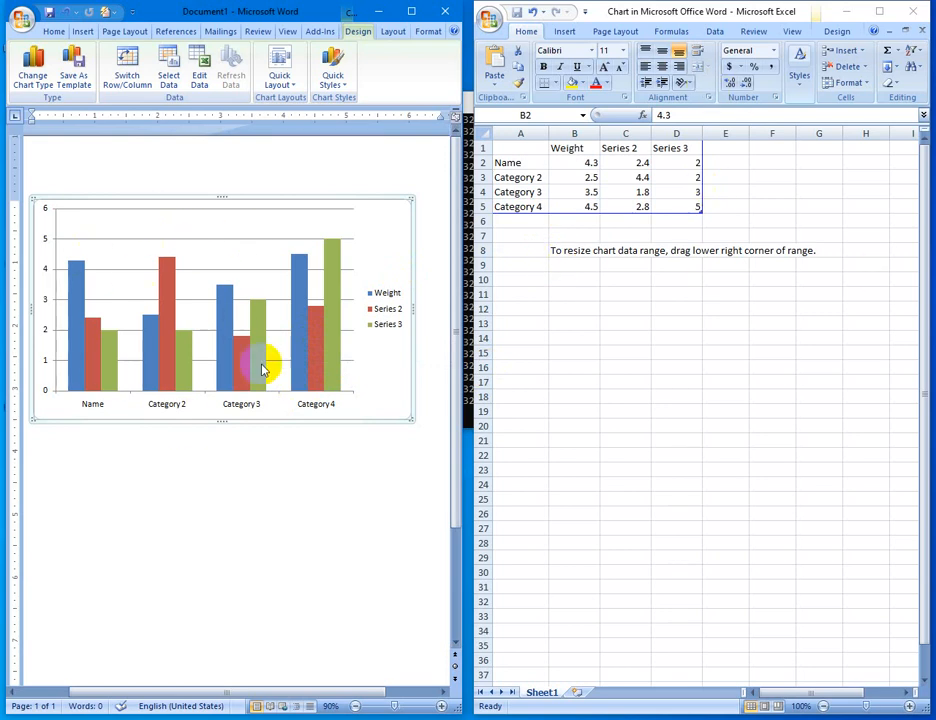
{"action": "left_click", "coordinate": [412, 13]}
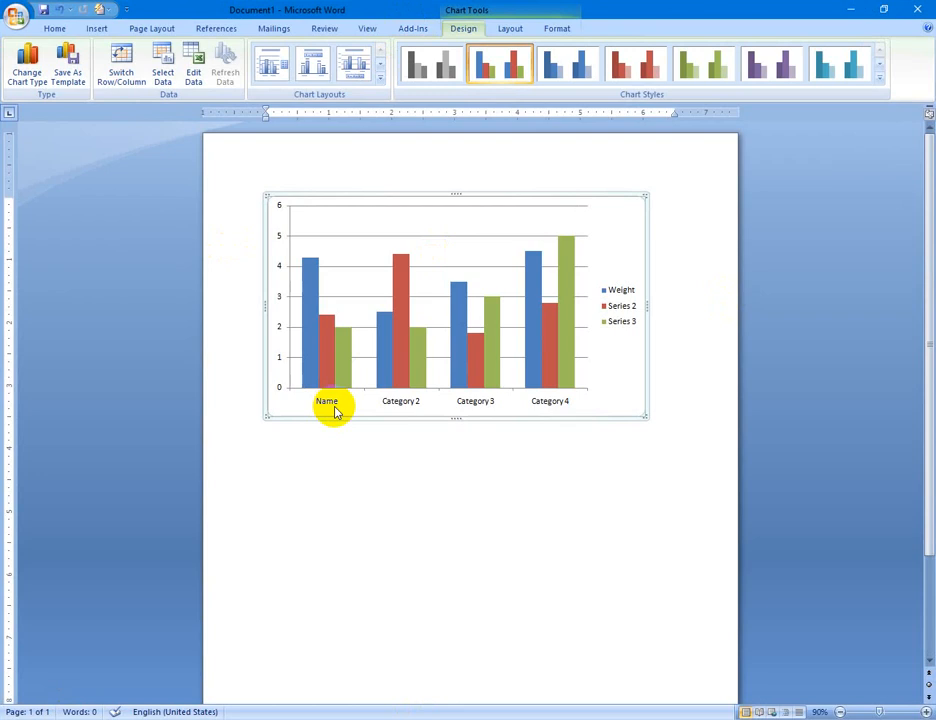
{"action": "scroll", "coordinate": [336, 411], "scroll_direction": "up", "scroll_amount": 6}
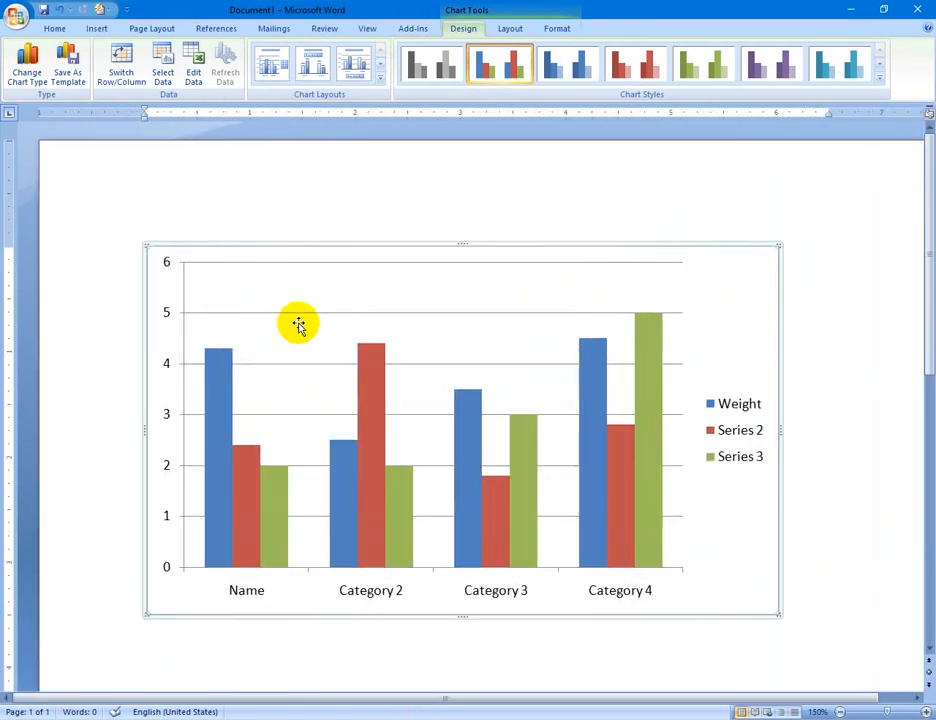
Change the chart type to Clustered Cylinder.
{"action": "left_click", "coordinate": [297, 322]}
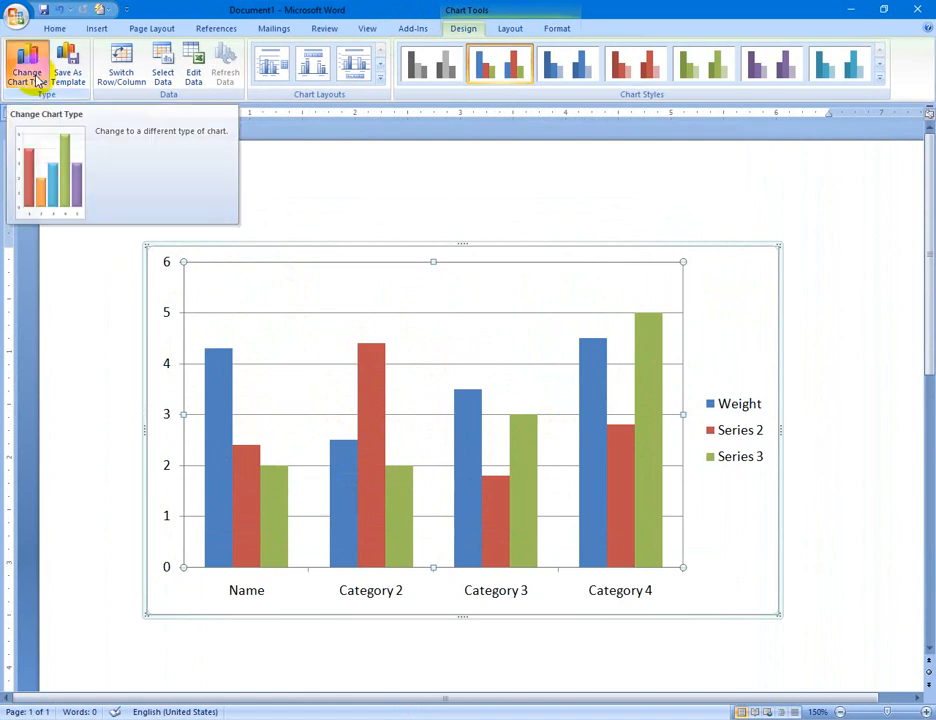
{"action": "left_click", "coordinate": [33, 77]}
{"action": "left_click", "coordinate": [389, 333]}
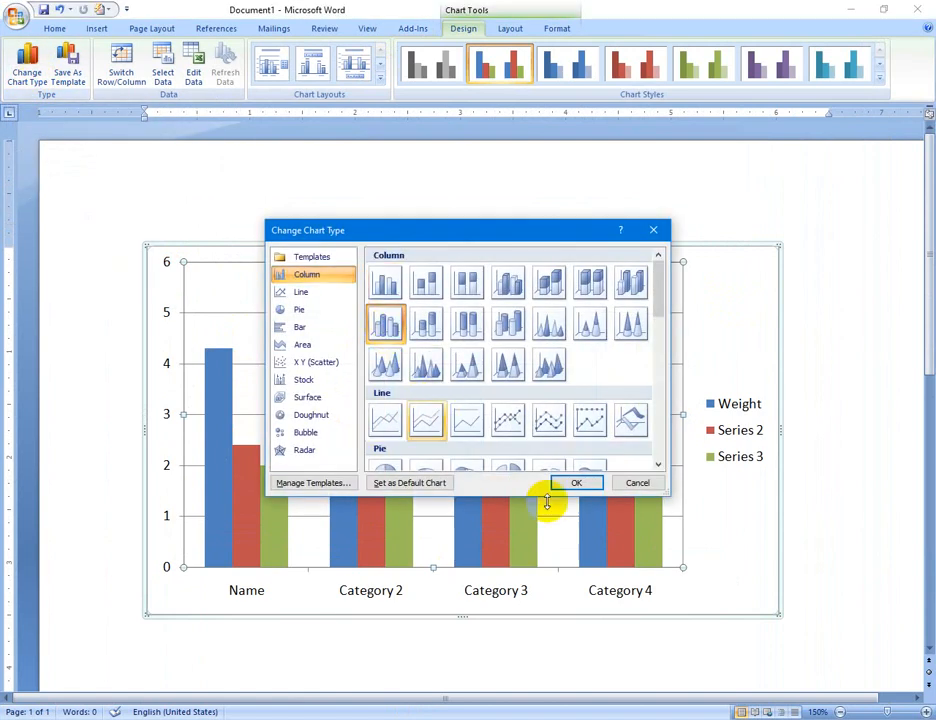
{"action": "left_click", "coordinate": [584, 484]}
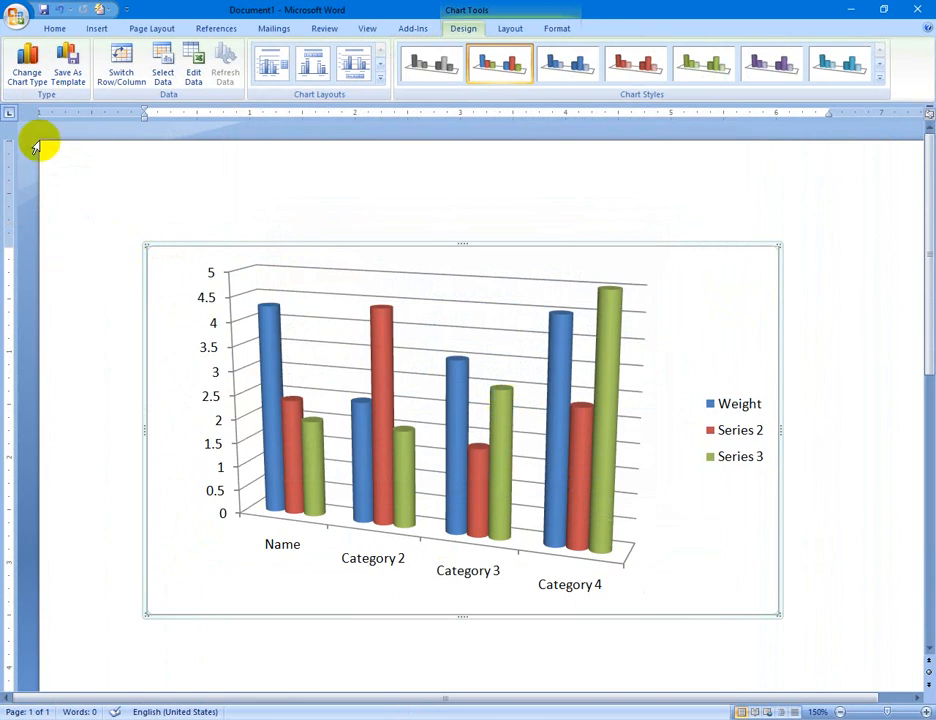
Change the chart type to 100% Stacked Column in 3-D.
{"action": "left_click", "coordinate": [29, 77]}
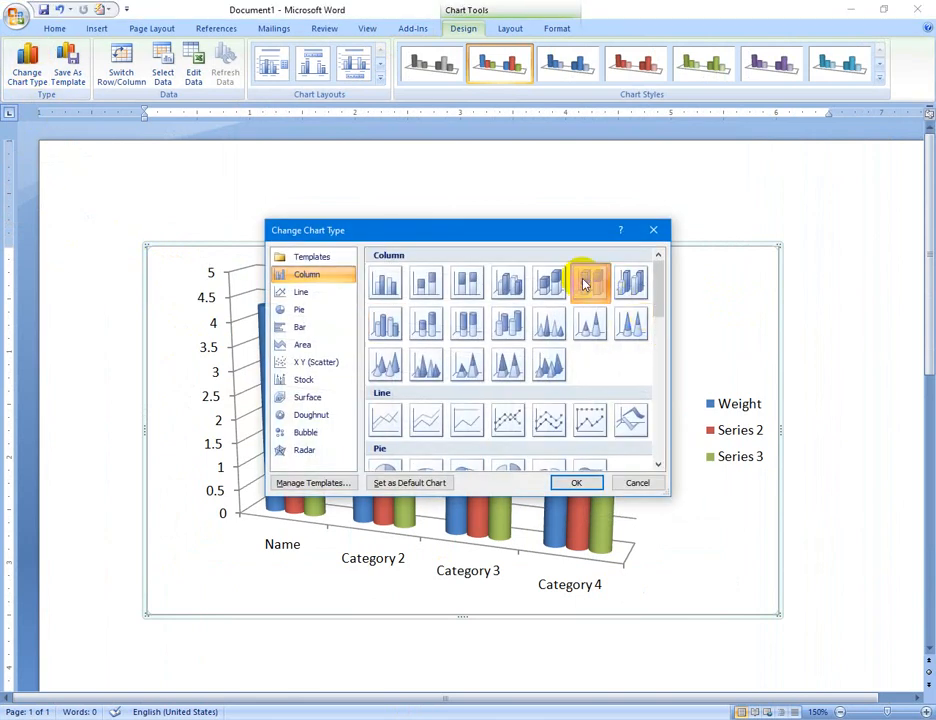
{"action": "left_click", "coordinate": [585, 285]}
{"action": "left_click", "coordinate": [590, 483]}
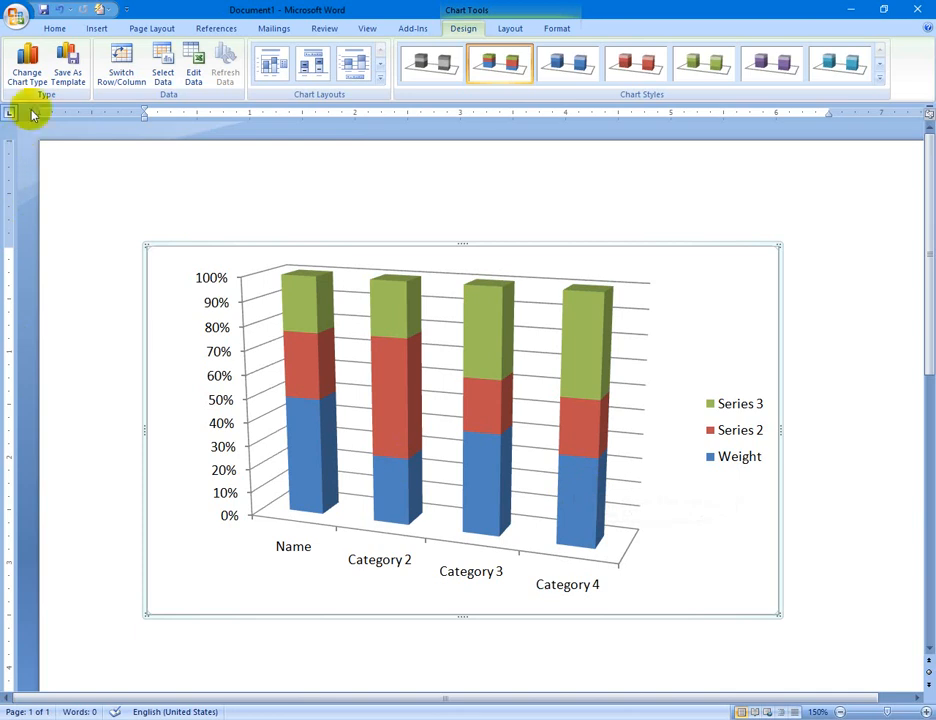
Change the chart type to 100% Stacked Pyramid.
{"action": "left_click", "coordinate": [29, 75]}
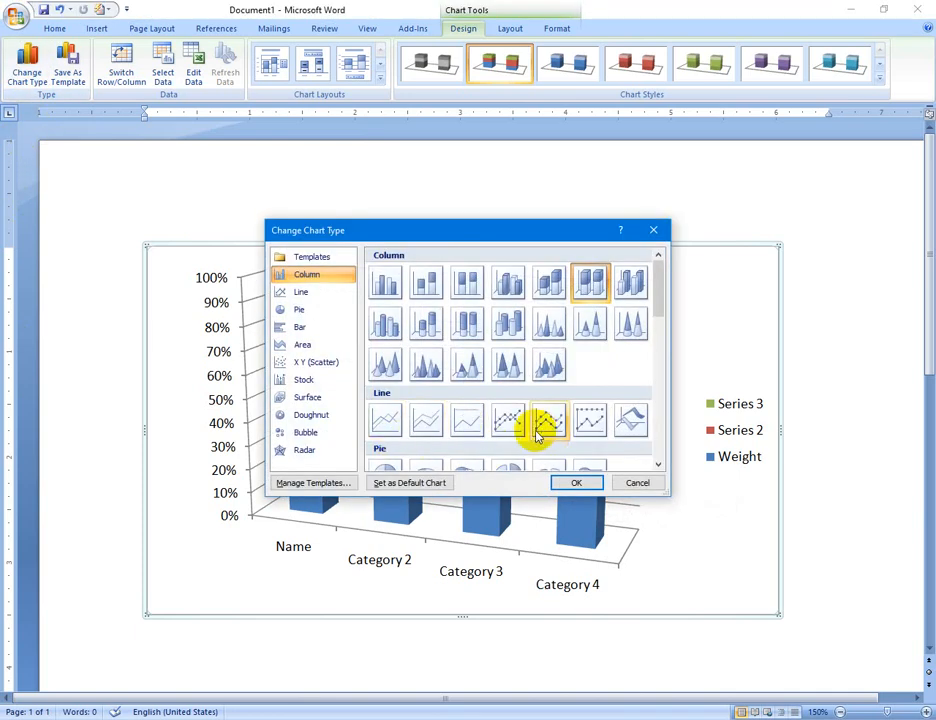
{"action": "left_click", "coordinate": [507, 365]}
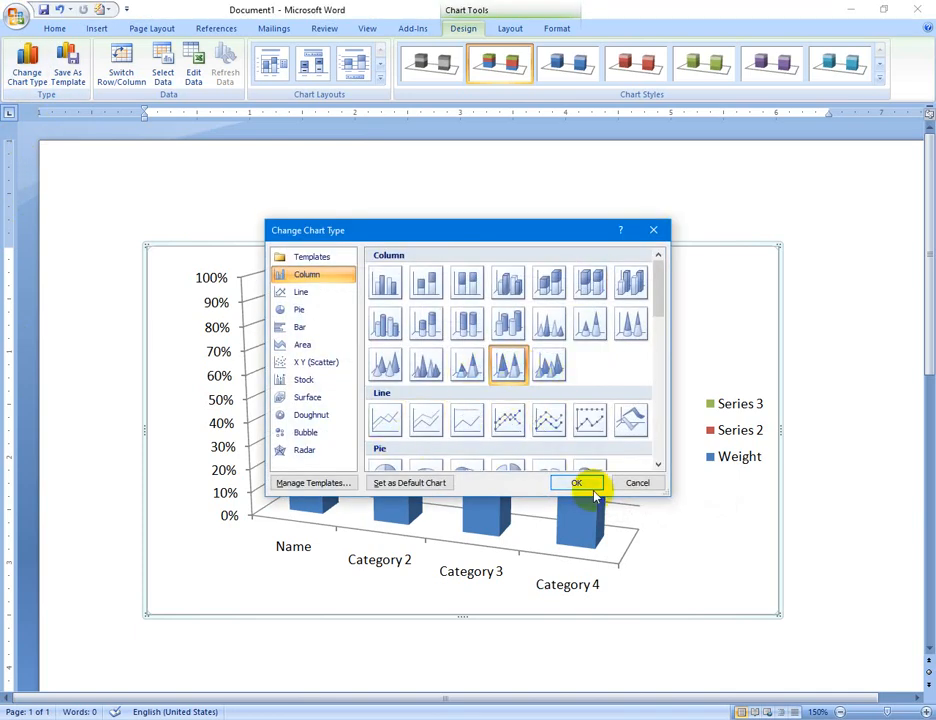
{"action": "left_click", "coordinate": [588, 483]}
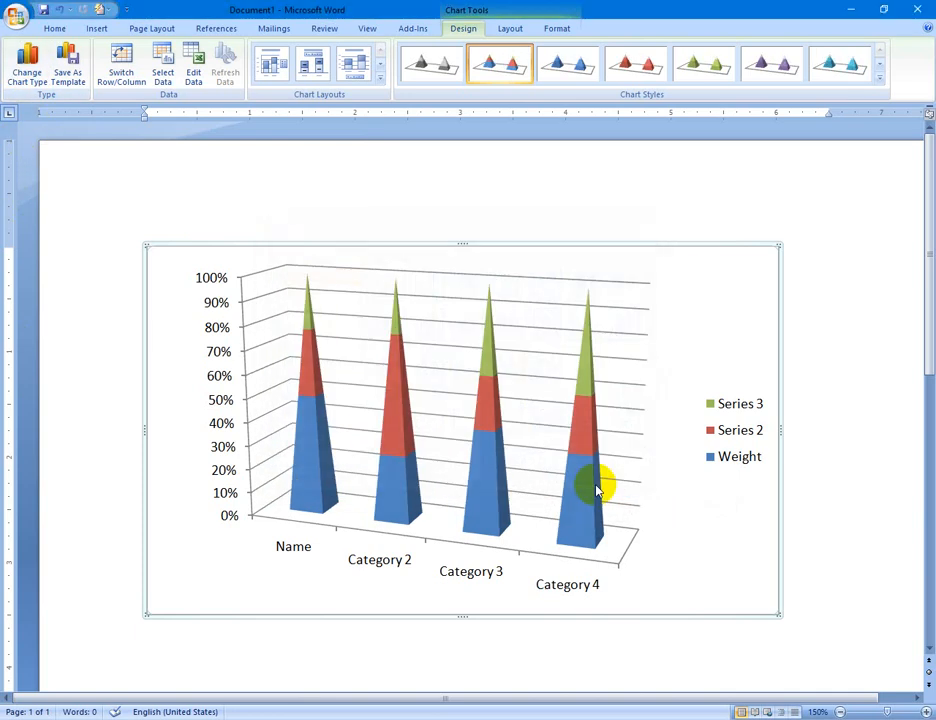
Change the chart type back to Clustered Column.
{"action": "left_click", "coordinate": [42, 88]}
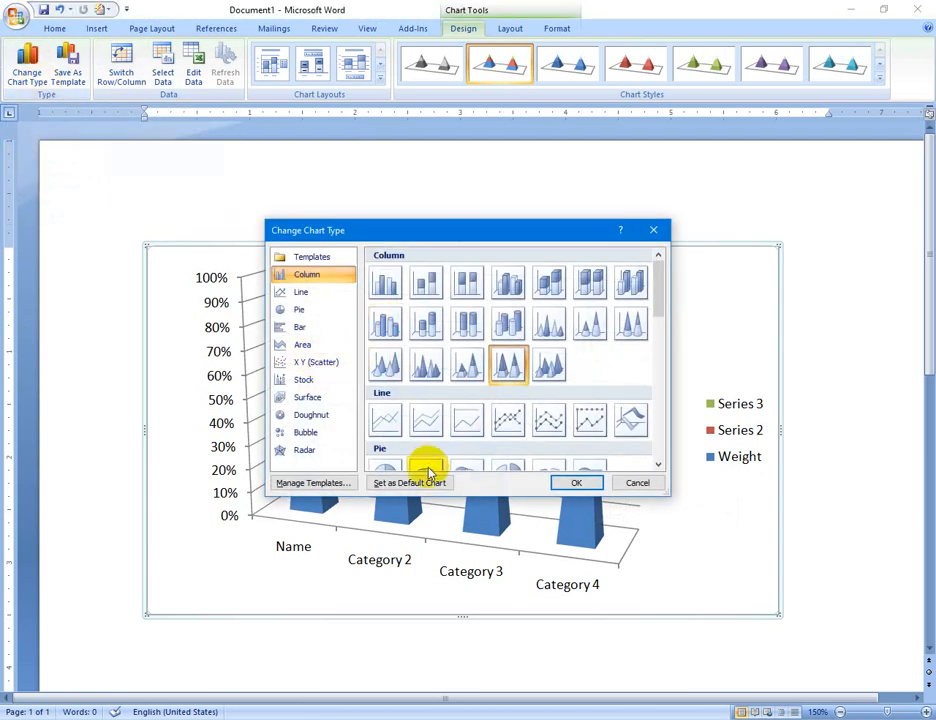
{"action": "left_click", "coordinate": [390, 287]}
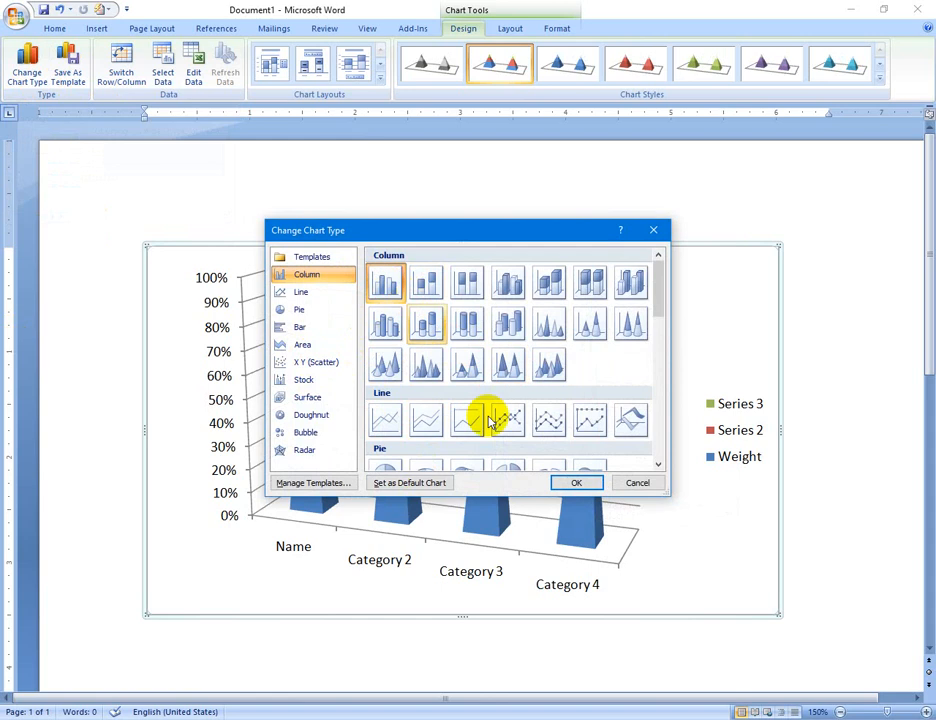
{"action": "left_click", "coordinate": [576, 483]}
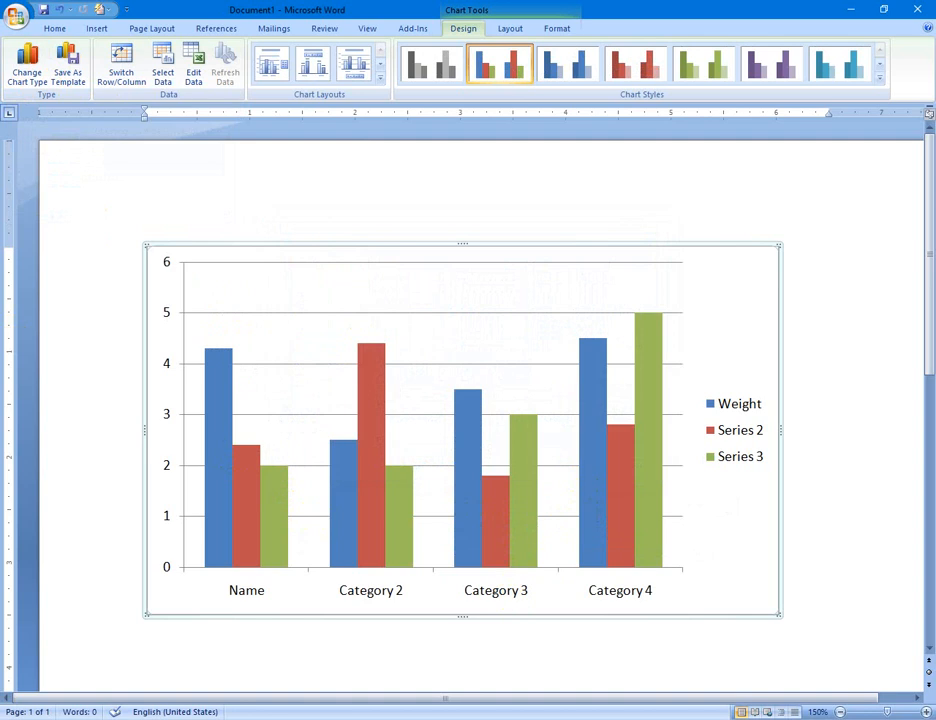
Swap the chart's rows and columns, then swap them back to the original arrangement.
{"action": "left_click", "coordinate": [117, 58]}
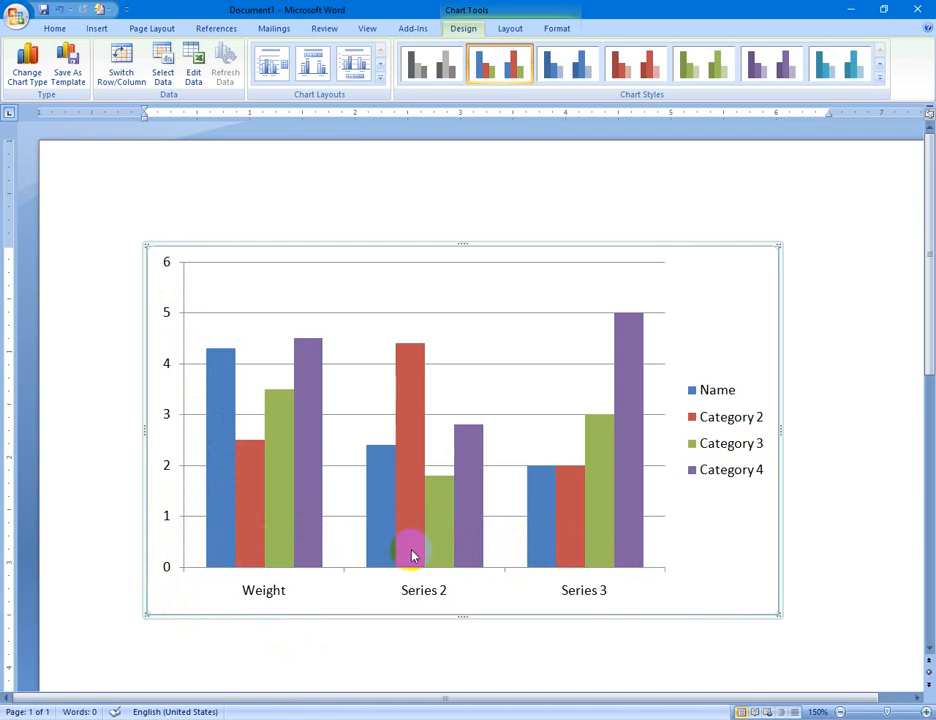
{"action": "left_click", "coordinate": [122, 72]}
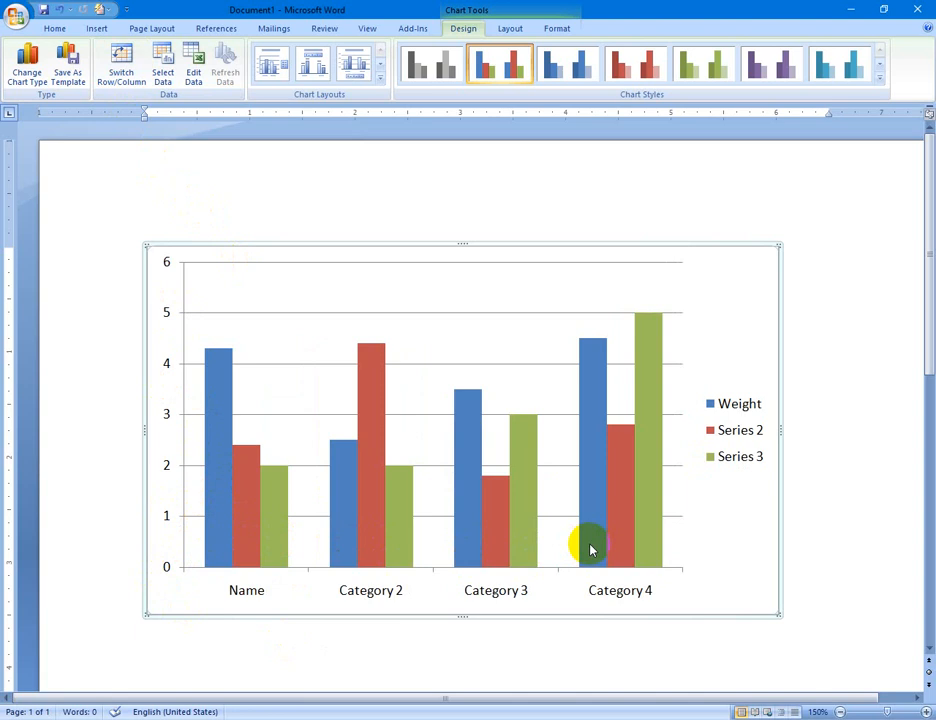
{"action": "mouse_move", "coordinate": [590, 550]}
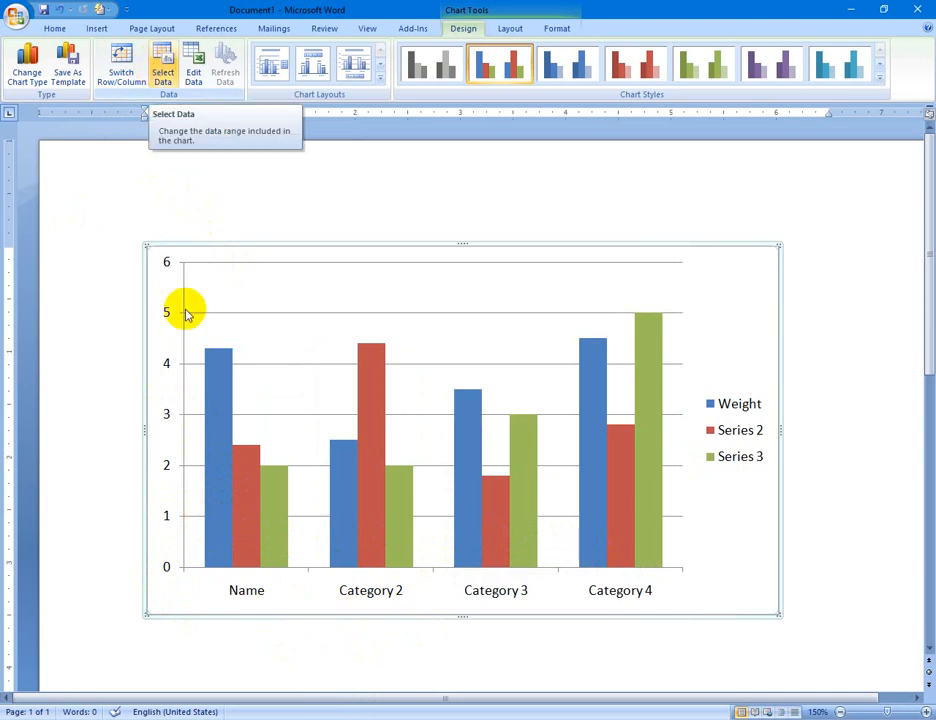
{"action": "mouse_move", "coordinate": [620, 535]}
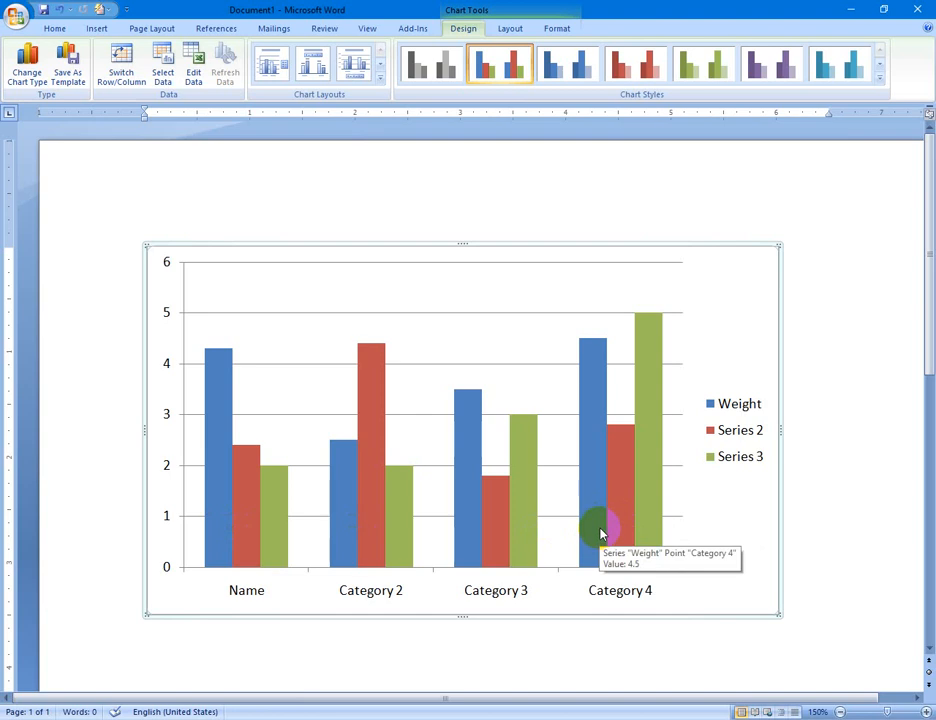
Change the chart's source data range to B1:C4 on Sheet1, covering only part of the Weight and Series 2 columns.
{"action": "left_click", "coordinate": [161, 78]}
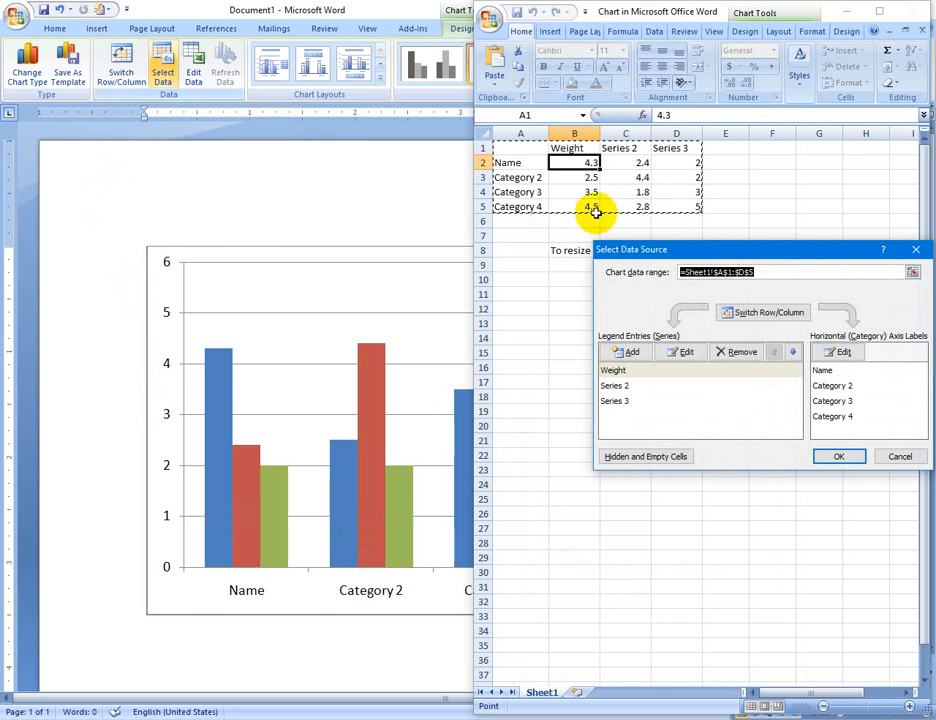
{"action": "left_click_drag", "start_coordinate": [653, 250], "coordinate": [570, 306]}
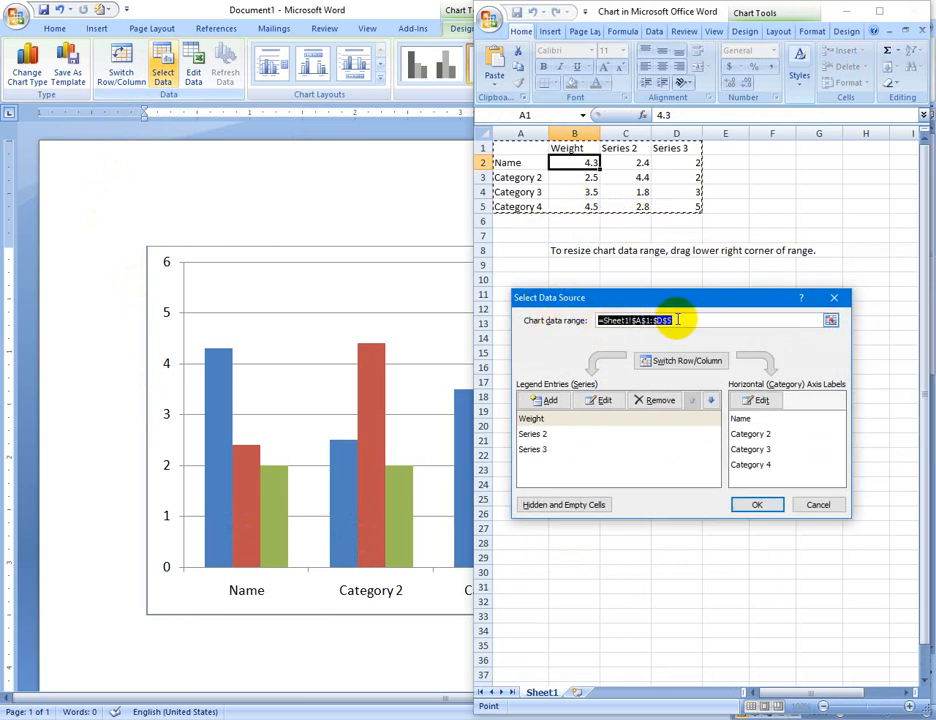
{"action": "left_click", "coordinate": [829, 319]}
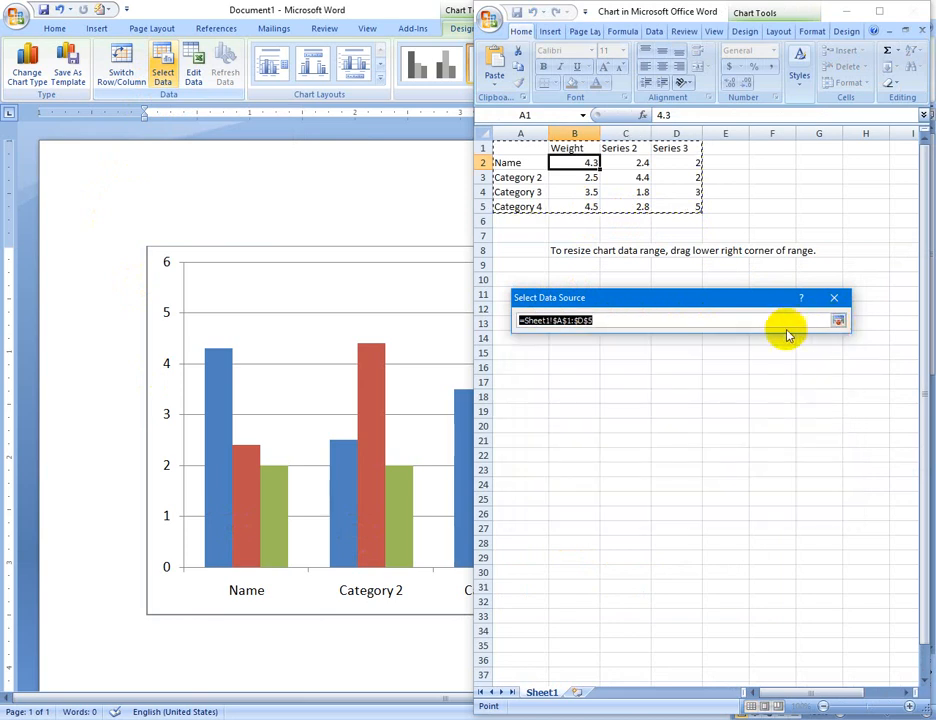
{"action": "left_click", "coordinate": [838, 320]}
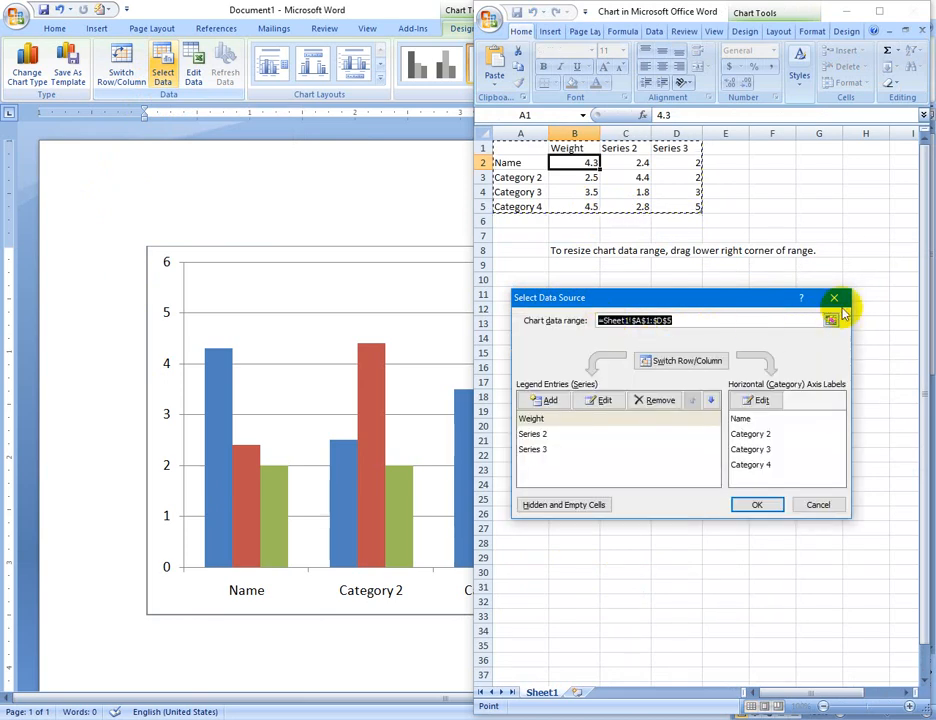
{"action": "left_click", "coordinate": [831, 319]}
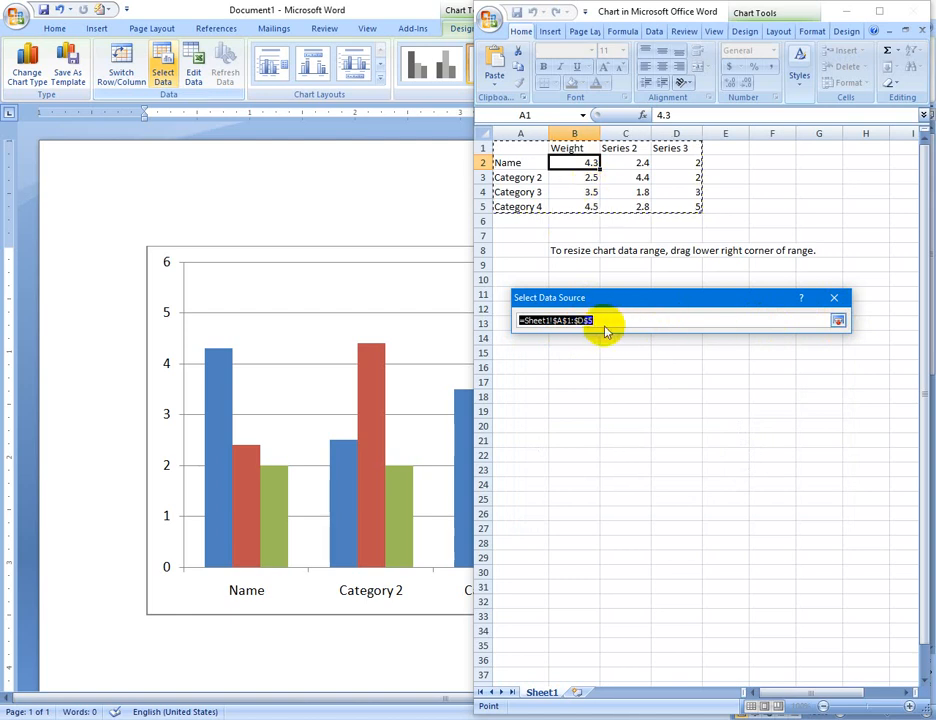
{"action": "left_click_drag", "start_coordinate": [560, 150], "coordinate": [643, 178]}
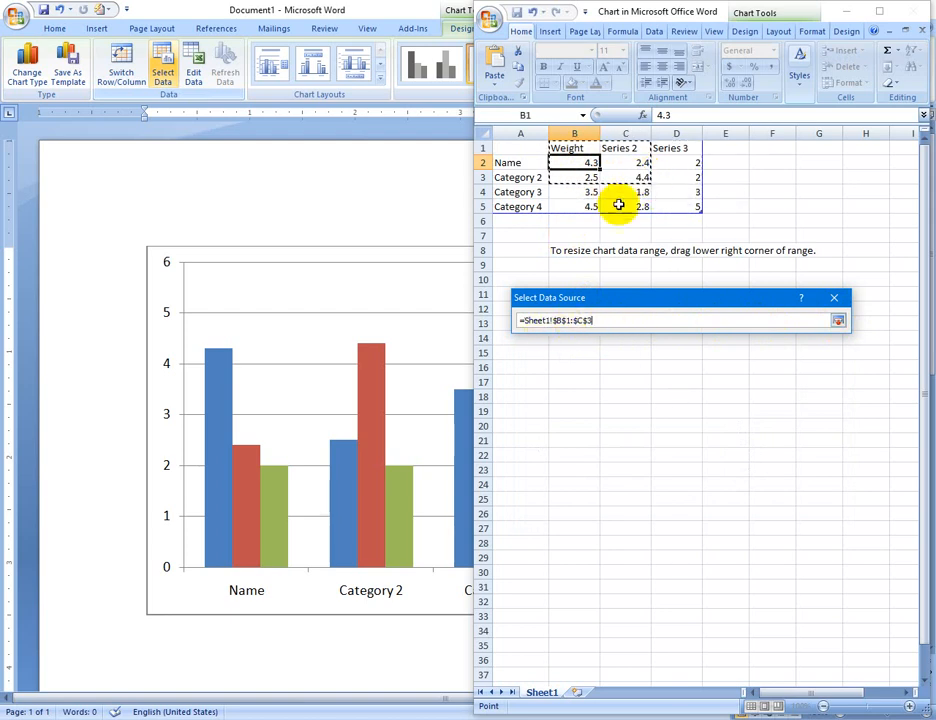
{"action": "left_click_drag", "start_coordinate": [565, 155], "coordinate": [641, 194]}
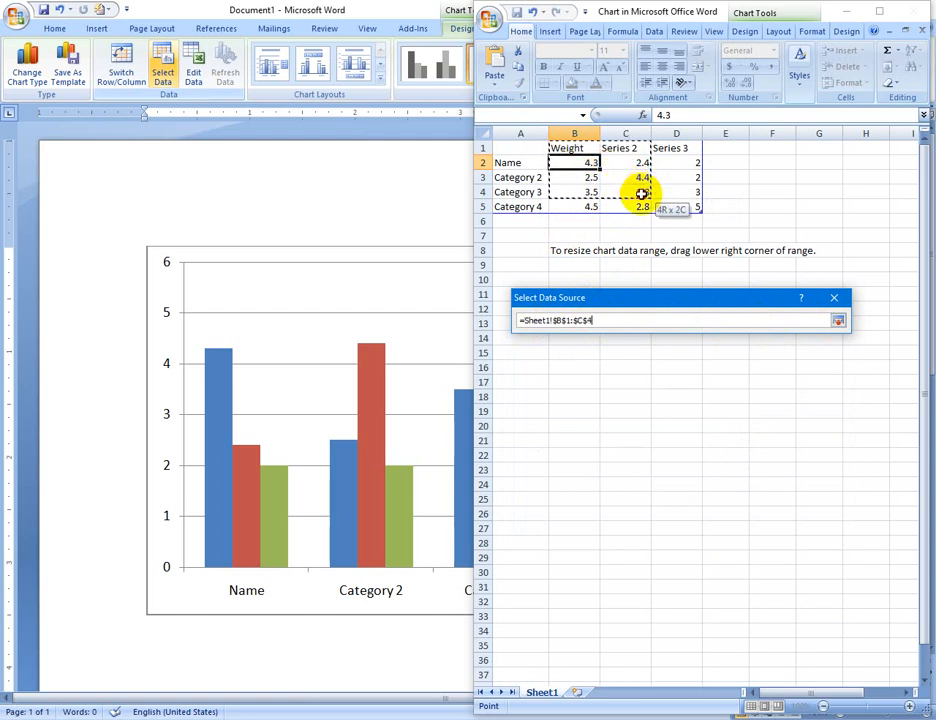
{"action": "left_click", "coordinate": [838, 321]}
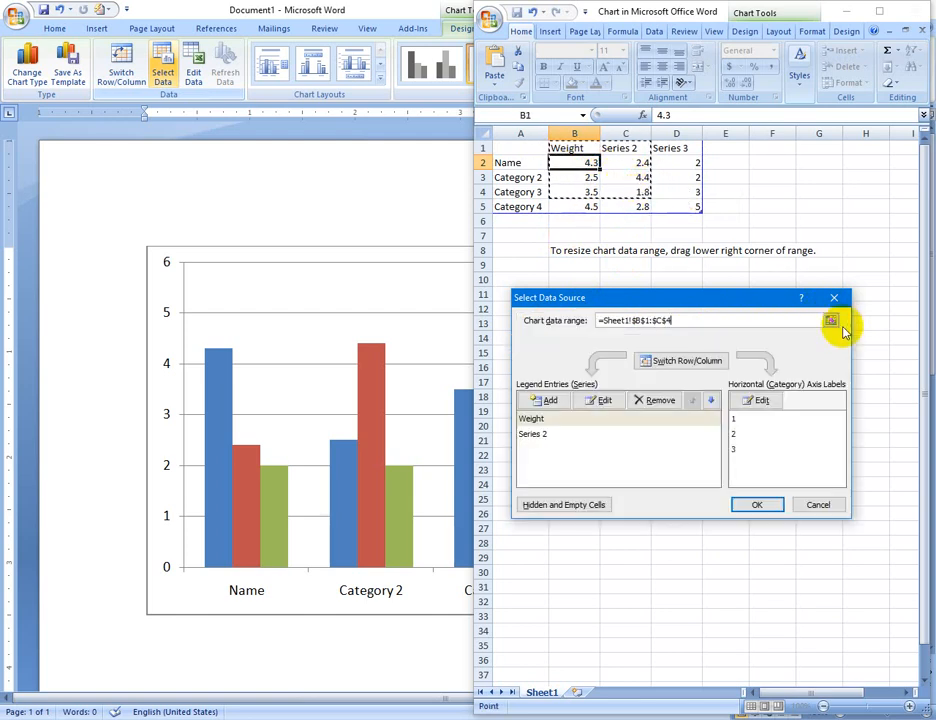
{"action": "left_click", "coordinate": [774, 504]}
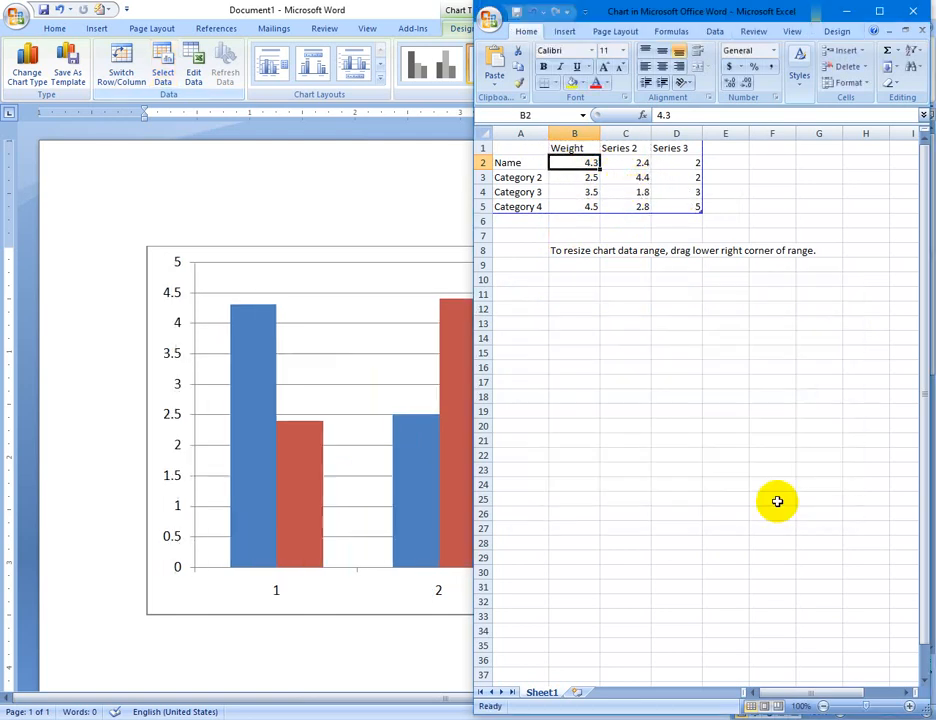
{"action": "left_click", "coordinate": [311, 203]}
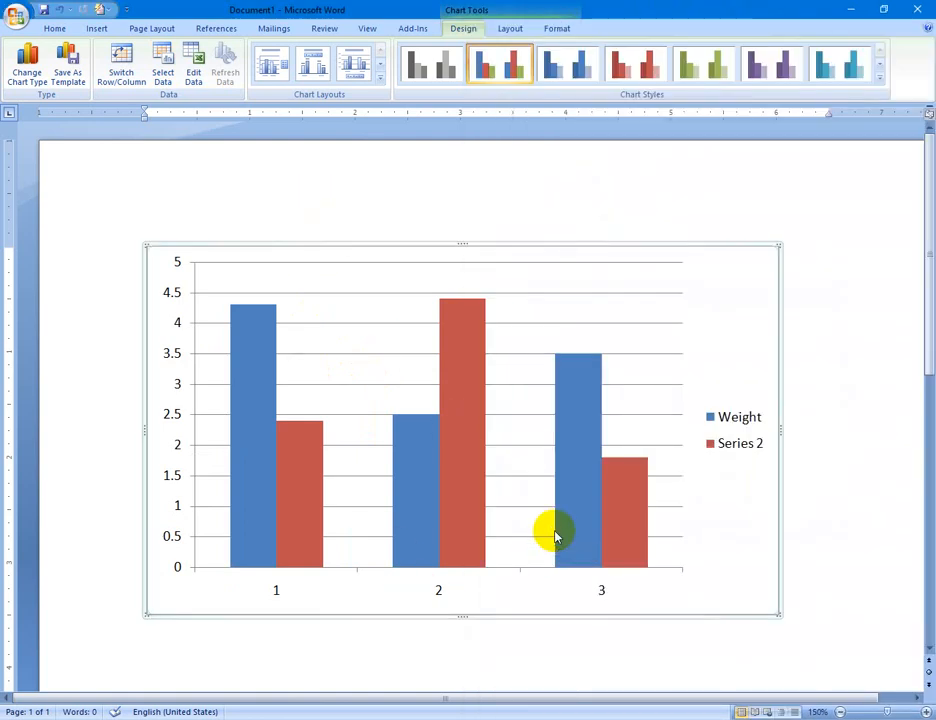
{"action": "mouse_move", "coordinate": [557, 538]}
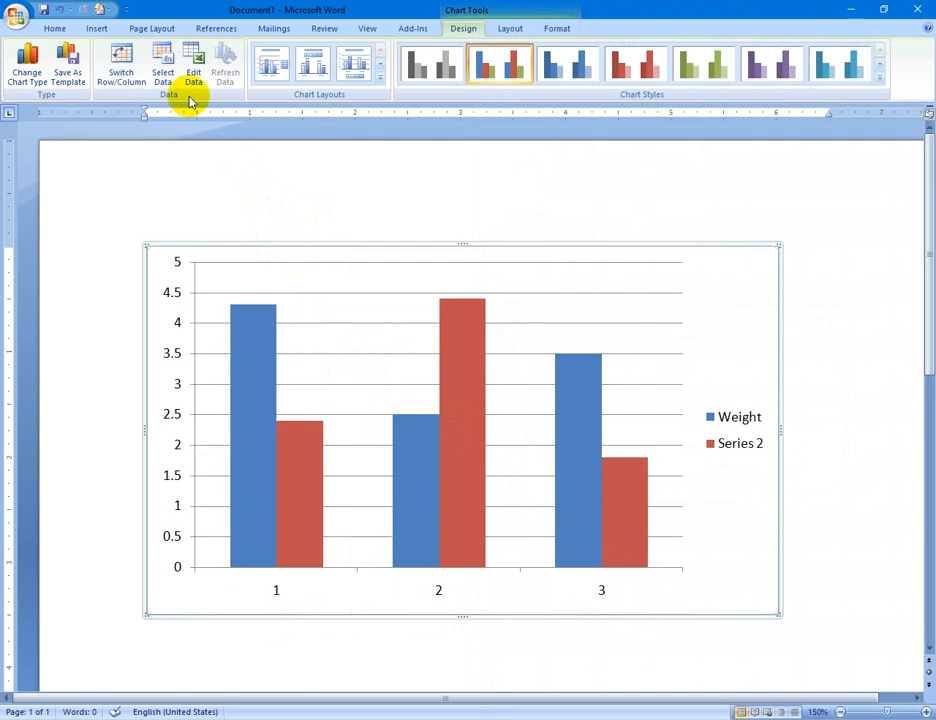
Reset the chart's source data range to the full table, A1:D5 on Sheet1.
{"action": "left_click", "coordinate": [166, 68]}
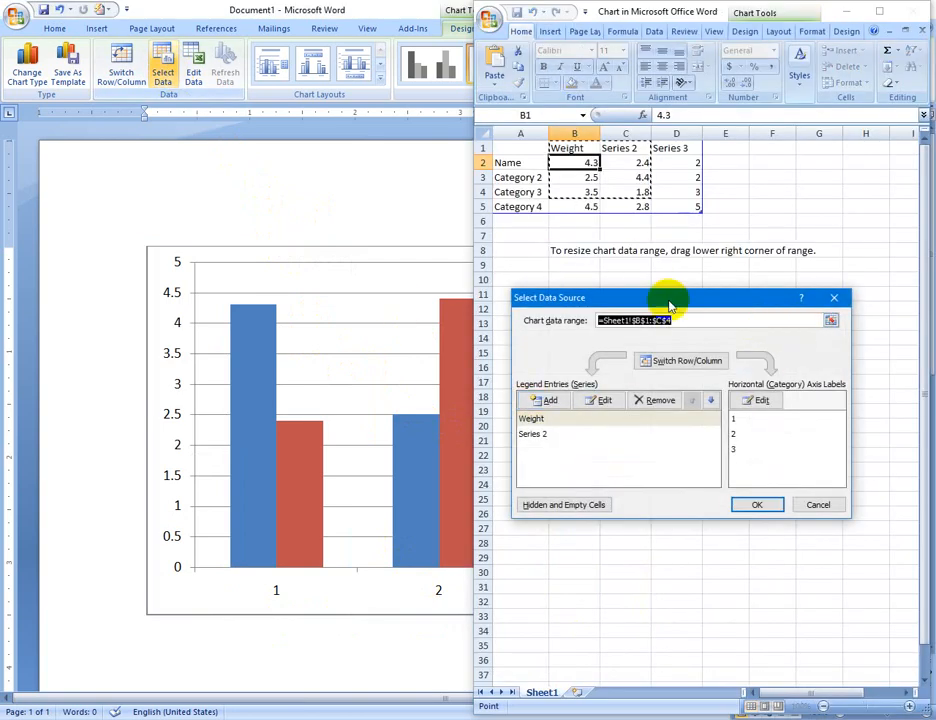
{"action": "left_click_drag", "start_coordinate": [510, 153], "coordinate": [698, 207]}
{"action": "left_click", "coordinate": [757, 505]}
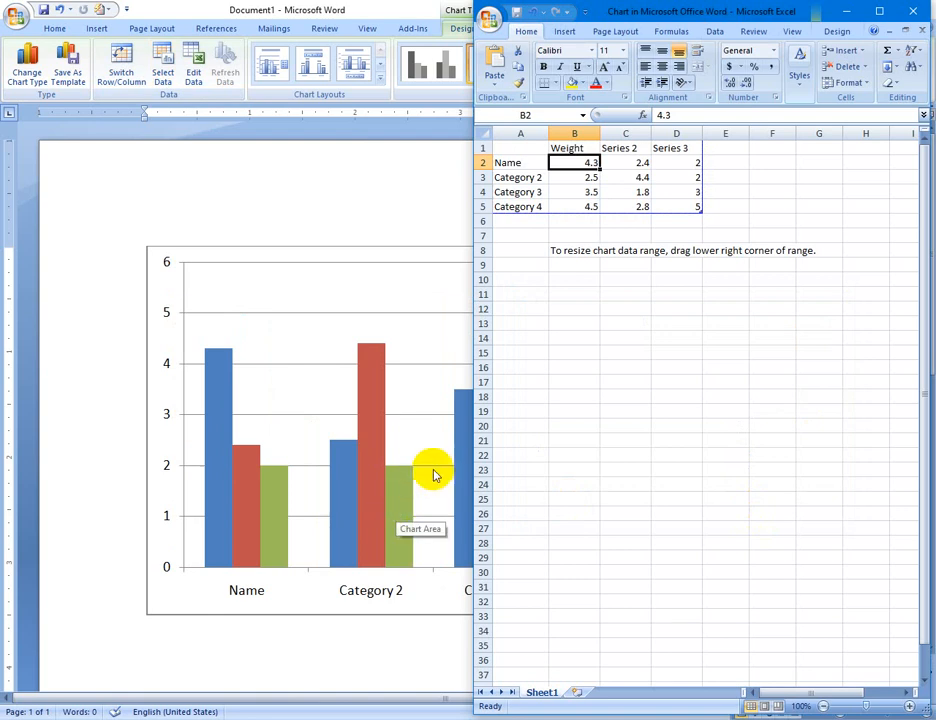
{"action": "left_click", "coordinate": [428, 508]}
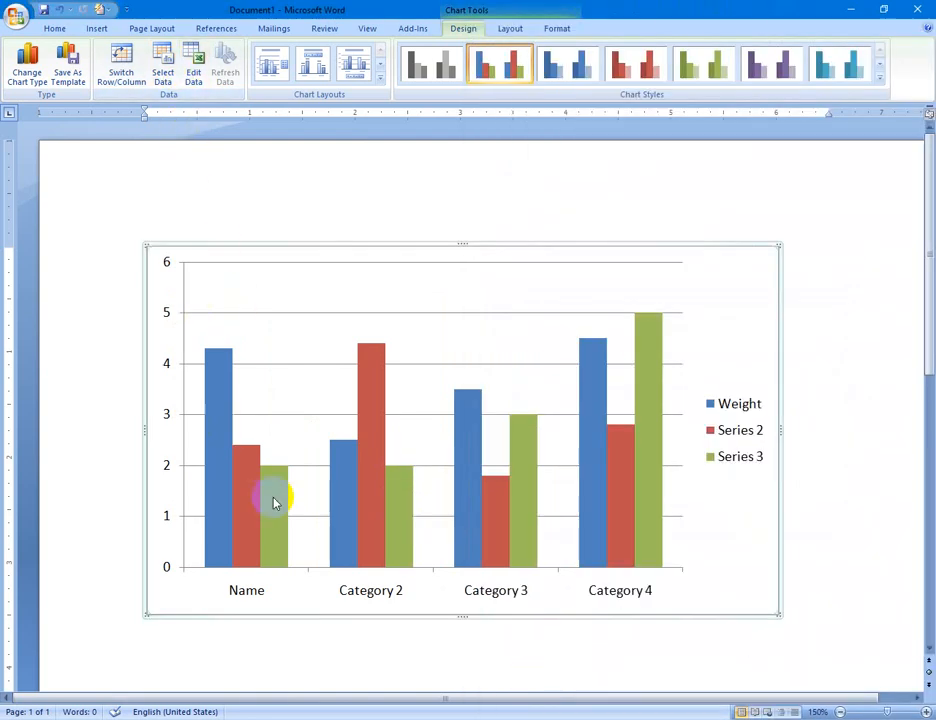
Open the chart's data for editing and set the Weight values to 4 for Name, 3 for Category 2 and 5 for Category 3.
{"action": "left_click", "coordinate": [195, 66]}
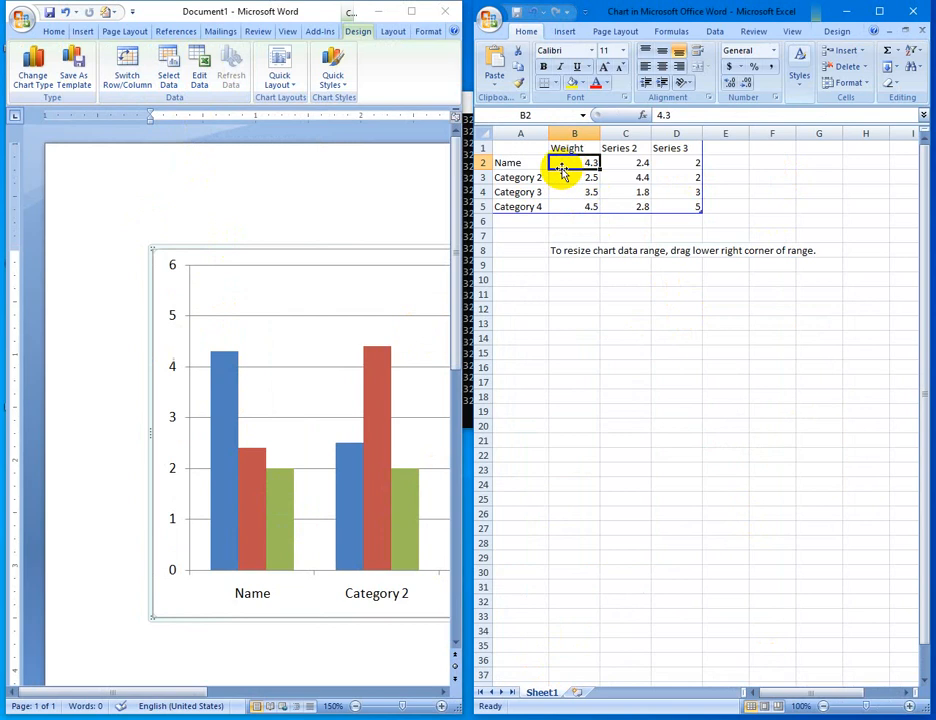
{"action": "left_click", "coordinate": [286, 194]}
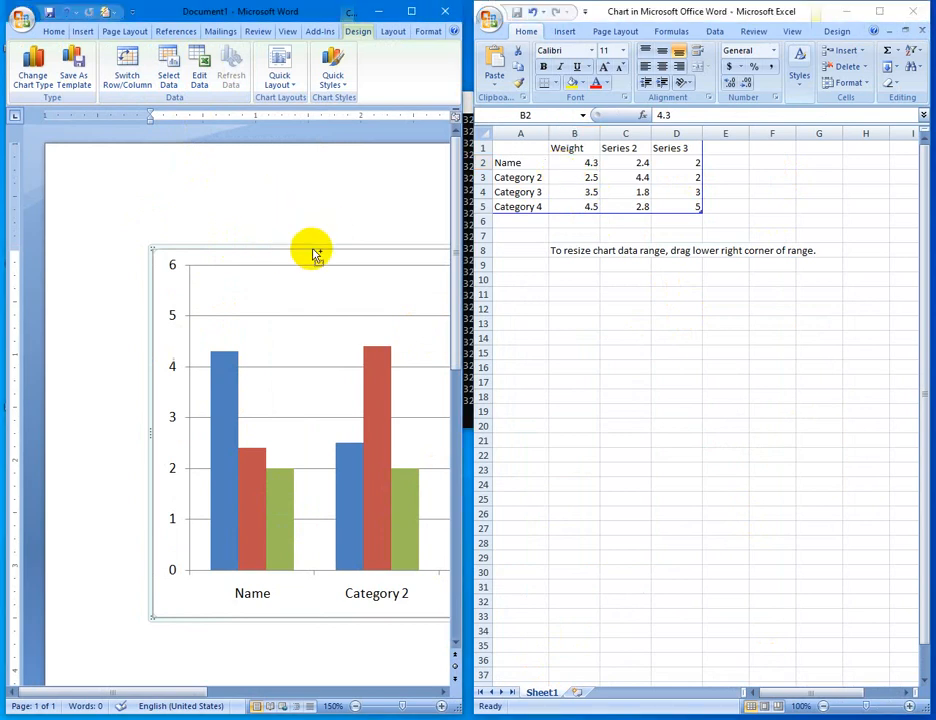
{"action": "left_click", "coordinate": [575, 162]}
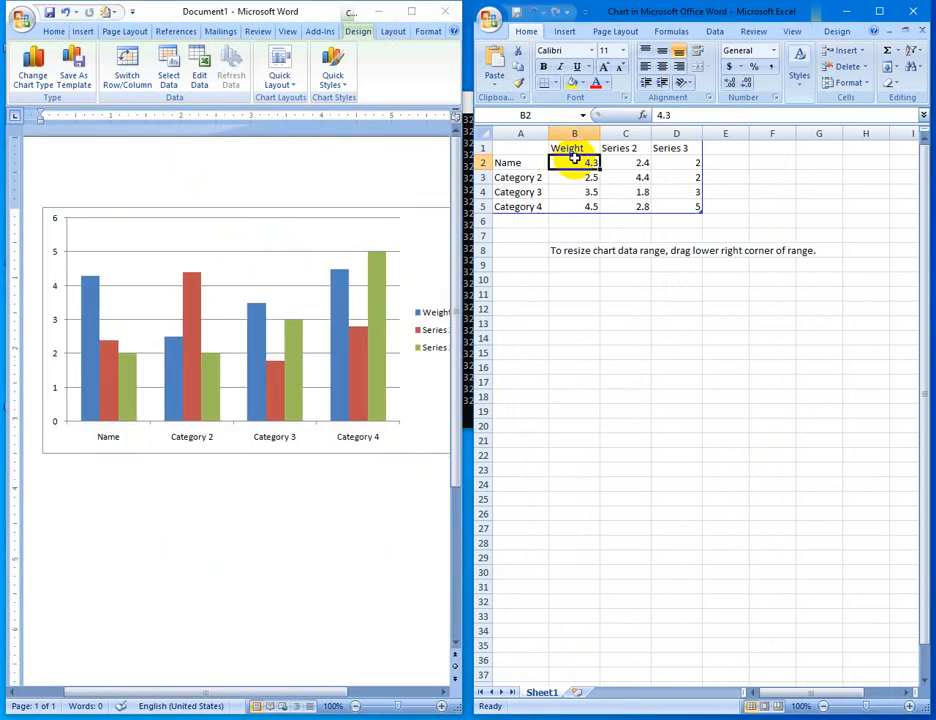
{"action": "type", "text": "4"}
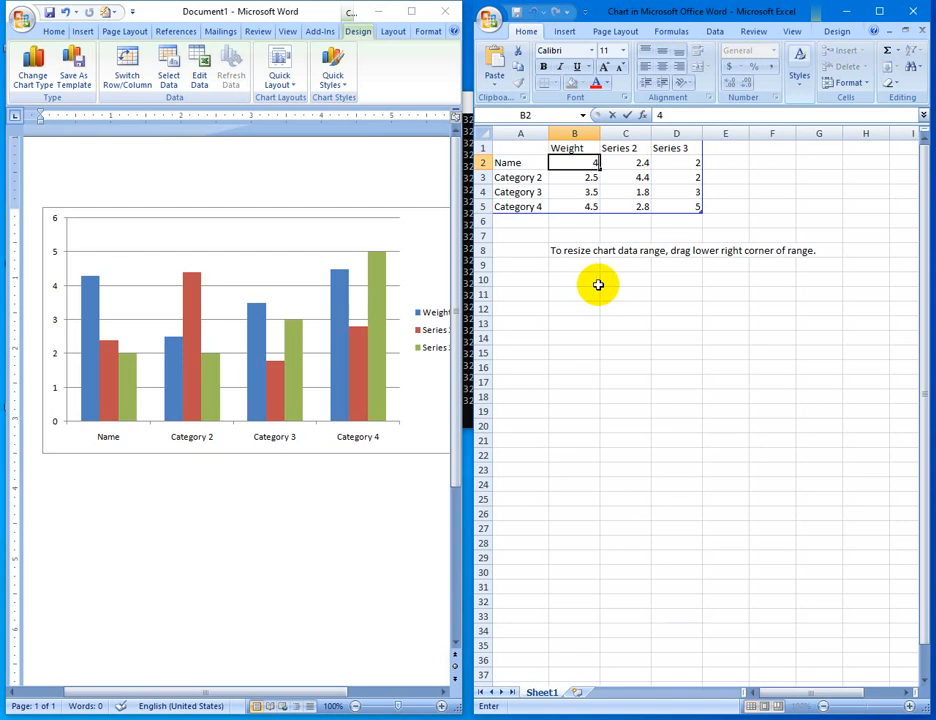
{"action": "key", "text": "Return"}
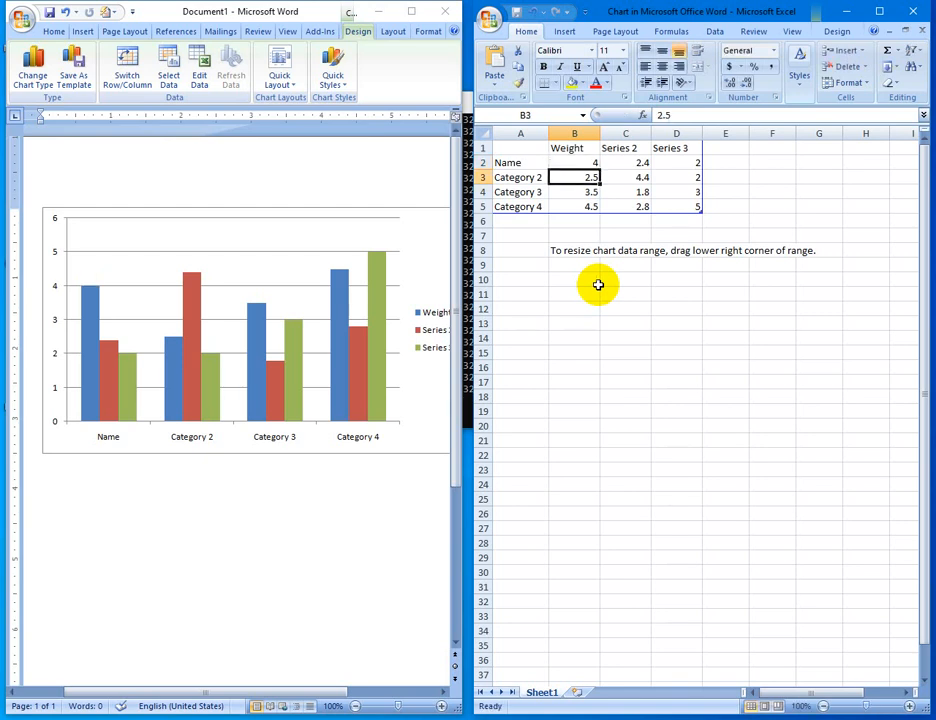
{"action": "type", "text": "3"}
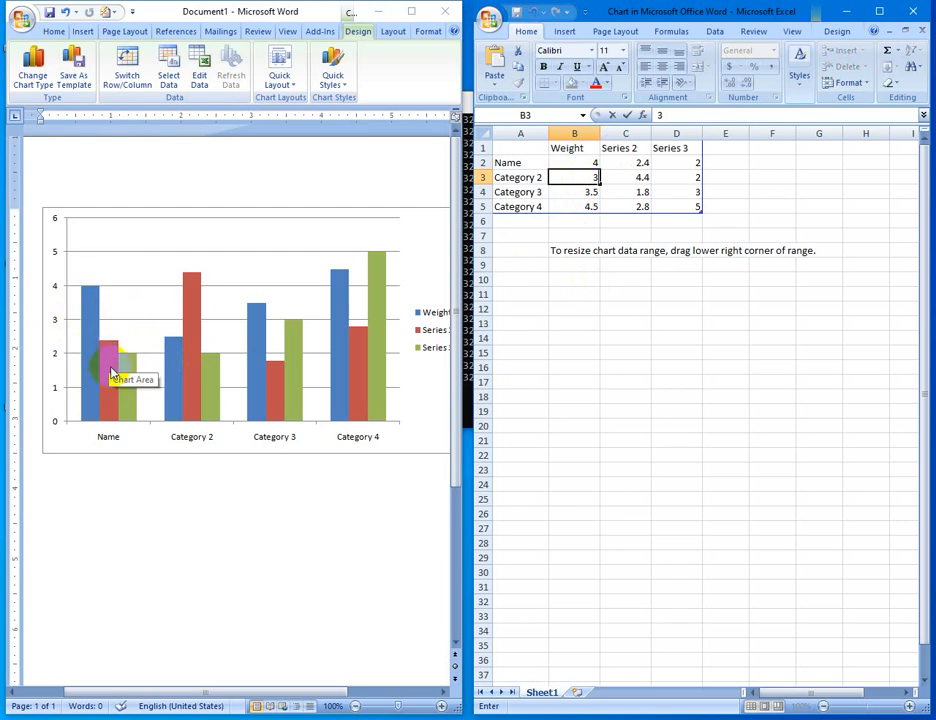
{"action": "left_click", "coordinate": [567, 193]}
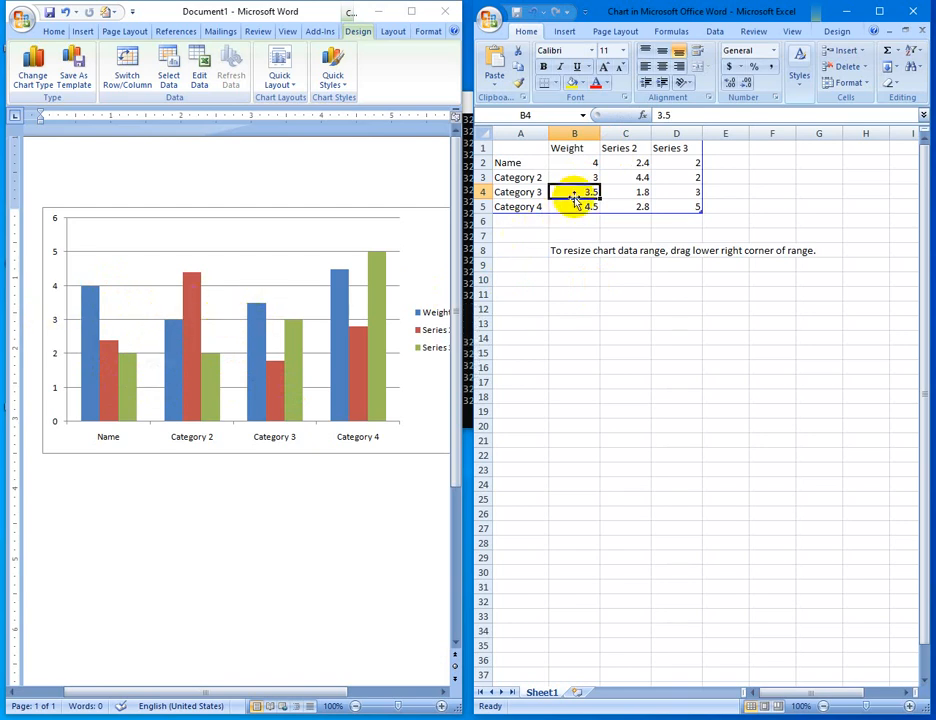
{"action": "type", "text": "5"}
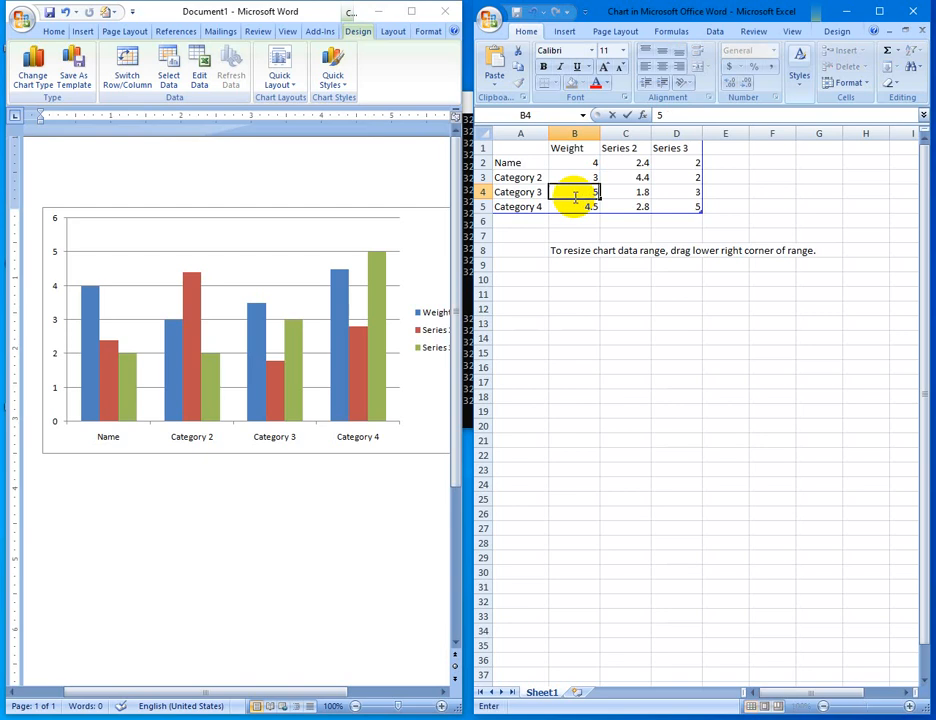
{"action": "left_click", "coordinate": [574, 205]}
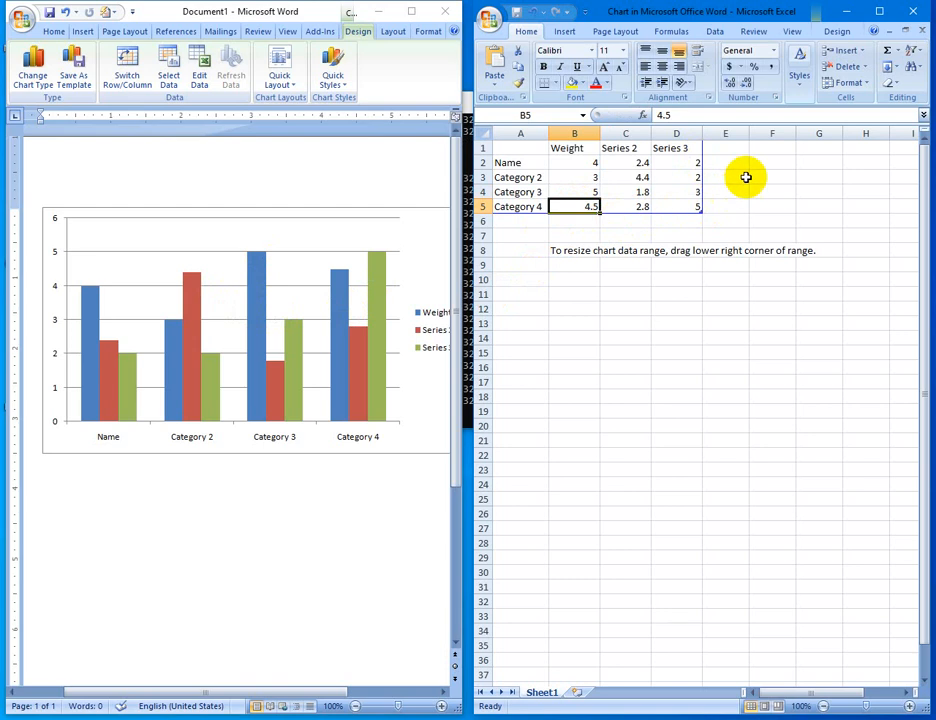
Add a fourth data column in column E headed "Series" with the values 6, 4, 5 and 2 in rows 2 to 5.
{"action": "left_click", "coordinate": [735, 148]}
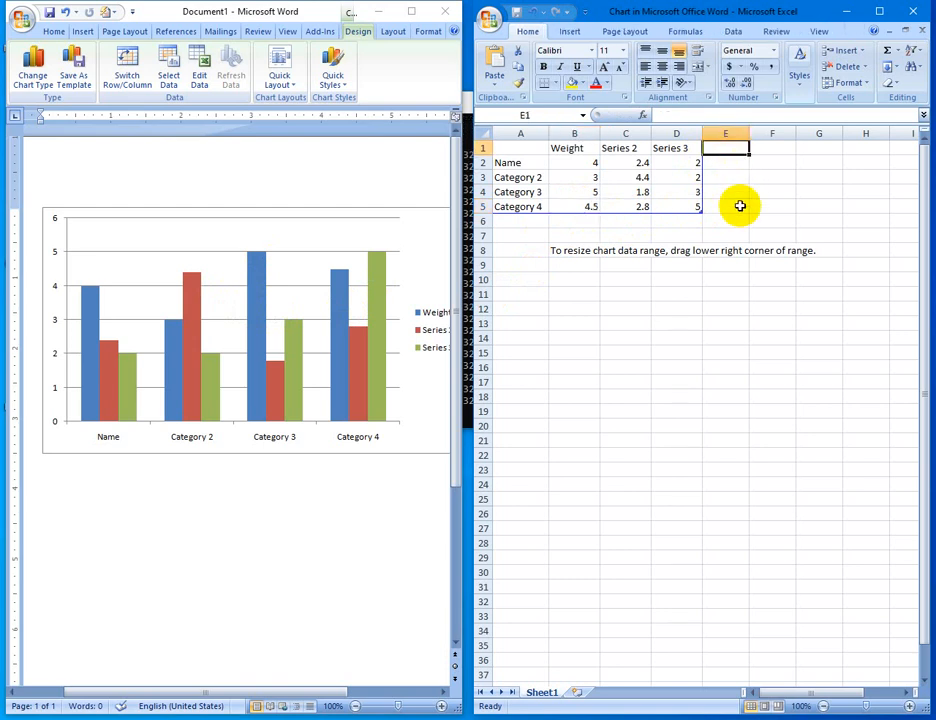
{"action": "type", "text": "Se"}
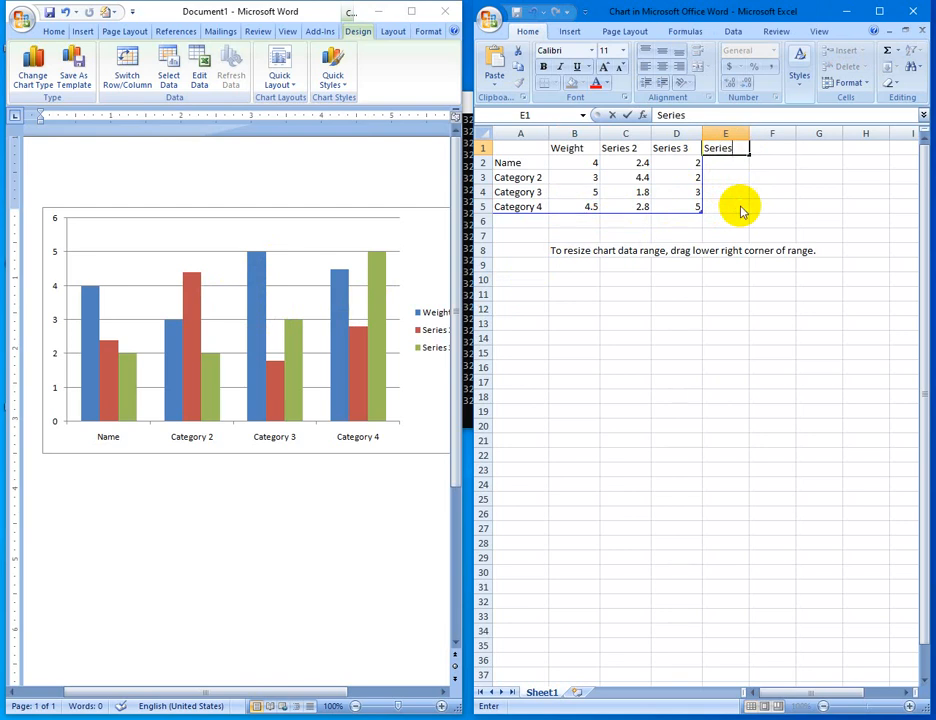
{"action": "type", "text": "ries"}
{"action": "key", "text": "Return"}
{"action": "type", "text": "6"}
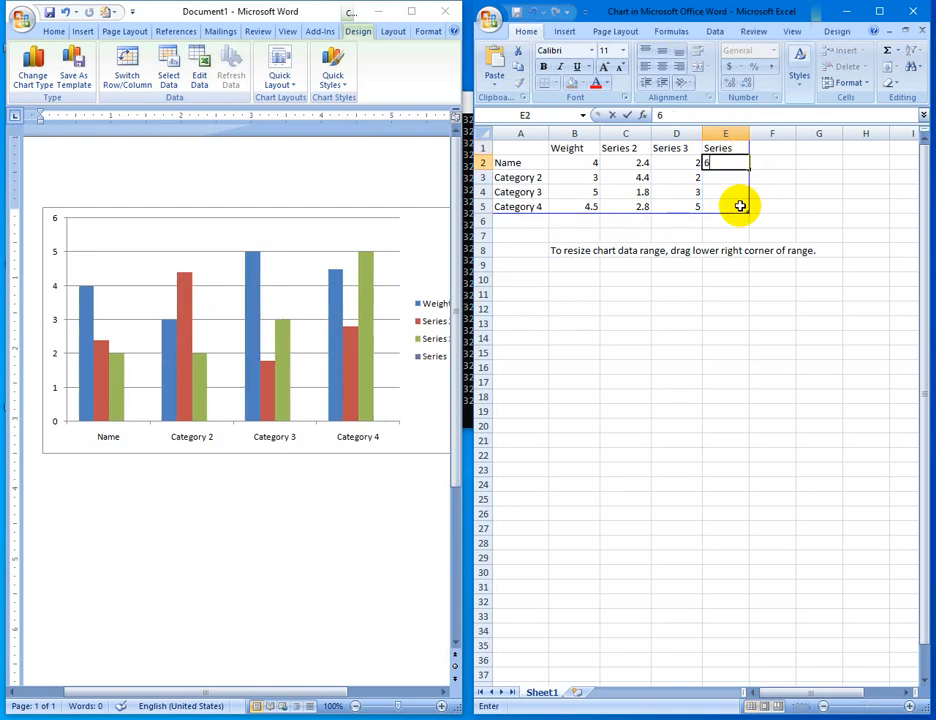
{"action": "key", "text": "Return"}
{"action": "type", "text": "4"}
{"action": "key", "text": "Return"}
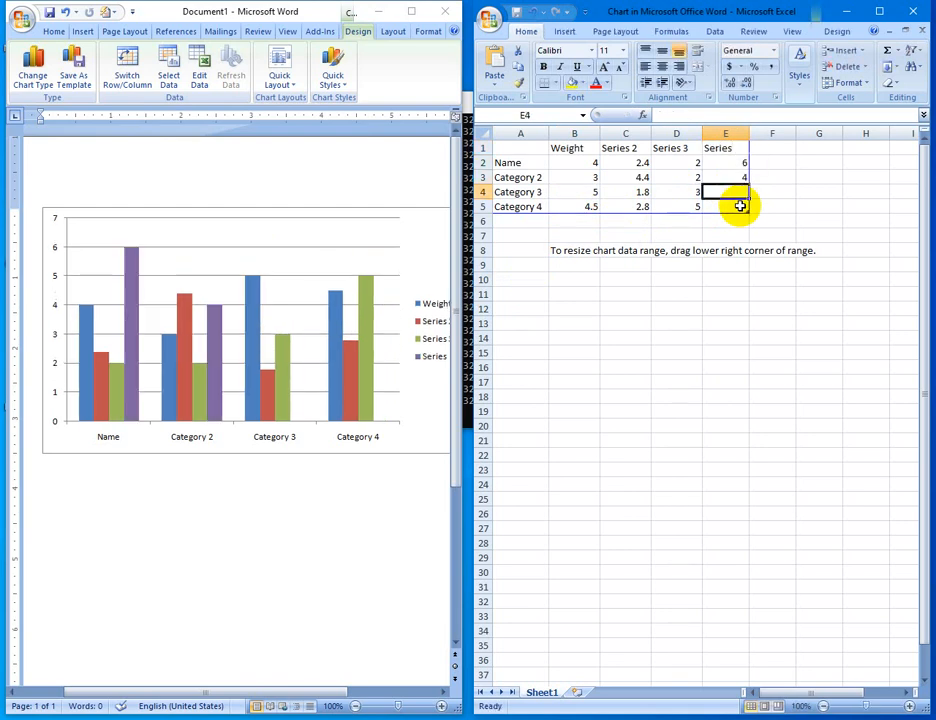
{"action": "type", "text": "5"}
{"action": "key", "text": "Return"}
{"action": "type", "text": "2"}
{"action": "key", "text": "Return"}
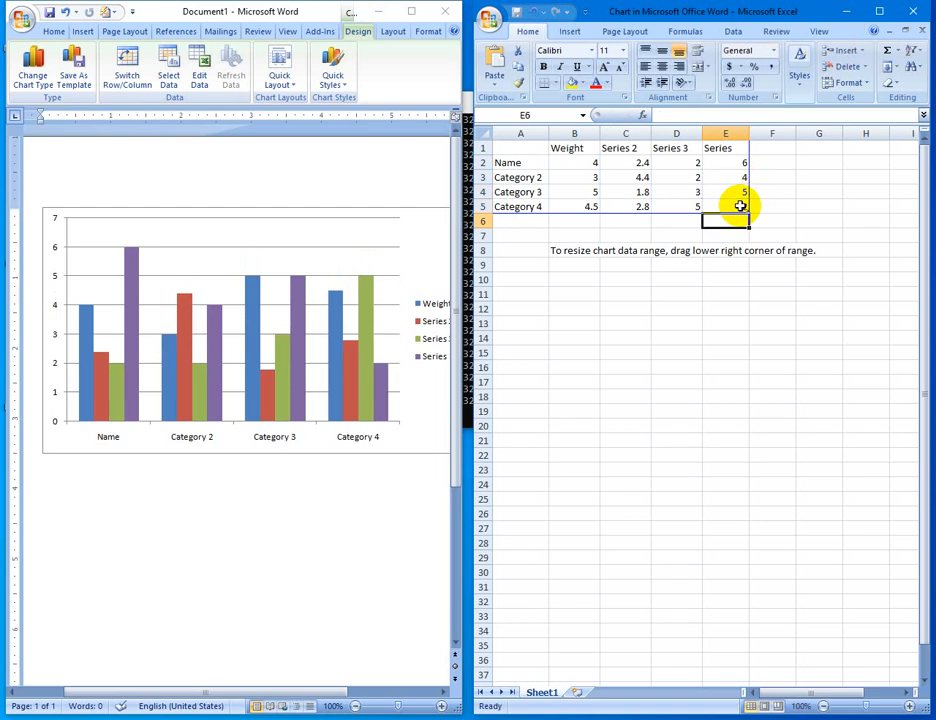
Add a row of data with 4, 1, 2 and 3 in cells B6 to E6, and enter 2 in B7.
{"action": "type", "text": "3"}
{"action": "key", "text": "Left"}
{"action": "type", "text": "2"}
{"action": "key", "text": "Left"}
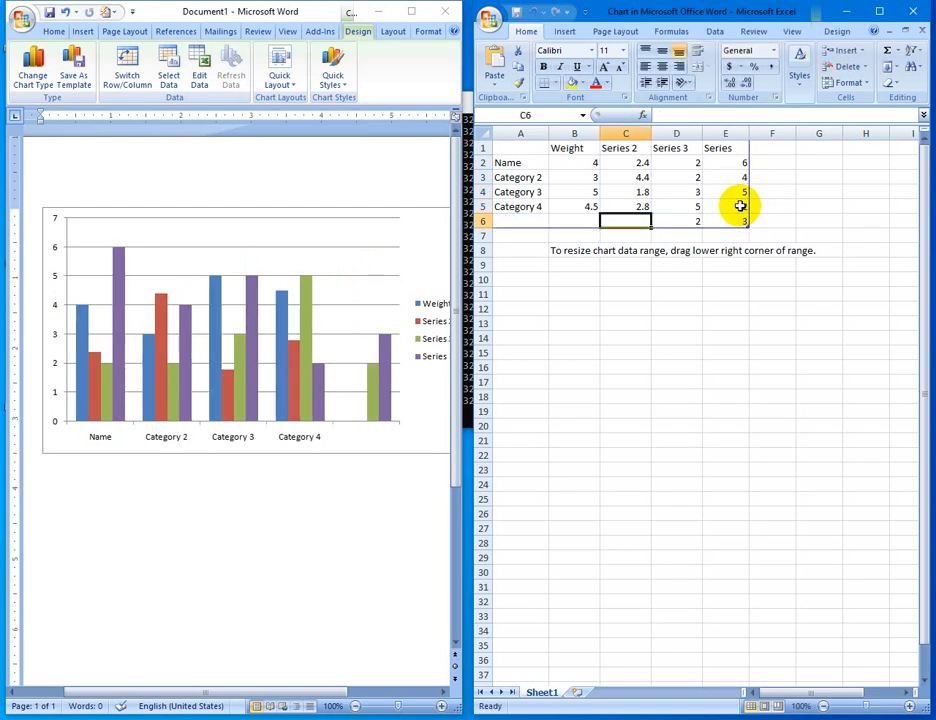
{"action": "type", "text": "1"}
{"action": "key", "text": "Left"}
{"action": "type", "text": "4"}
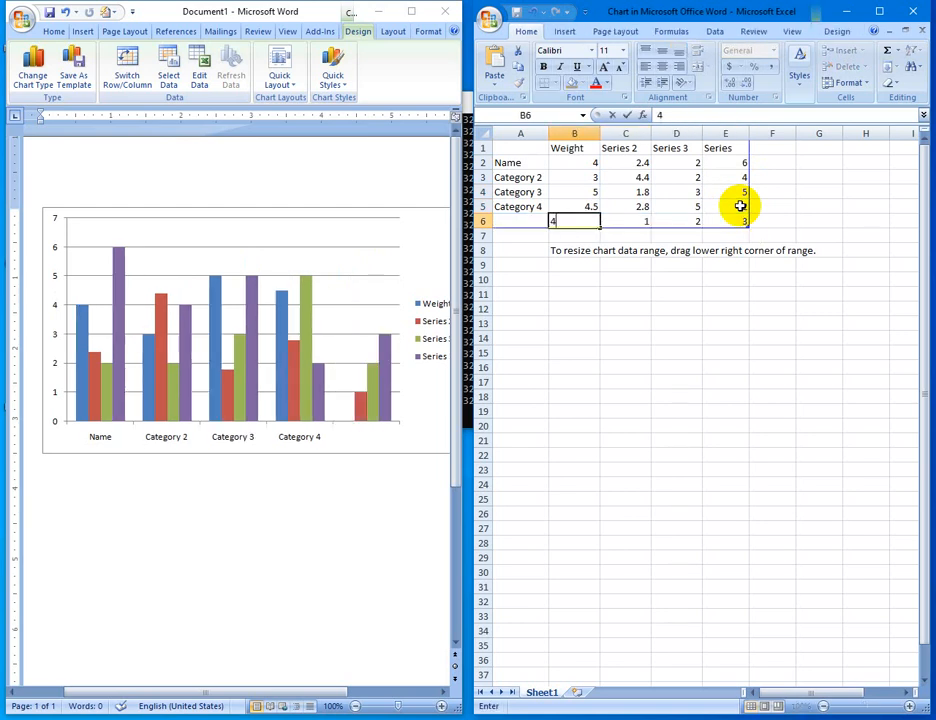
{"action": "key", "text": "Return"}
{"action": "type", "text": "2"}
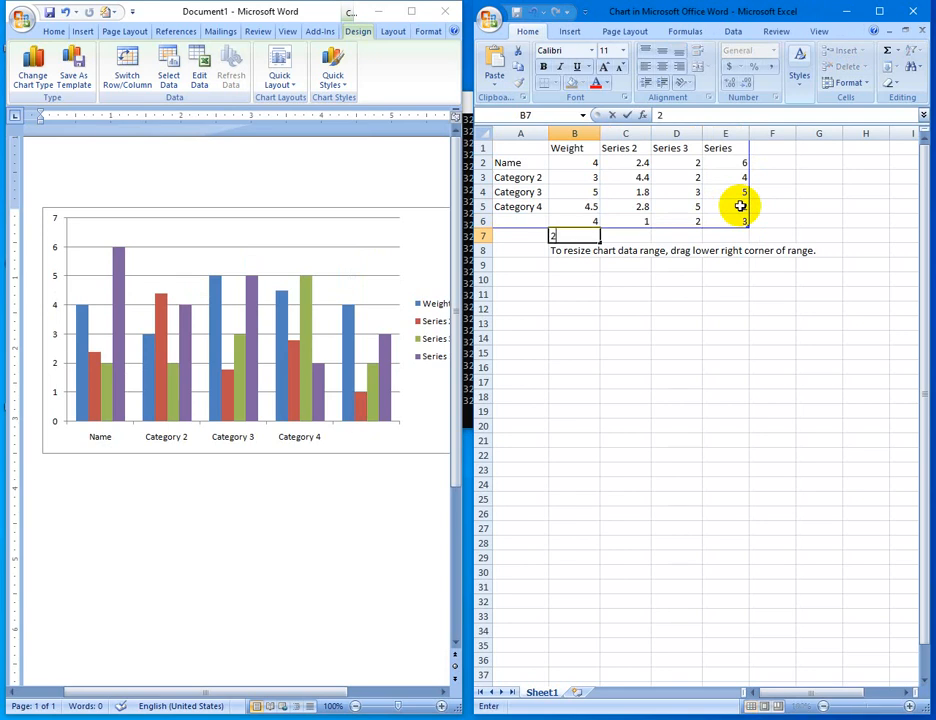
{"action": "key", "text": "Right"}
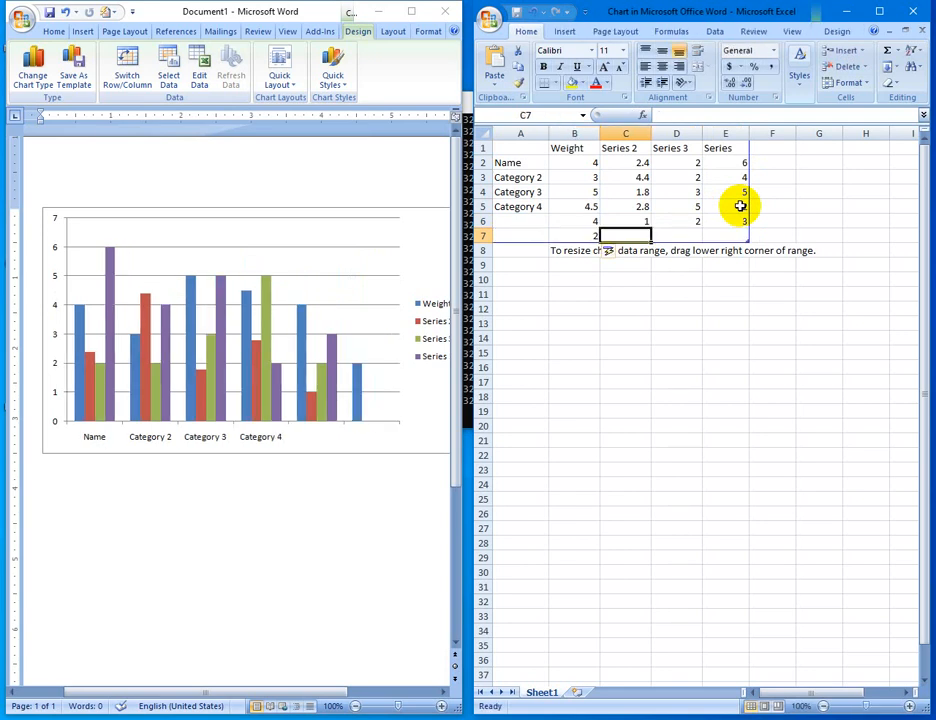
{"action": "key", "text": "Down"}
{"action": "key", "text": "Down"}
{"action": "key", "text": "Down"}
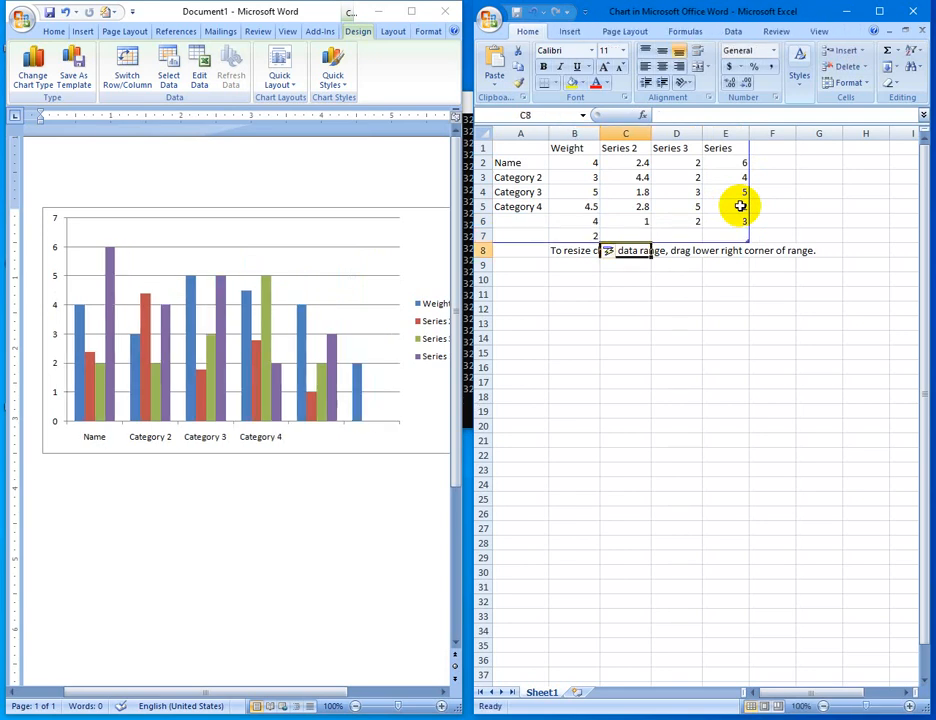
{"action": "key", "text": "Right"}
{"action": "key", "text": "Right"}
{"action": "key", "text": "Right"}
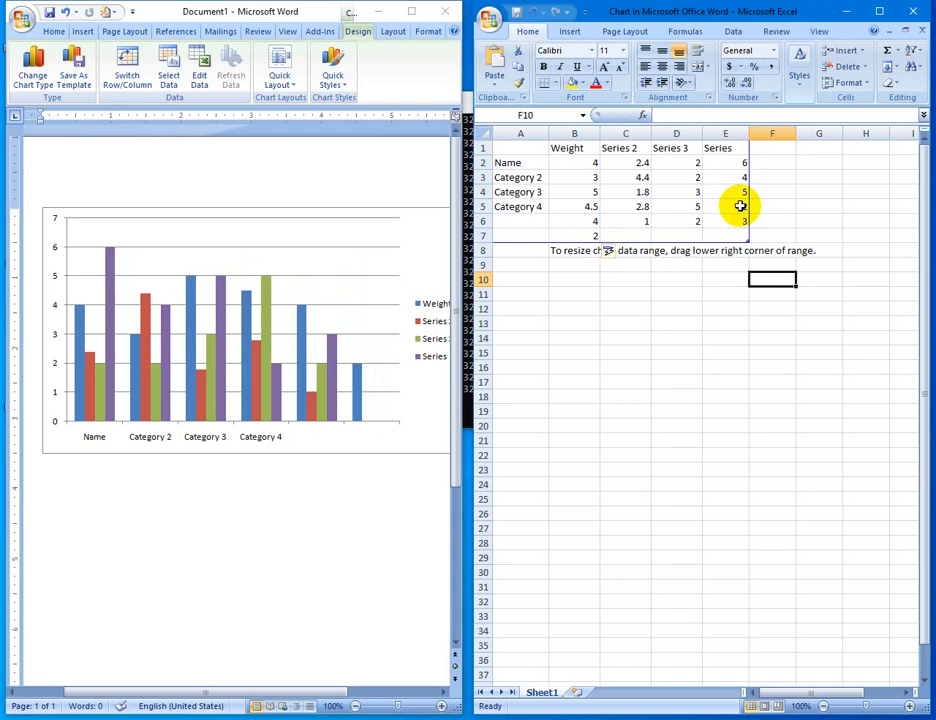
{"action": "key", "text": "Left"}
{"action": "key", "text": "Left"}
{"action": "key", "text": "Down"}
{"action": "key", "text": "Down"}
{"action": "key", "text": "Down"}
{"action": "key", "text": "Down"}
{"action": "key", "text": "Down"}
{"action": "key", "text": "Down"}
{"action": "key", "text": "Down"}
{"action": "key", "text": "Down"}
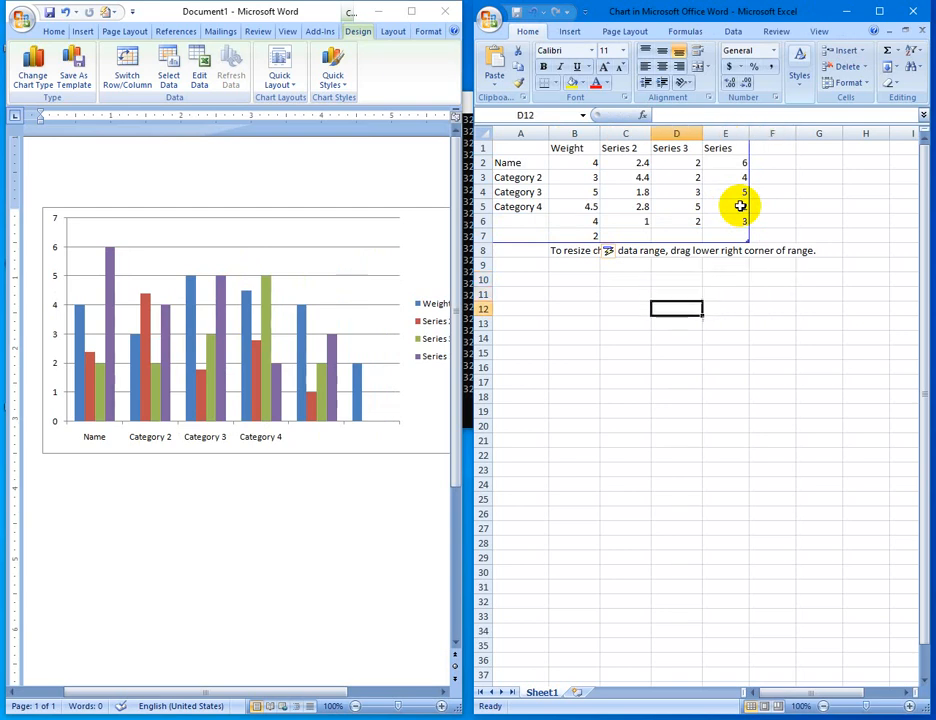
{"action": "key", "text": "Down"}
{"action": "key", "text": "Down"}
{"action": "key", "text": "Right"}
{"action": "key", "text": "Right"}
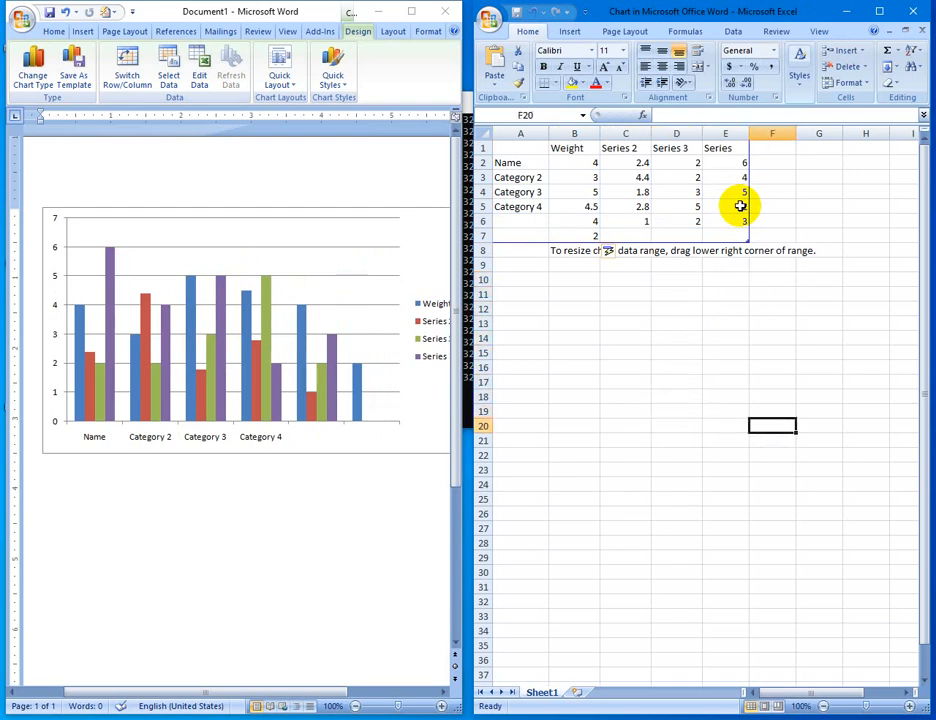
{"action": "key", "text": "Down"}
{"action": "key", "text": "Down"}
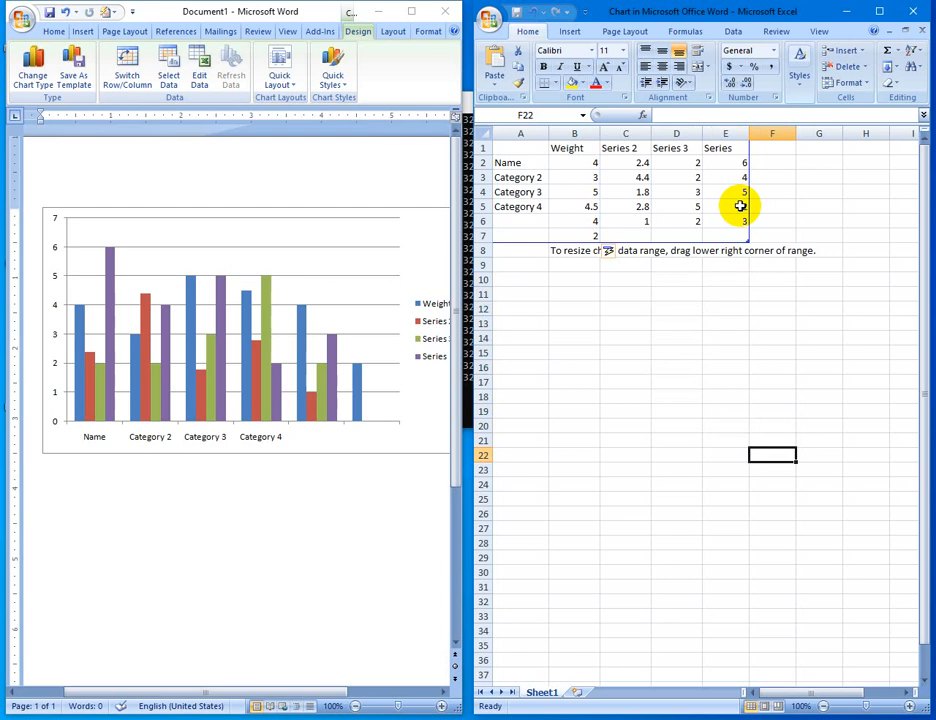
Enter 10 in cell F7 and 20 in cell G7 of the chart's data sheet.
{"action": "left_click", "coordinate": [620, 233]}
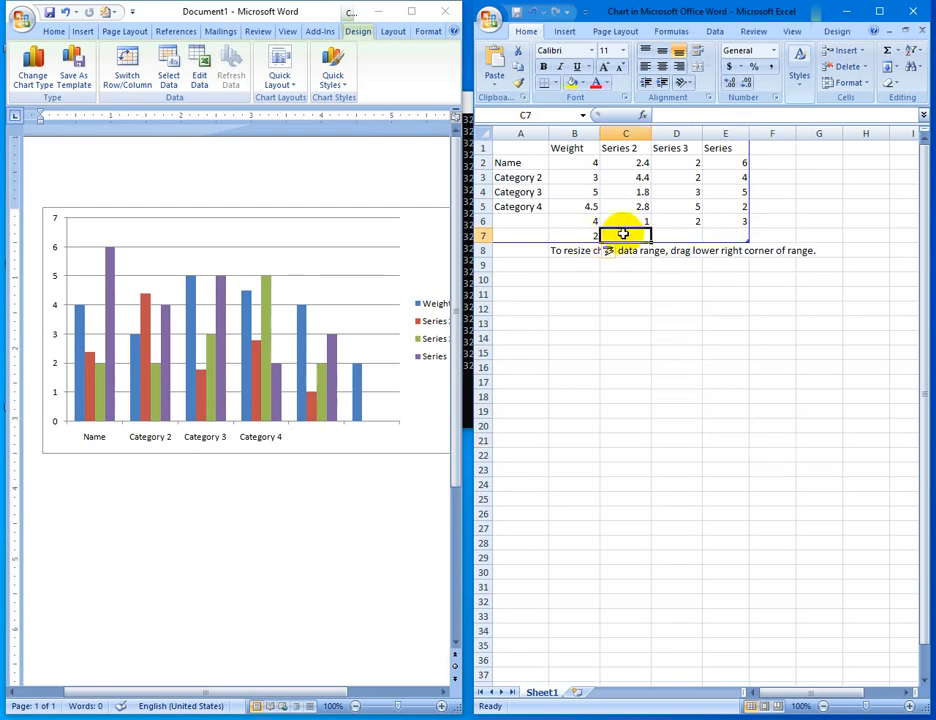
{"action": "key", "text": "Right"}
{"action": "key", "text": "Right"}
{"action": "key", "text": "Right"}
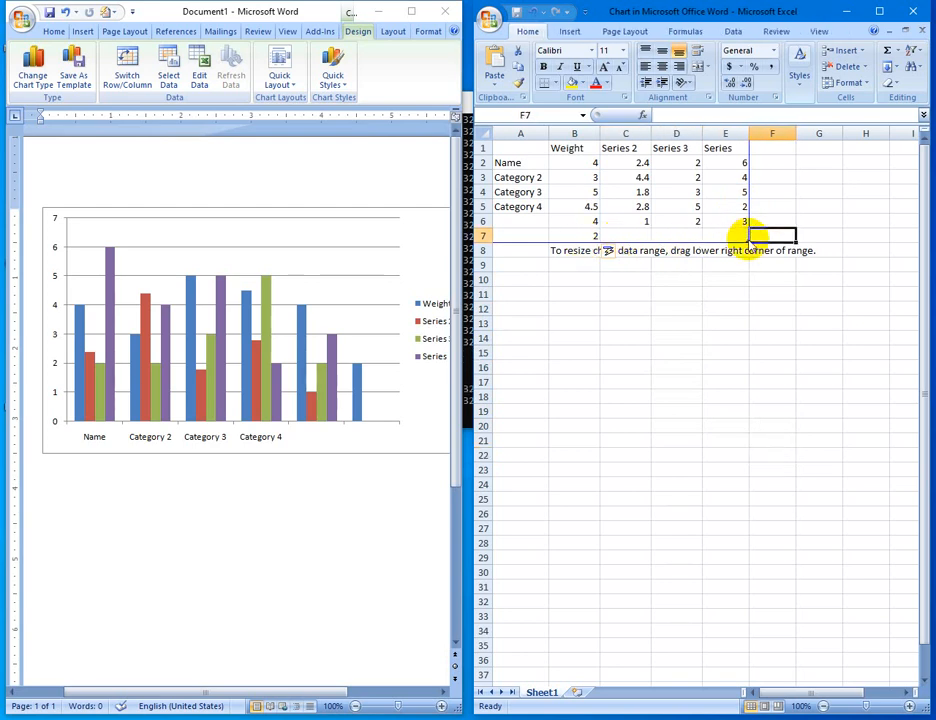
{"action": "type", "text": "10"}
{"action": "key", "text": "Right"}
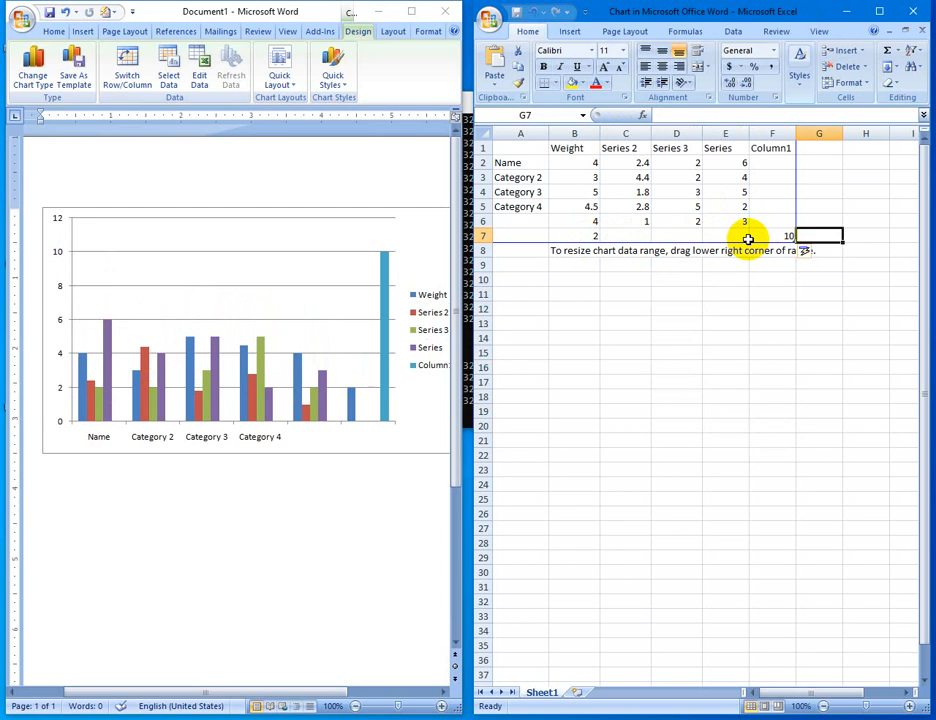
{"action": "type", "text": "20"}
{"action": "key", "text": "Right"}
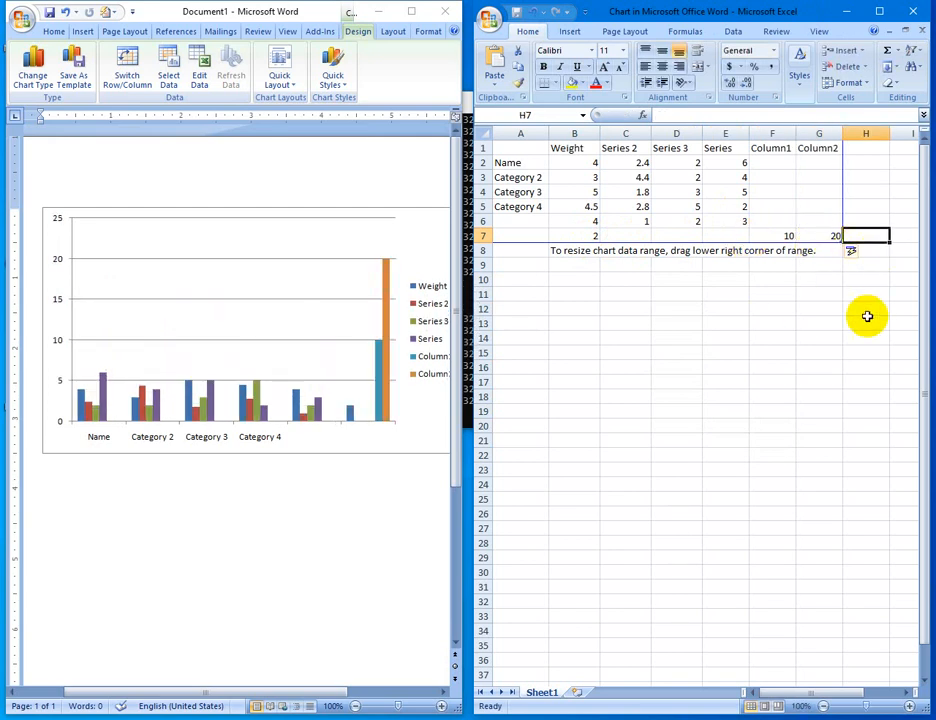
{"action": "key", "text": "Down"}
{"action": "key", "text": "Down"}
{"action": "key", "text": "Down"}
{"action": "key", "text": "Down"}
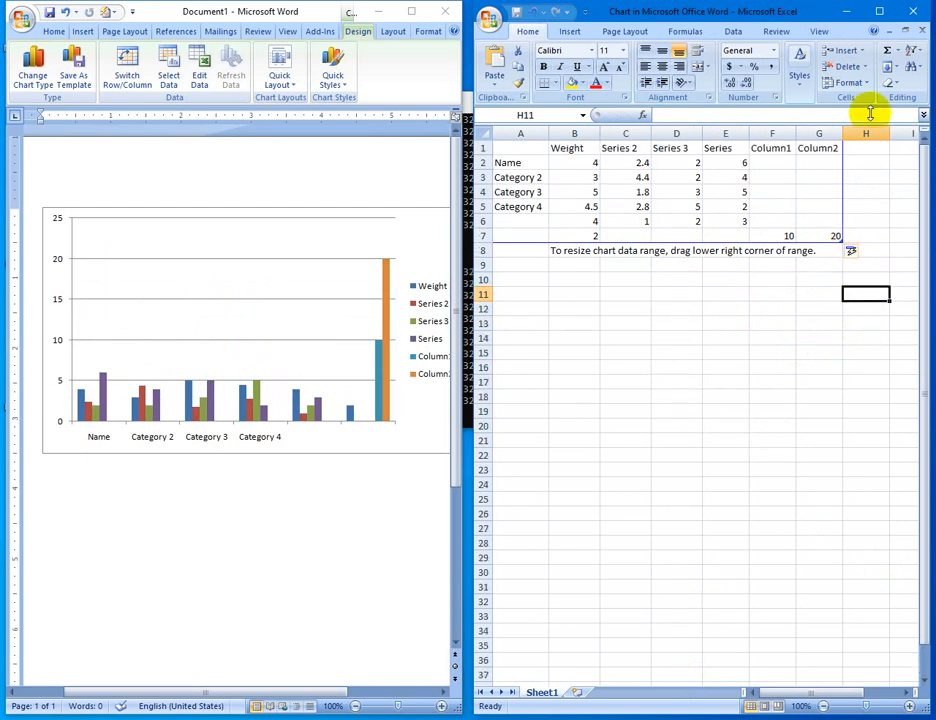
Maximize the data sheet, extend the chart's data range to cell M27, and restore the side-by-side view.
{"action": "left_click", "coordinate": [879, 12]}
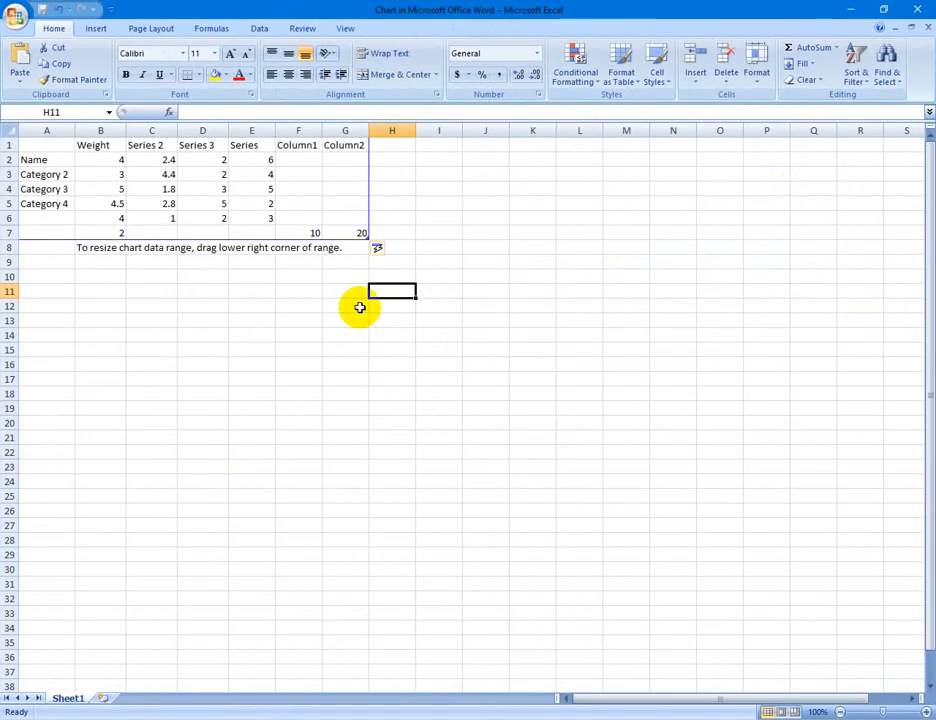
{"action": "left_click_drag", "start_coordinate": [367, 237], "coordinate": [626, 529]}
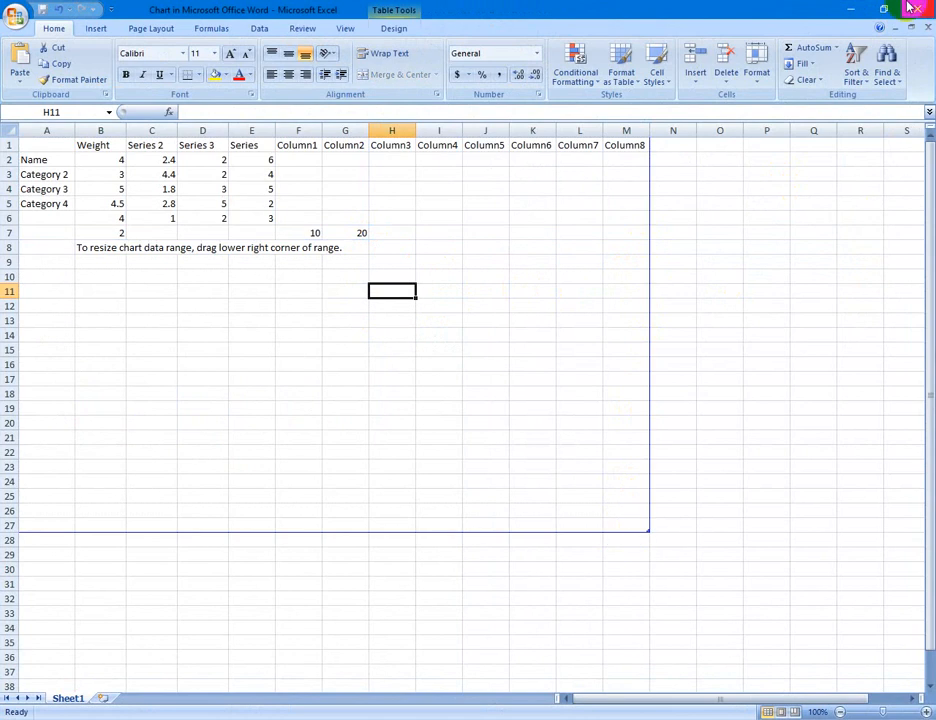
{"action": "left_click", "coordinate": [885, 12]}
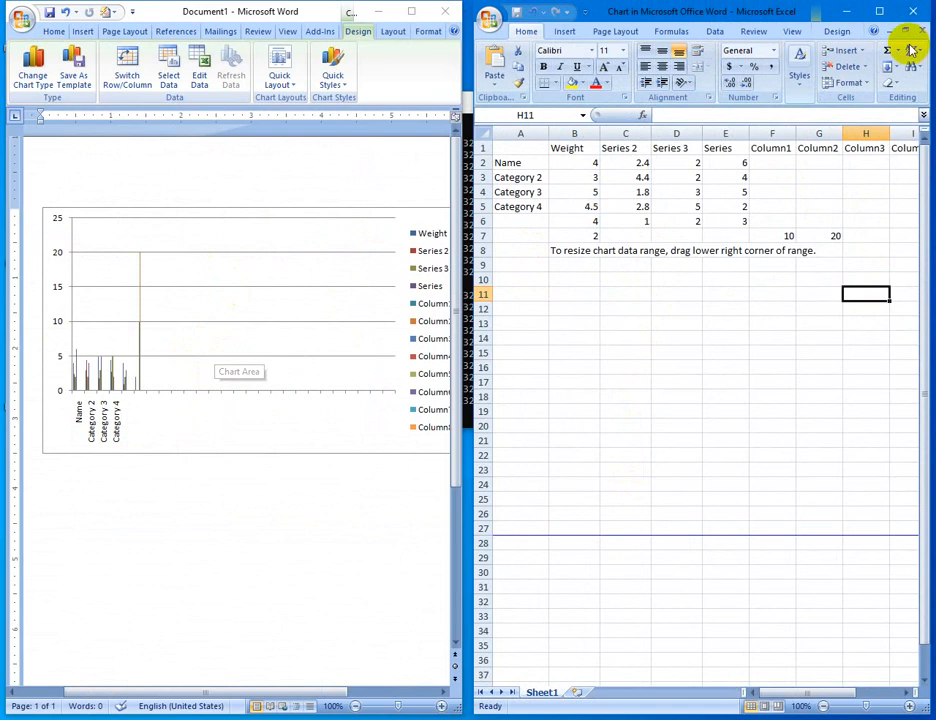
Shrink the chart's data range back to A1:G7 and return to the maximized Word document.
{"action": "left_click", "coordinate": [880, 12]}
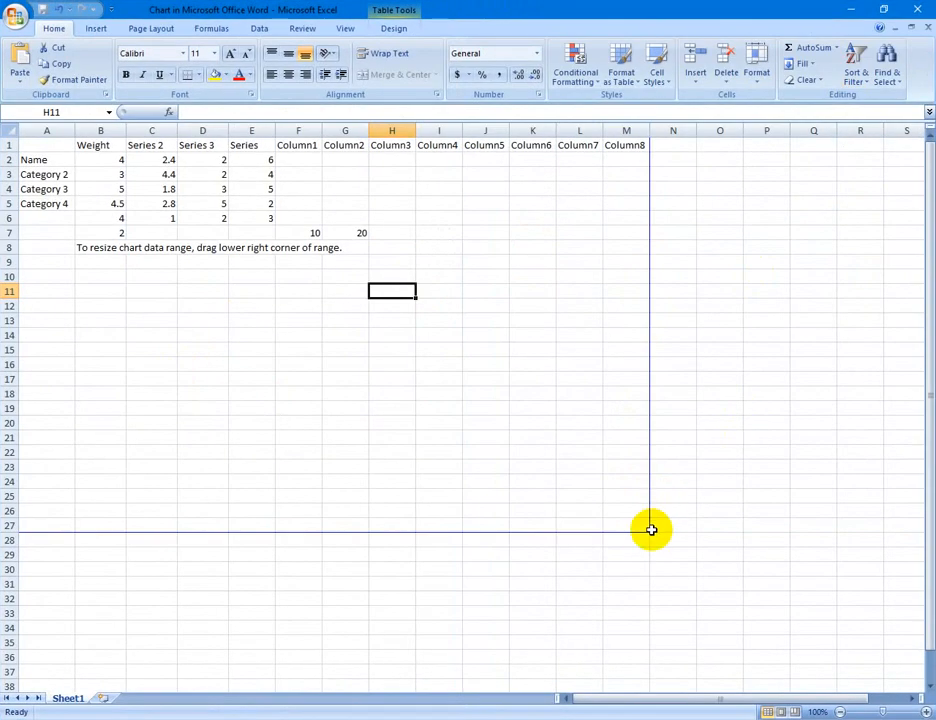
{"action": "left_click_drag", "start_coordinate": [648, 532], "coordinate": [480, 238]}
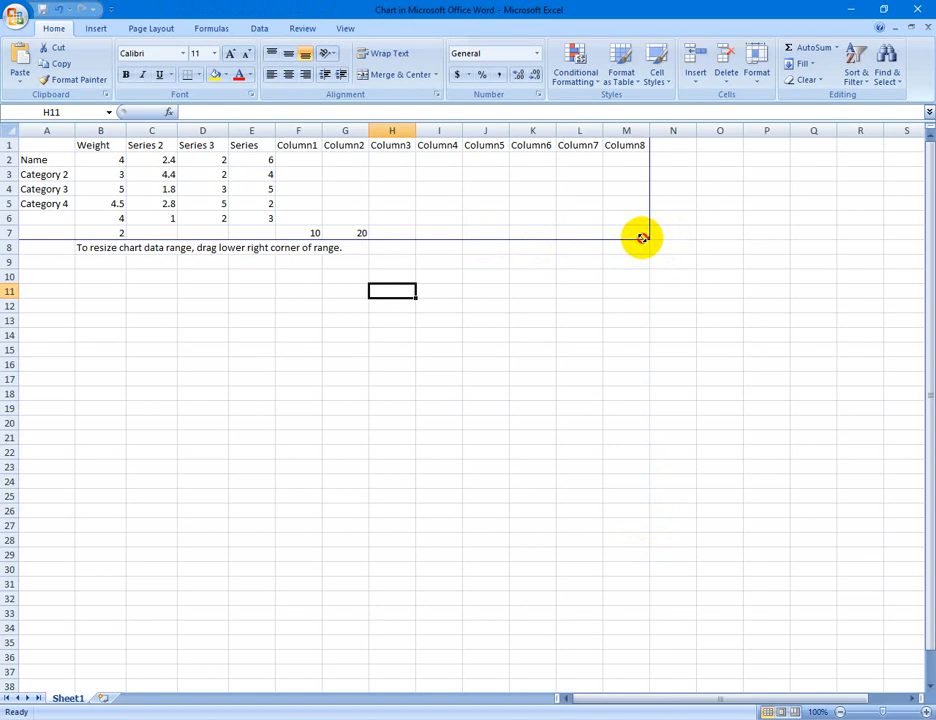
{"action": "left_click_drag", "start_coordinate": [642, 238], "coordinate": [368, 236]}
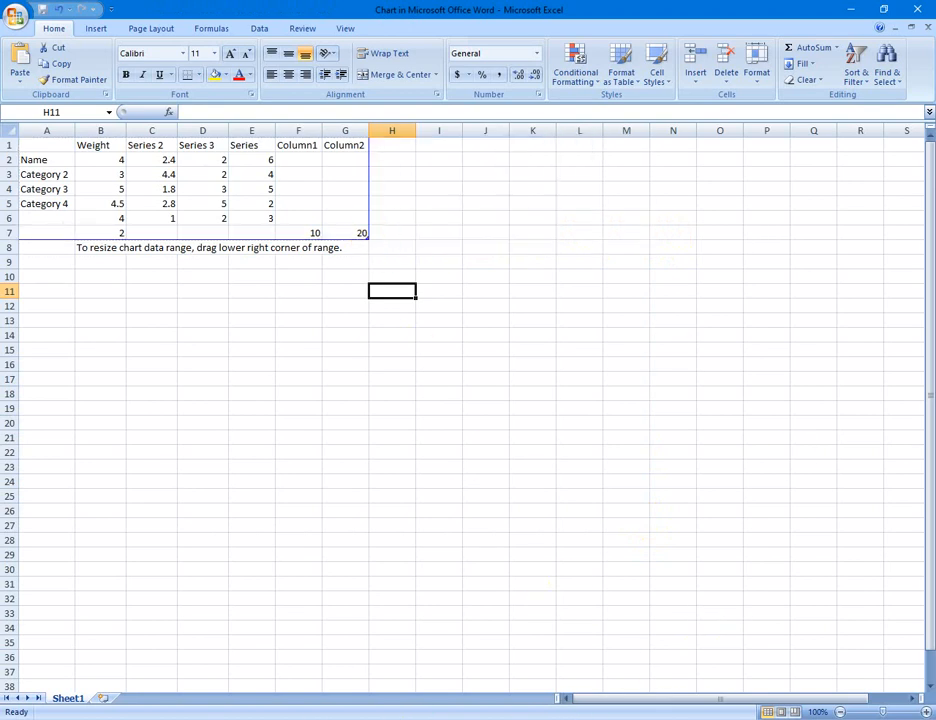
{"action": "left_click", "coordinate": [851, 9]}
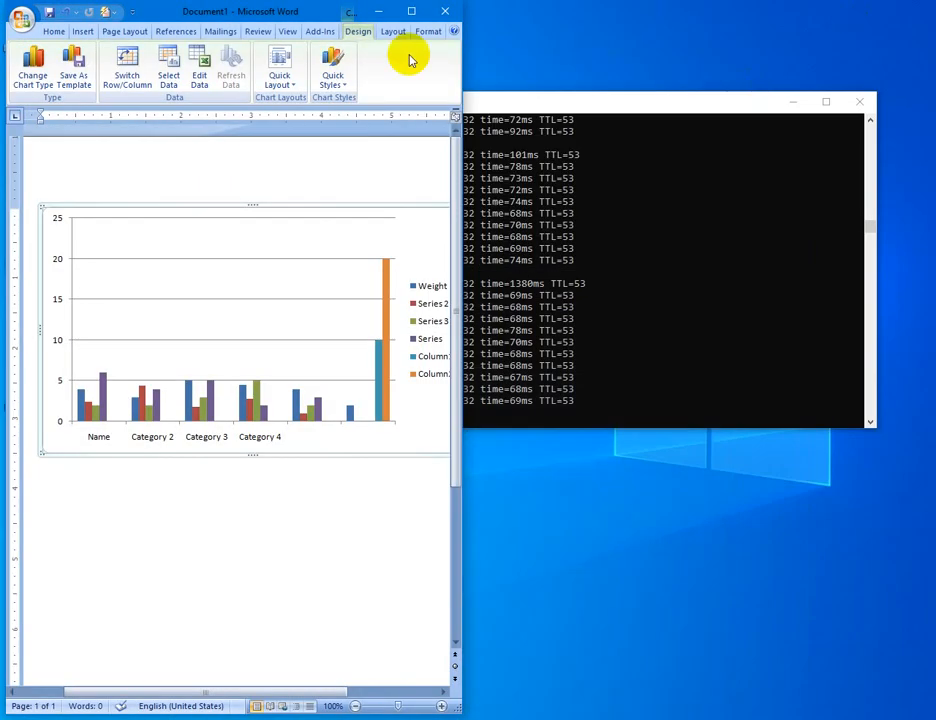
{"action": "left_click", "coordinate": [411, 11]}
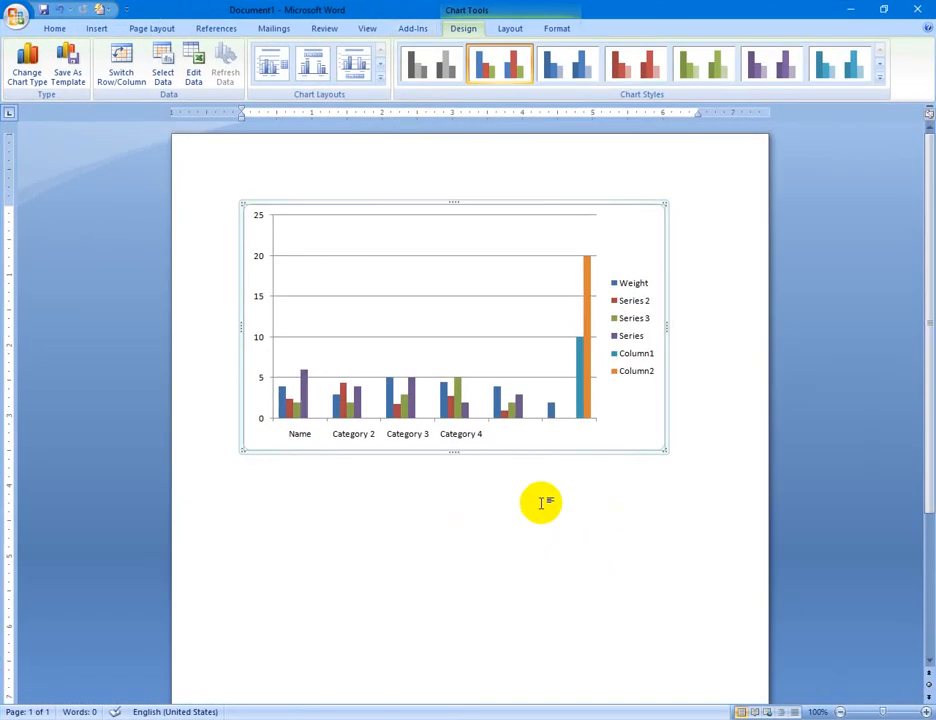
Try the chart layout with data labels and a legend below, and apply the layout with a chart title and data table.
{"action": "left_click", "coordinate": [580, 407]}
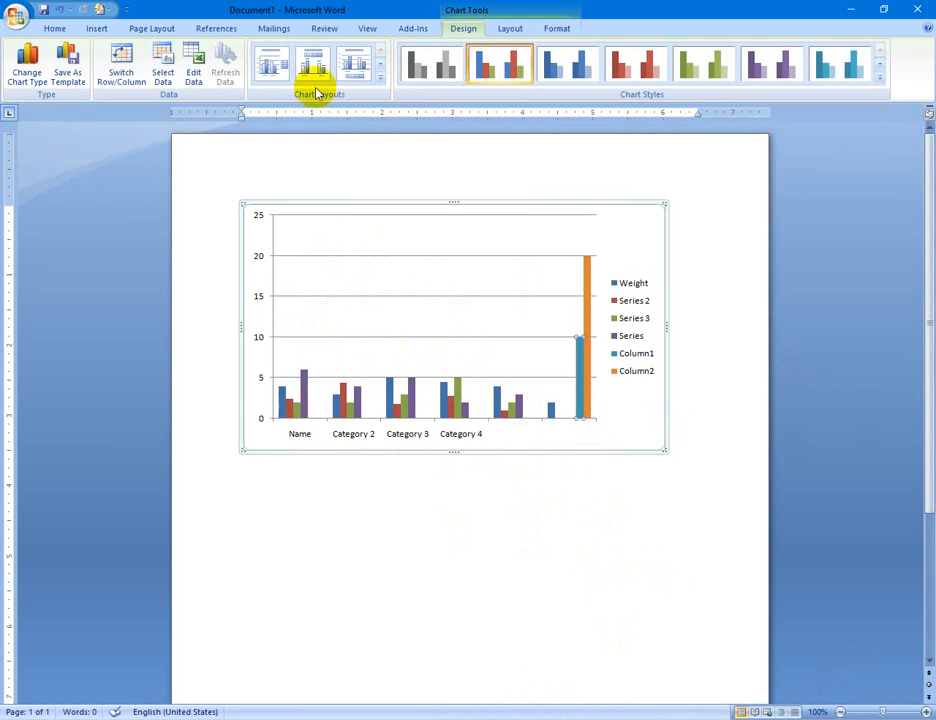
{"action": "left_click", "coordinate": [380, 78]}
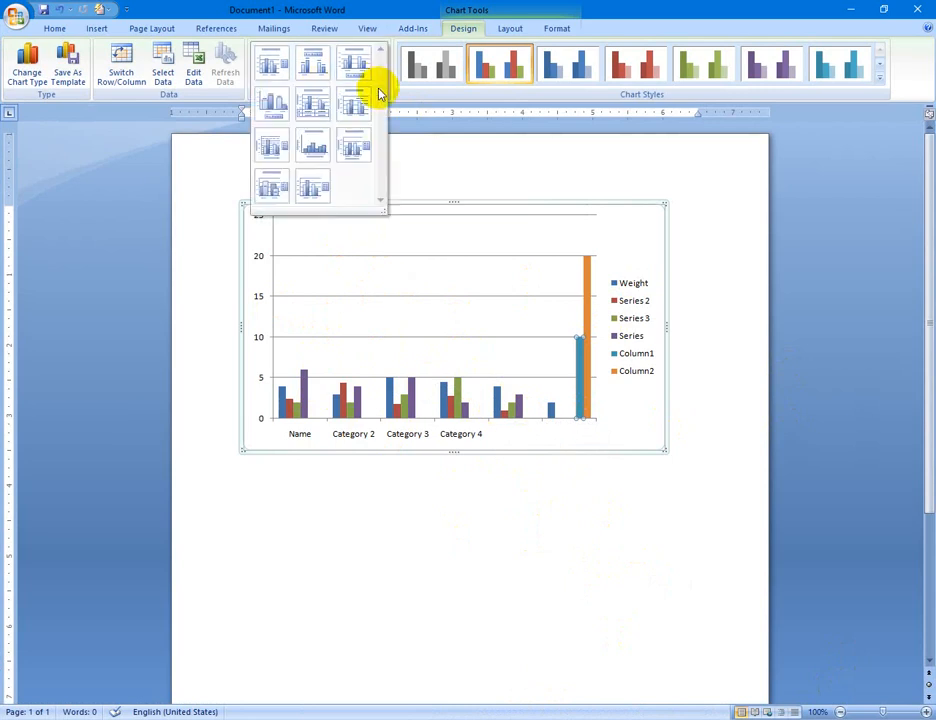
{"action": "left_click", "coordinate": [272, 106]}
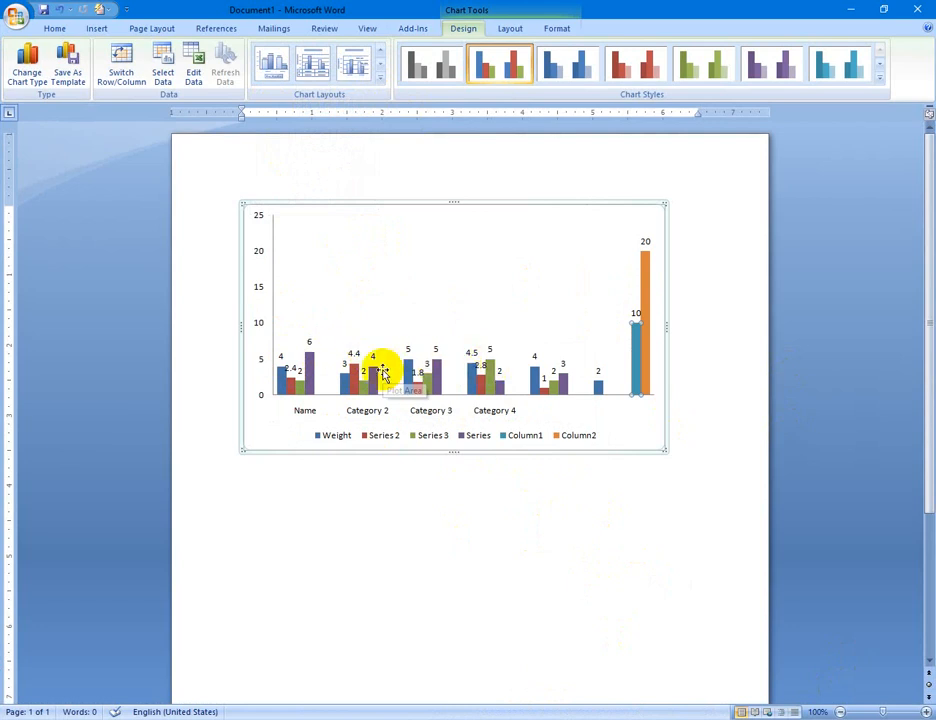
{"action": "left_click", "coordinate": [378, 77]}
{"action": "left_click", "coordinate": [323, 108]}
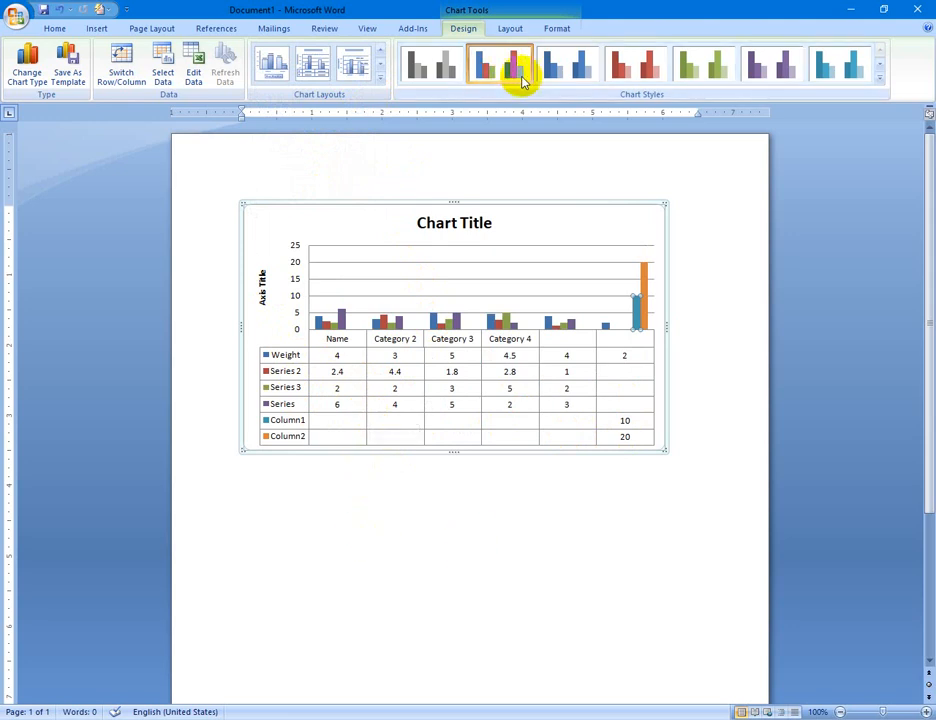
Try the red, green and purple chart styles and apply the light blue one.
{"action": "left_click", "coordinate": [637, 66]}
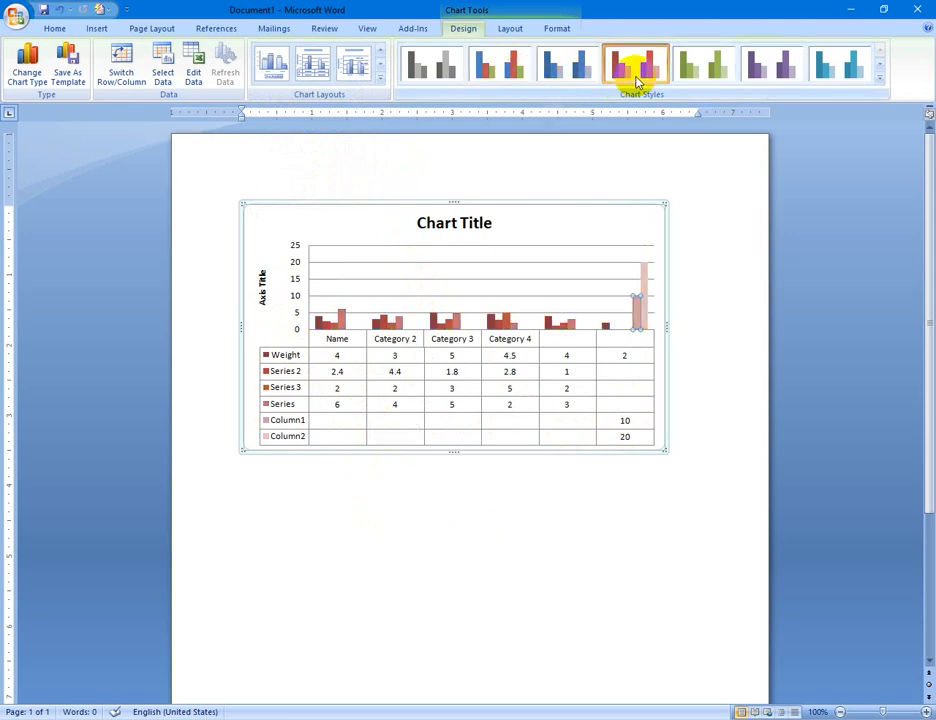
{"action": "left_click", "coordinate": [705, 72]}
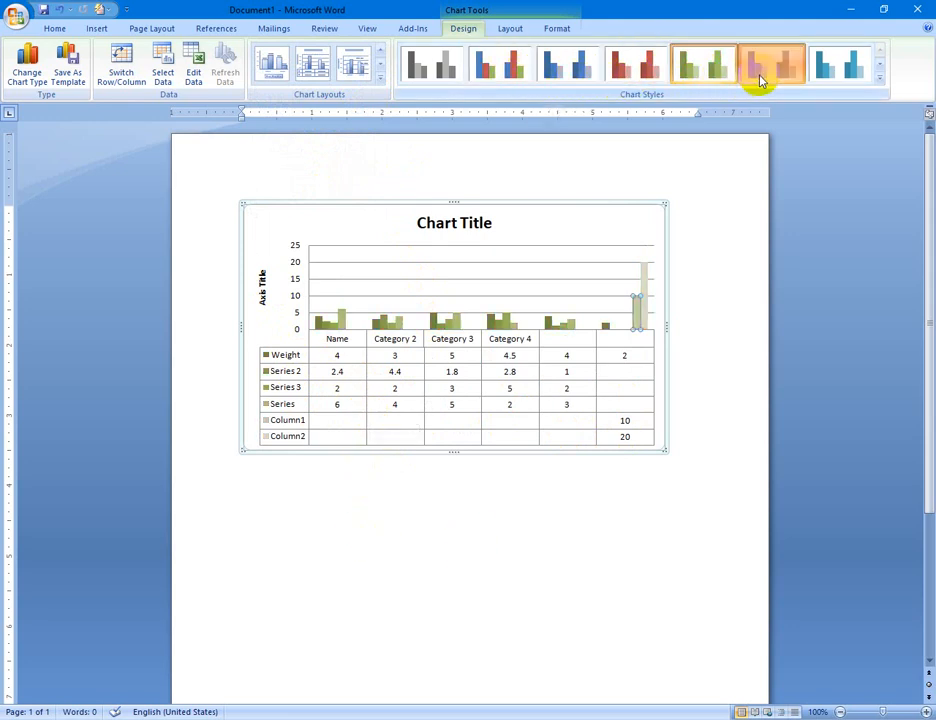
{"action": "left_click", "coordinate": [762, 74]}
{"action": "left_click", "coordinate": [818, 74]}
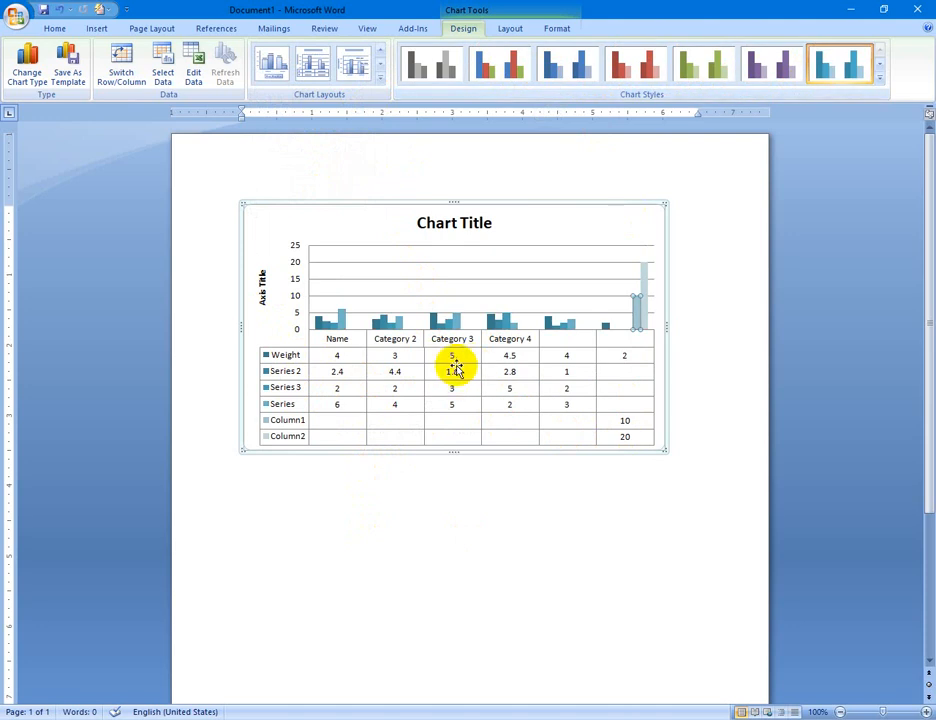
Open the chart's data for editing, select cells A1:D6 and check the chart's data source settings.
{"action": "left_click", "coordinate": [455, 368]}
{"action": "left_click", "coordinate": [200, 76]}
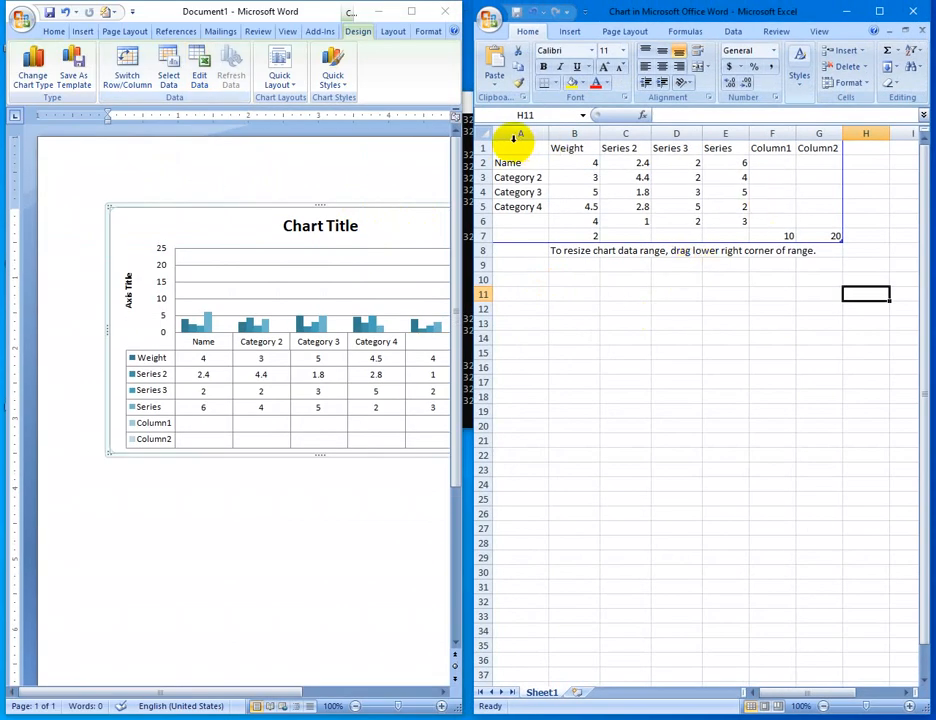
{"action": "left_click_drag", "start_coordinate": [514, 144], "coordinate": [662, 217]}
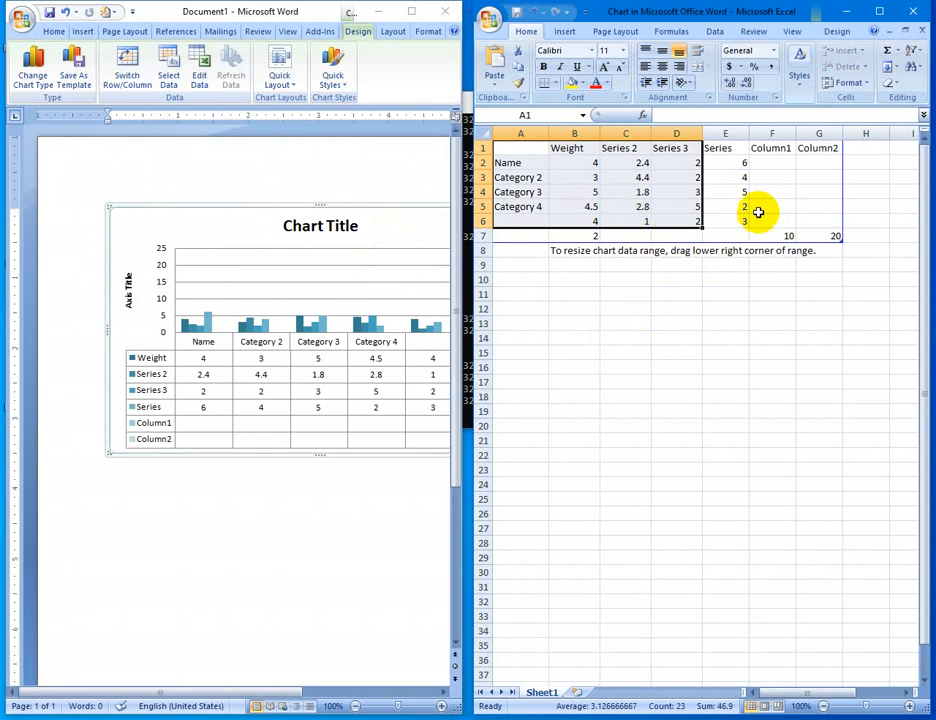
{"action": "left_click", "coordinate": [169, 66]}
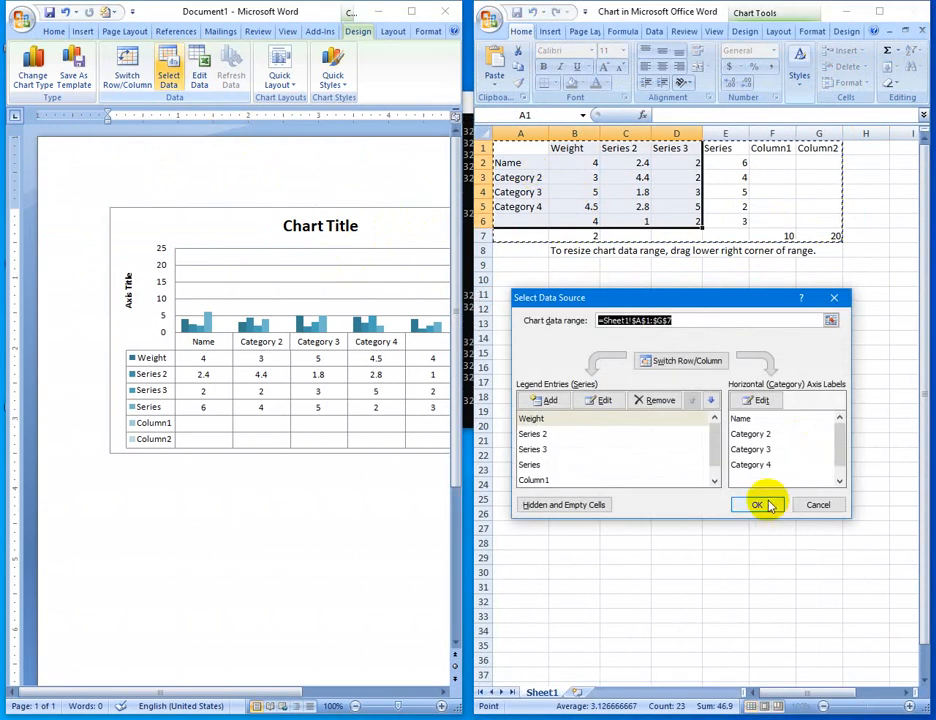
{"action": "left_click", "coordinate": [766, 504]}
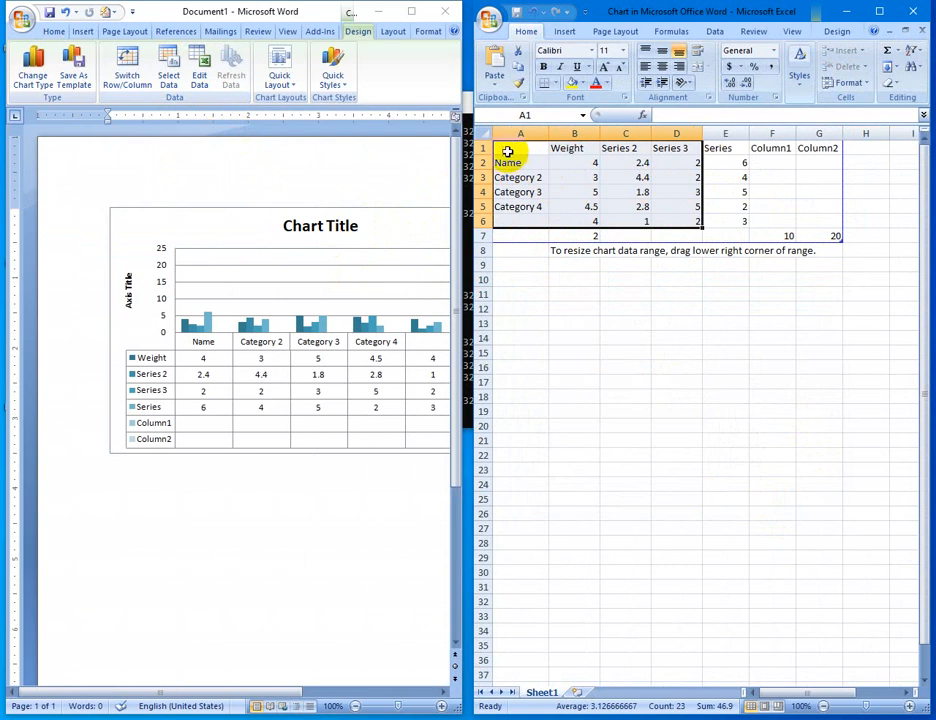
Set the chart's source data range to A1:D6 on Sheet1.
{"action": "left_click_drag", "start_coordinate": [513, 154], "coordinate": [688, 224]}
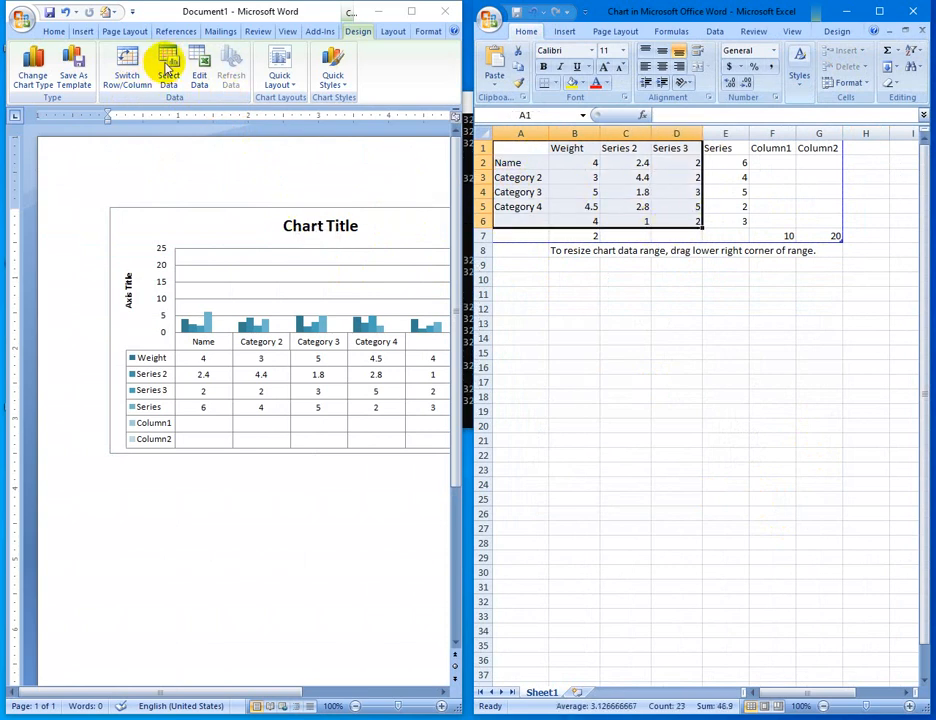
{"action": "left_click", "coordinate": [170, 69]}
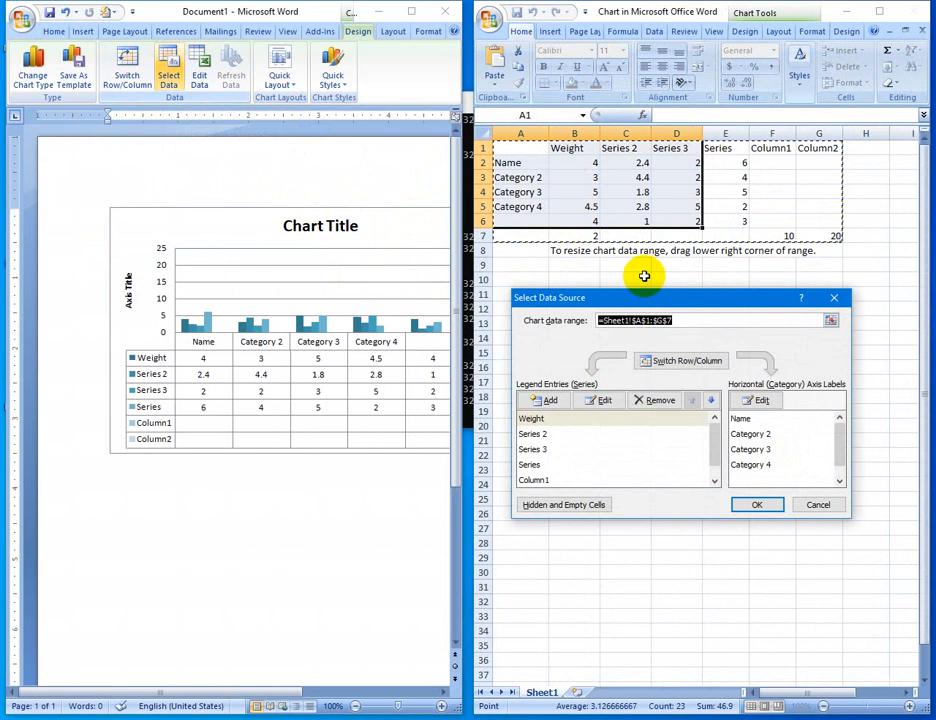
{"action": "left_click", "coordinate": [830, 320]}
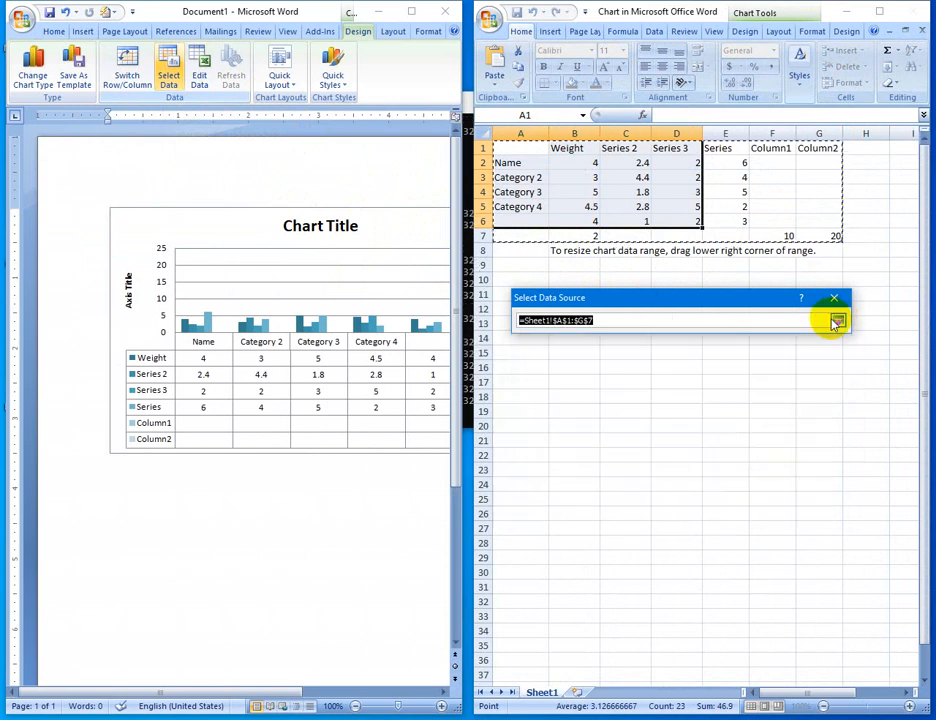
{"action": "left_click_drag", "start_coordinate": [494, 148], "coordinate": [664, 219]}
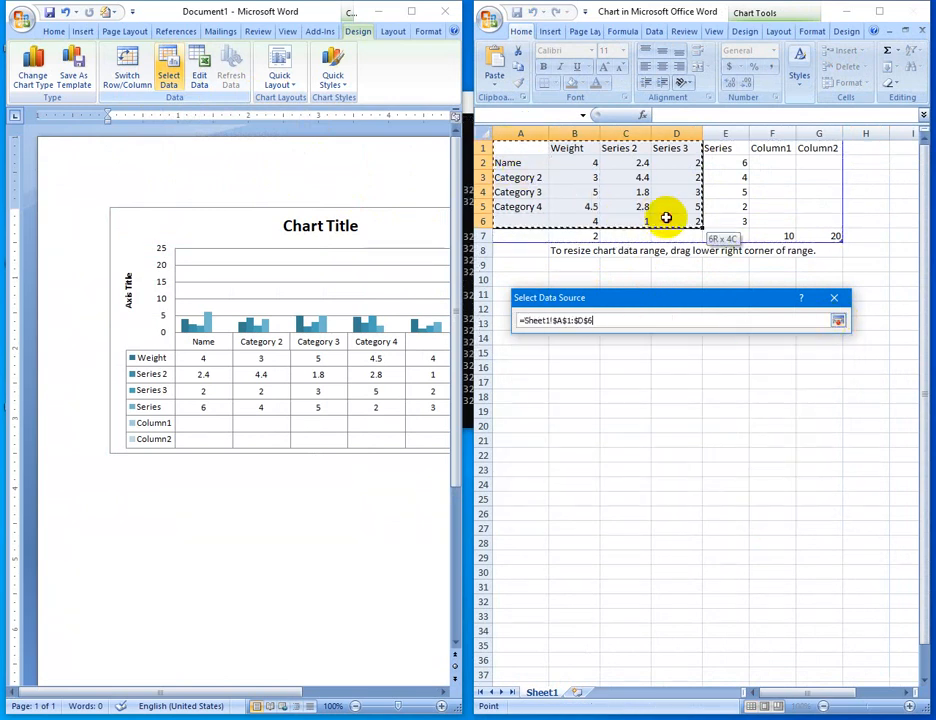
{"action": "left_click", "coordinate": [836, 321]}
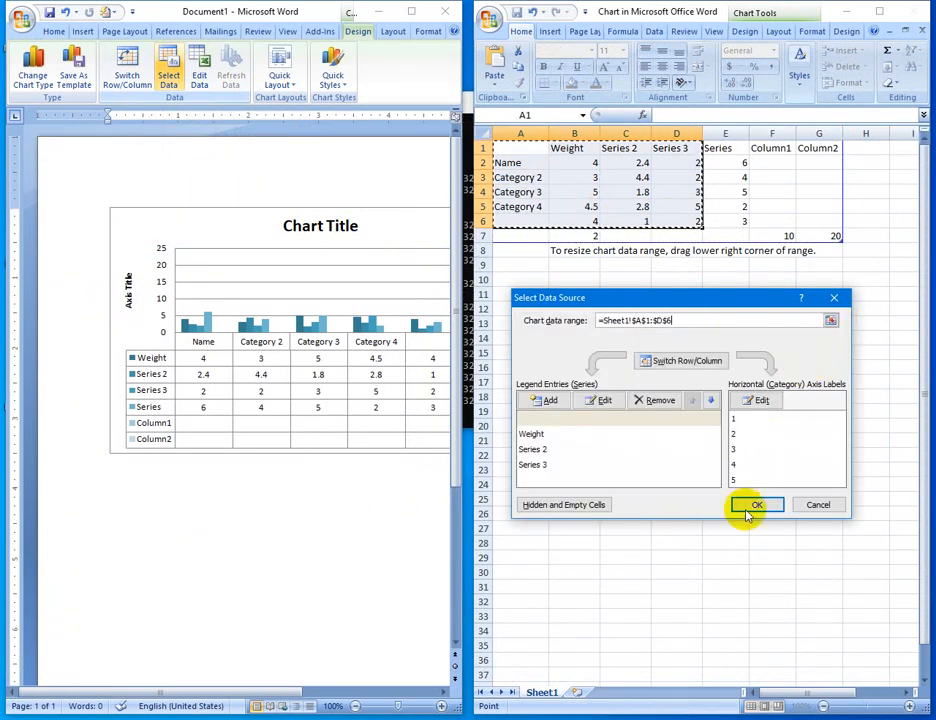
{"action": "left_click", "coordinate": [748, 503]}
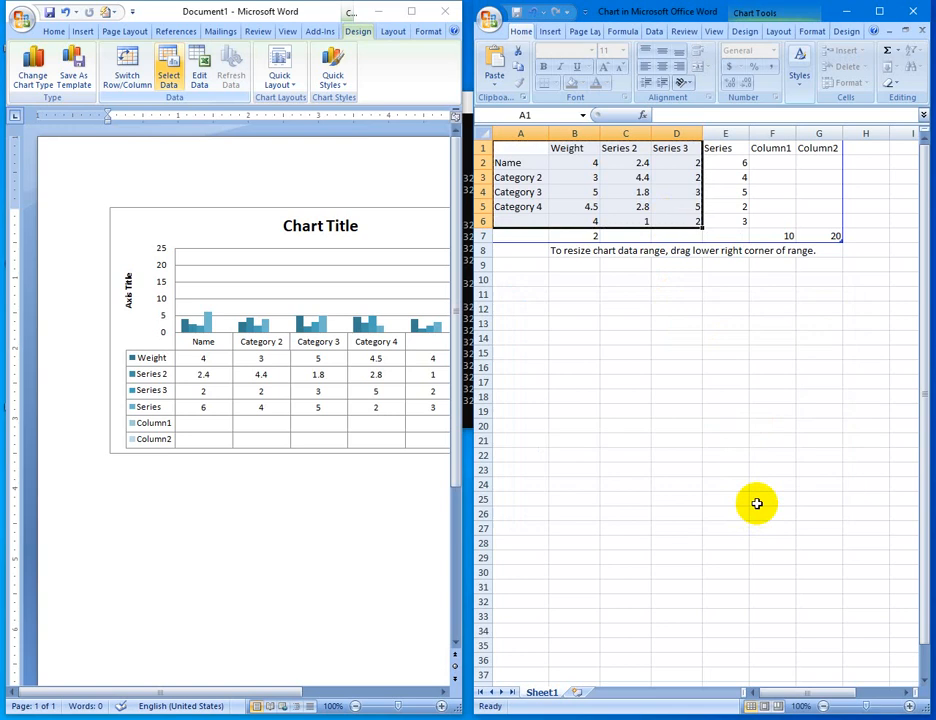
Close the chart's data sheet and view the shapes that can be inserted into the chart.
{"action": "left_click", "coordinate": [413, 13]}
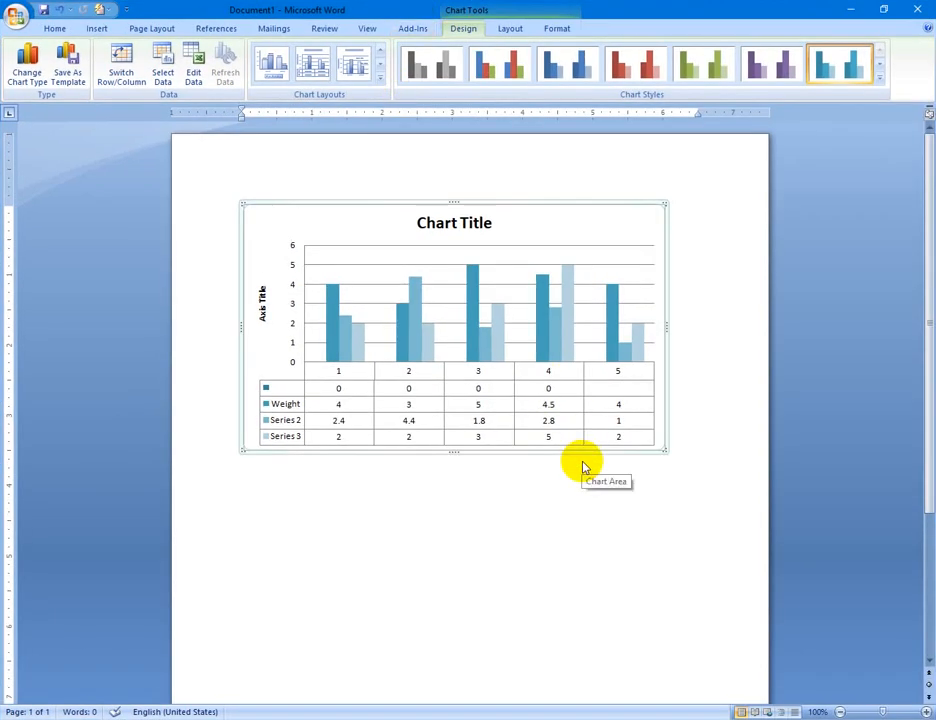
{"action": "scroll", "coordinate": [585, 467], "scroll_direction": "up", "scroll_amount": 5, "text": "ctrl"}
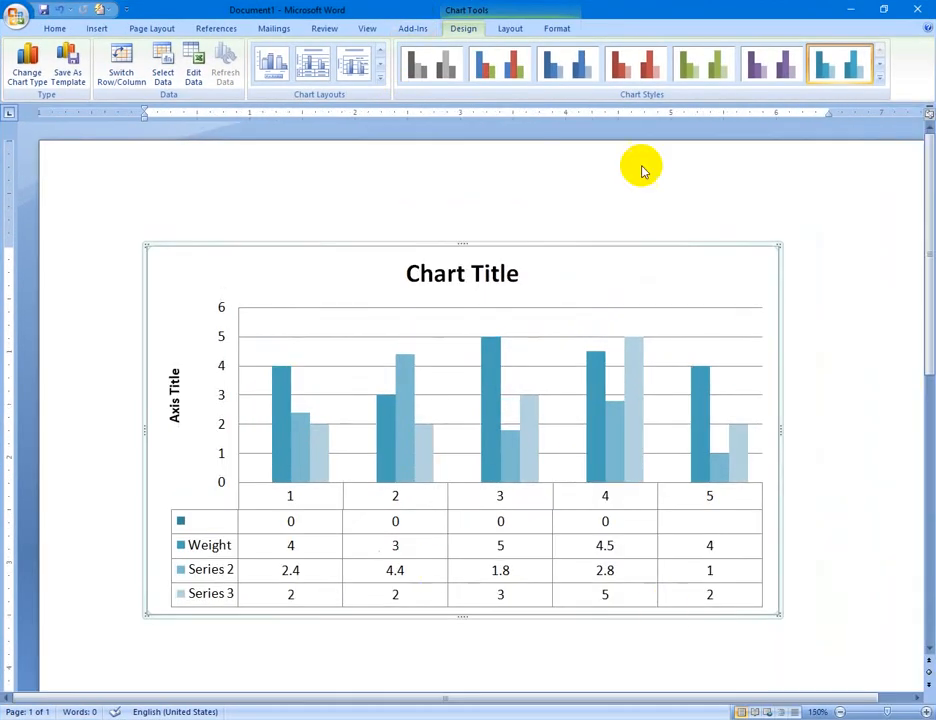
{"action": "left_click", "coordinate": [518, 30]}
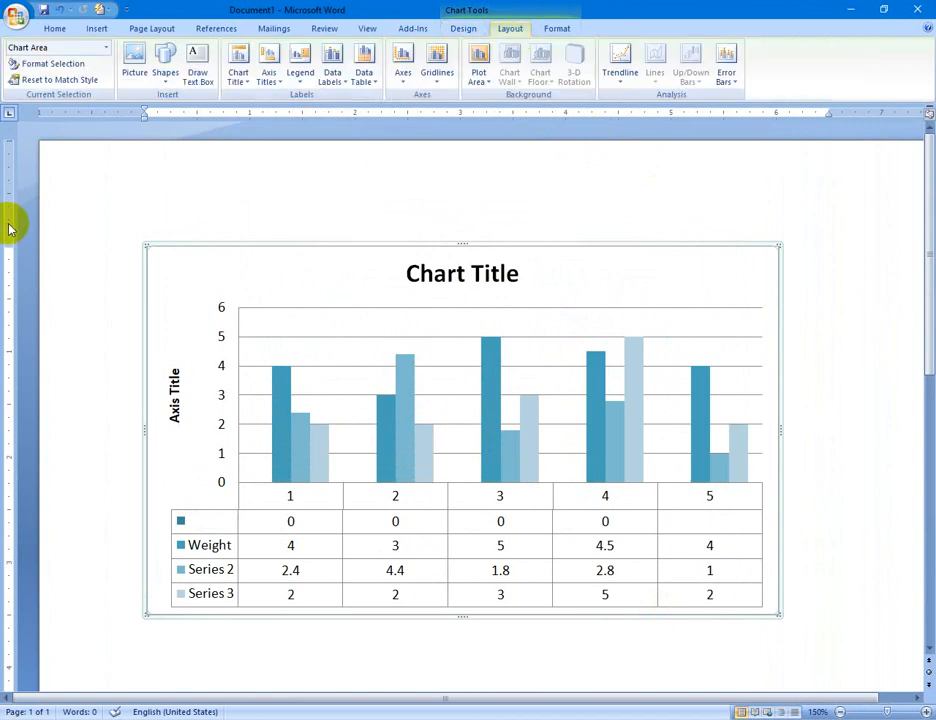
{"action": "left_click", "coordinate": [166, 82]}
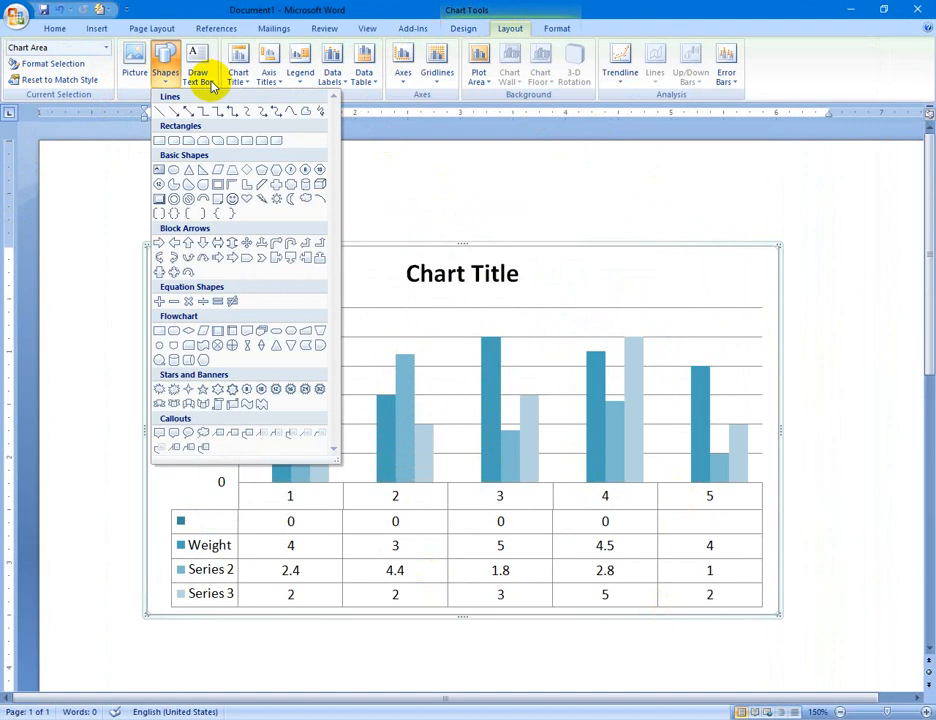
{"action": "left_click", "coordinate": [495, 204]}
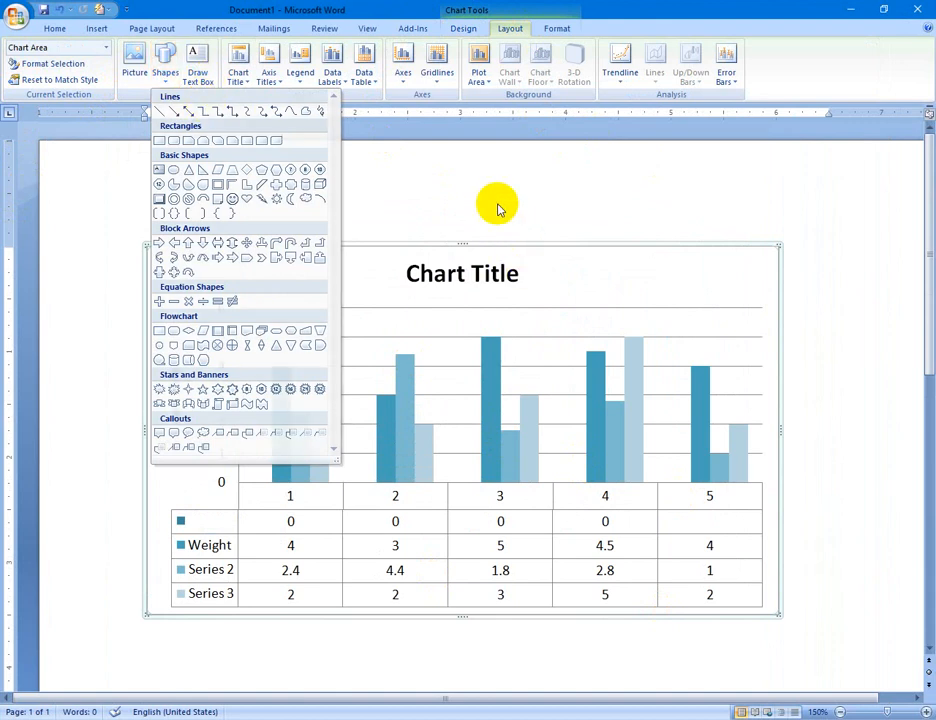
{"action": "left_click", "coordinate": [198, 72]}
{"action": "left_click_drag", "start_coordinate": [225, 277], "coordinate": [330, 383]}
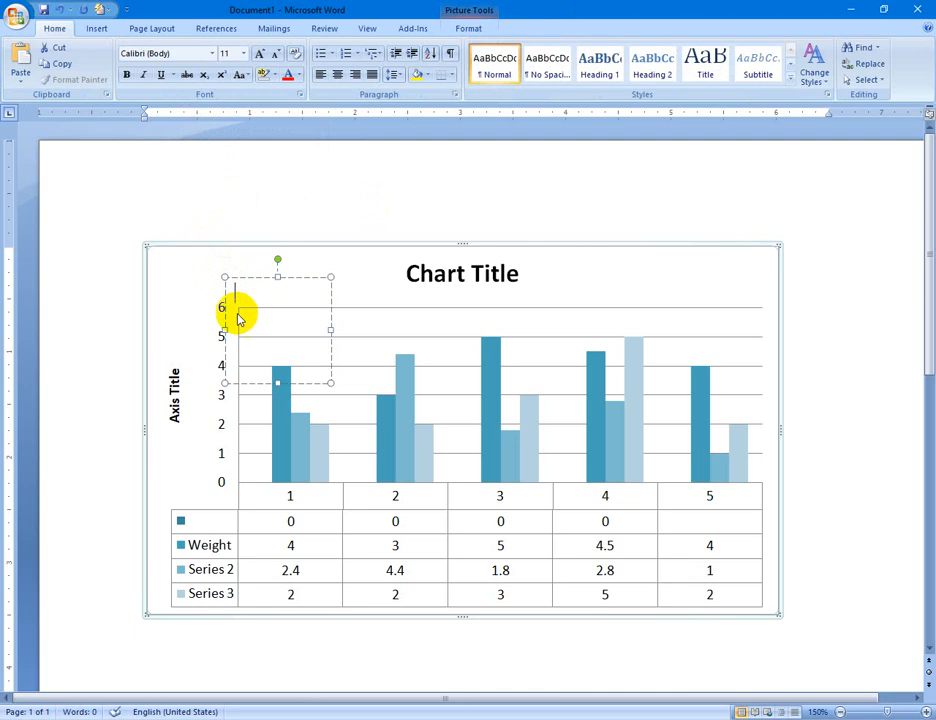
{"action": "left_click_drag", "start_coordinate": [296, 280], "coordinate": [184, 282]}
{"action": "left_click", "coordinate": [189, 312]}
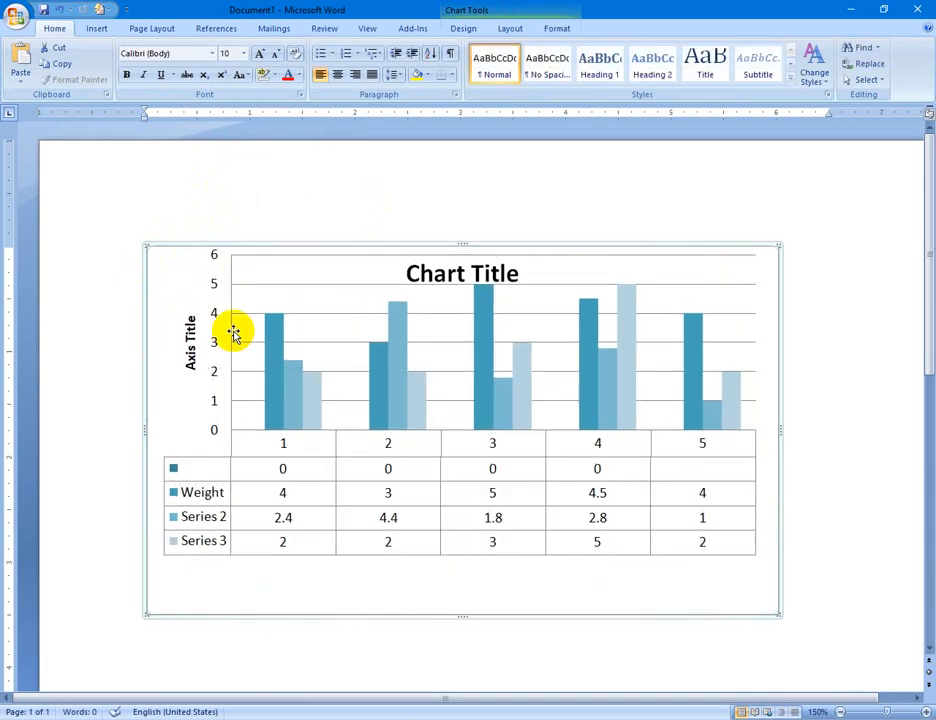
{"action": "key", "text": "ctrl+z"}
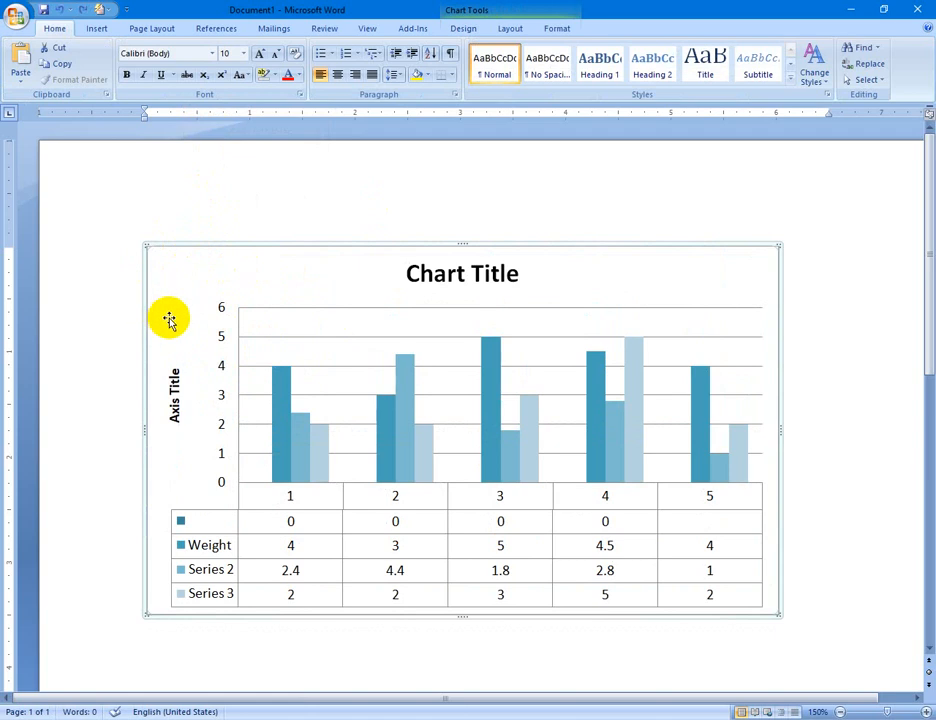
Draw a small text box over the upper end of the chart's vertical axis and enter 8 in it.
{"action": "left_click", "coordinate": [508, 30]}
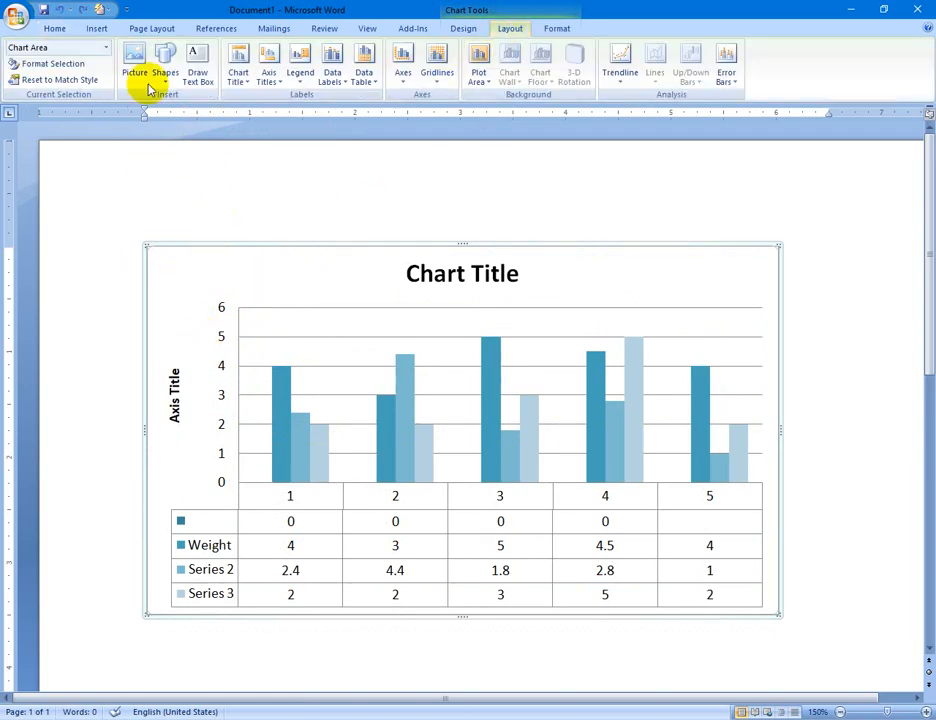
{"action": "left_click", "coordinate": [198, 80]}
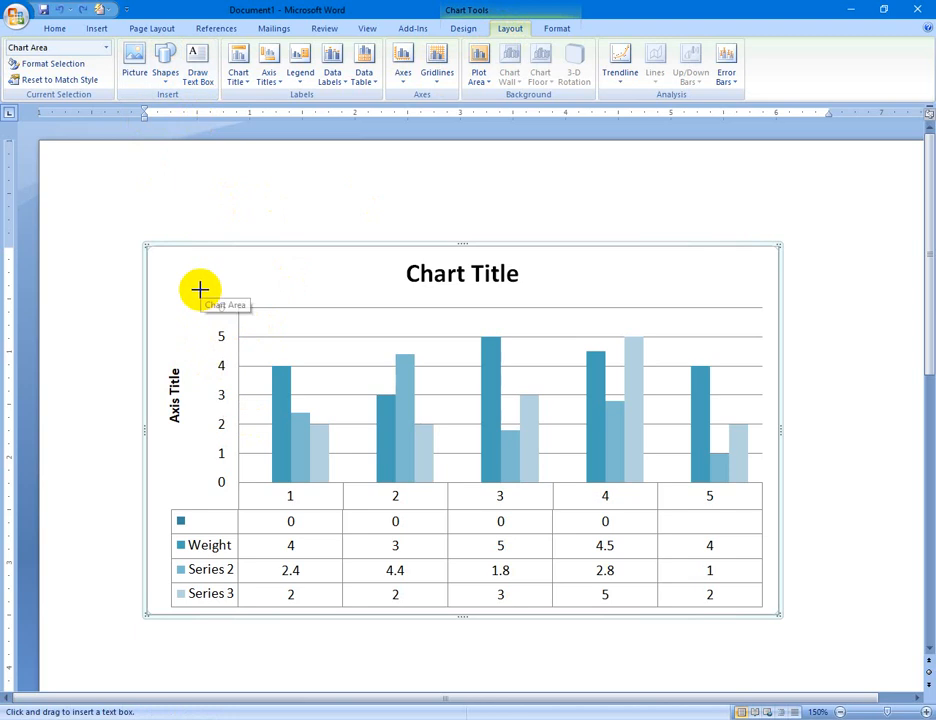
{"action": "left_click_drag", "start_coordinate": [185, 294], "coordinate": [265, 356]}
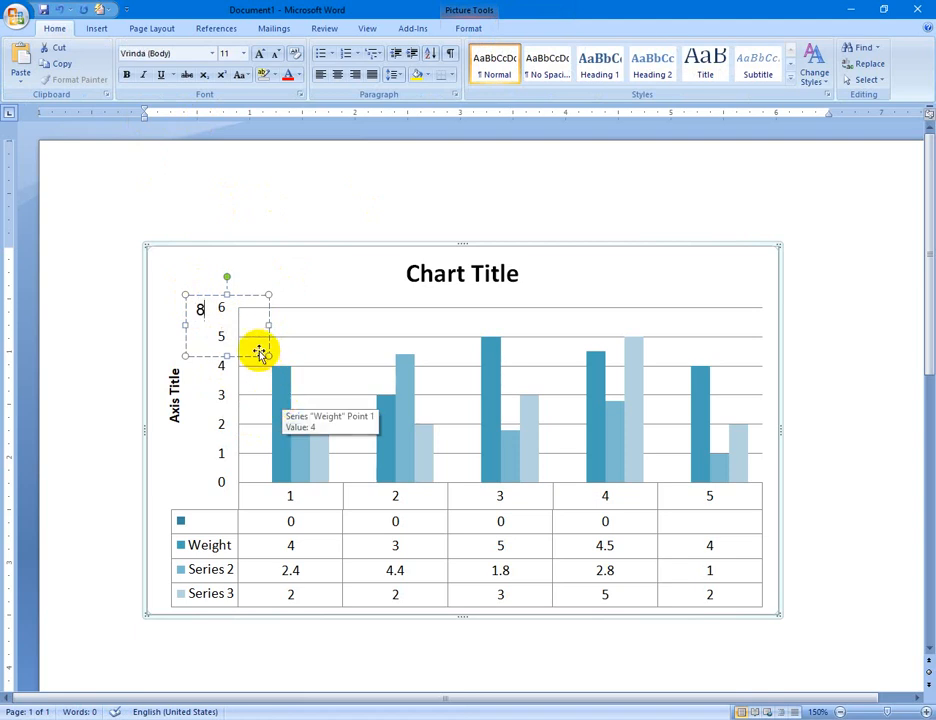
Move the text box so its 8 lies over the 6 label of the vertical axis.
{"action": "left_click_drag", "start_coordinate": [253, 355], "coordinate": [274, 351]}
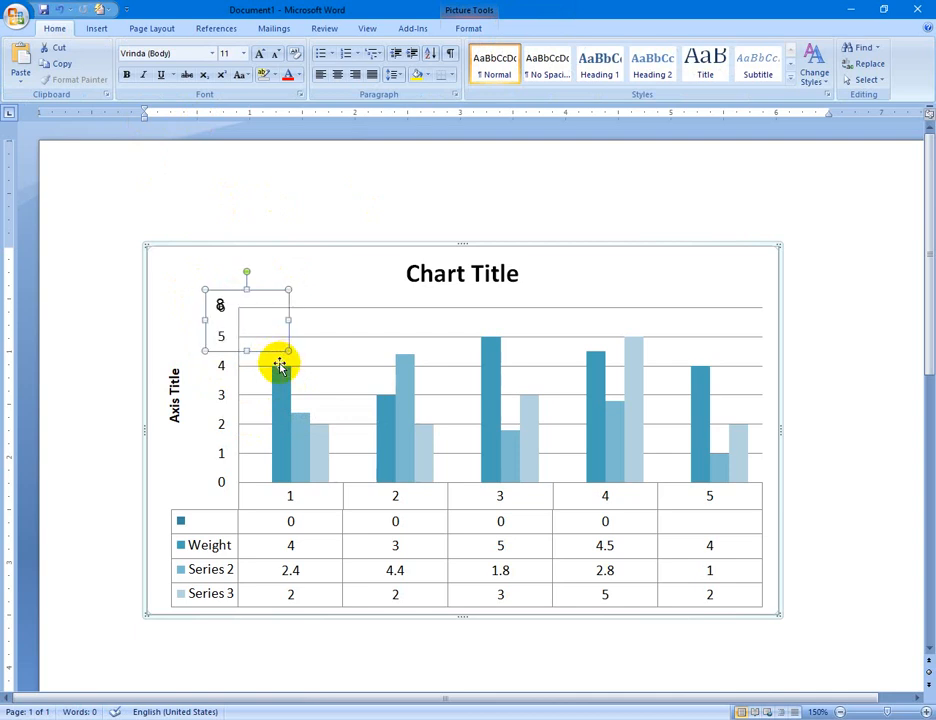
{"action": "left_click", "coordinate": [277, 364]}
{"action": "left_click", "coordinate": [223, 304]}
{"action": "scroll", "coordinate": [252, 430], "scroll_direction": "down", "scroll_amount": 5}
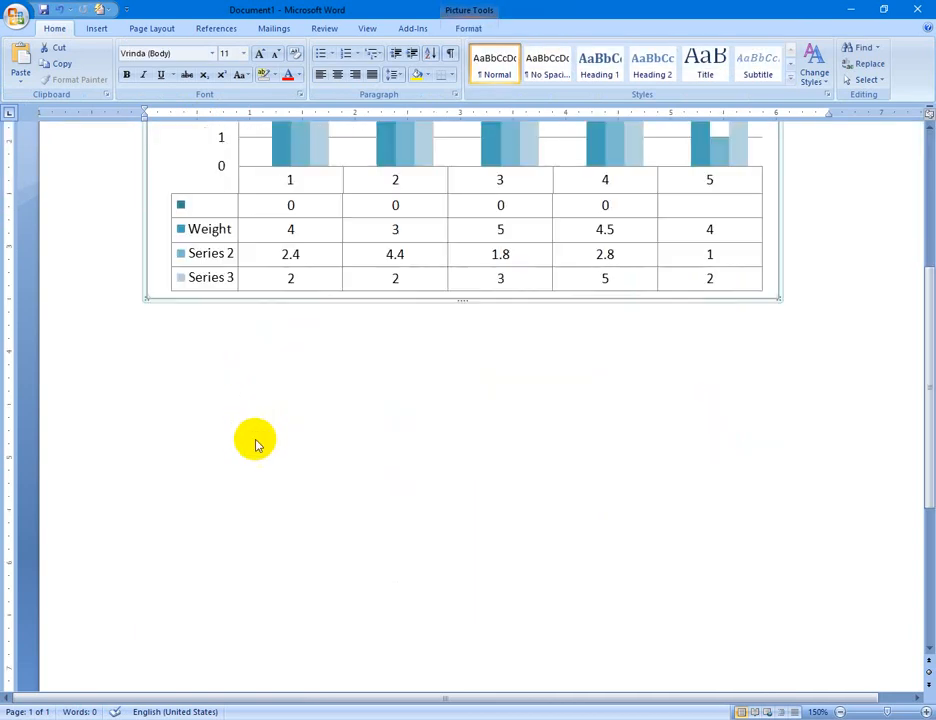
{"action": "scroll", "coordinate": [253, 439], "scroll_direction": "up", "scroll_amount": 4}
{"action": "scroll", "coordinate": [253, 439], "scroll_direction": "down", "scroll_amount": 9, "text": "ctrl"}
{"action": "scroll", "coordinate": [259, 455], "scroll_direction": "up", "scroll_amount": 7, "text": "ctrl"}
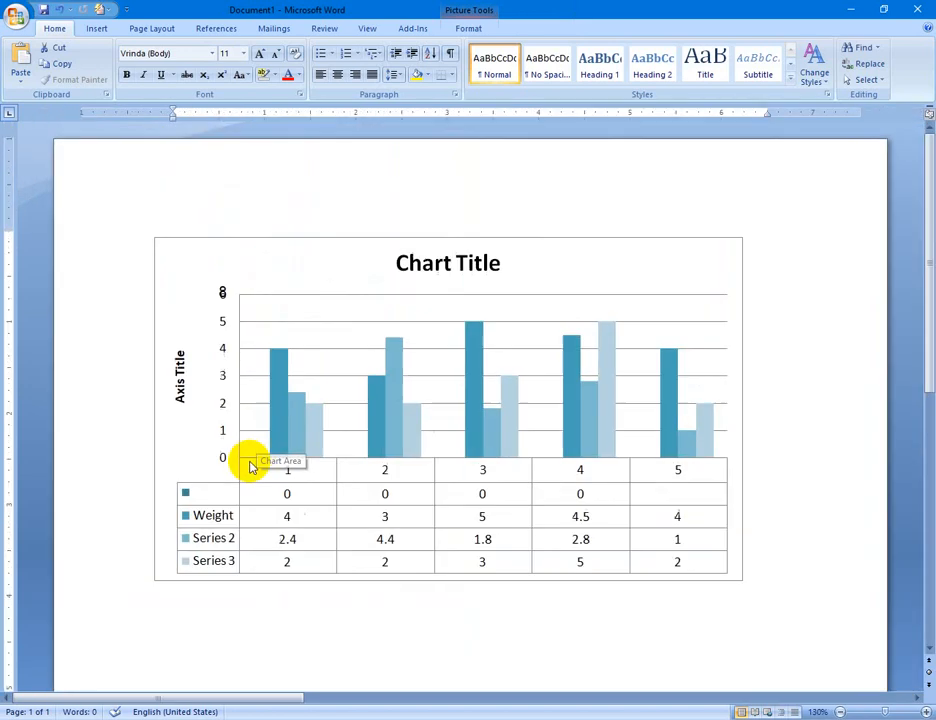
{"action": "scroll", "coordinate": [250, 466], "scroll_direction": "up", "scroll_amount": 20, "text": "ctrl"}
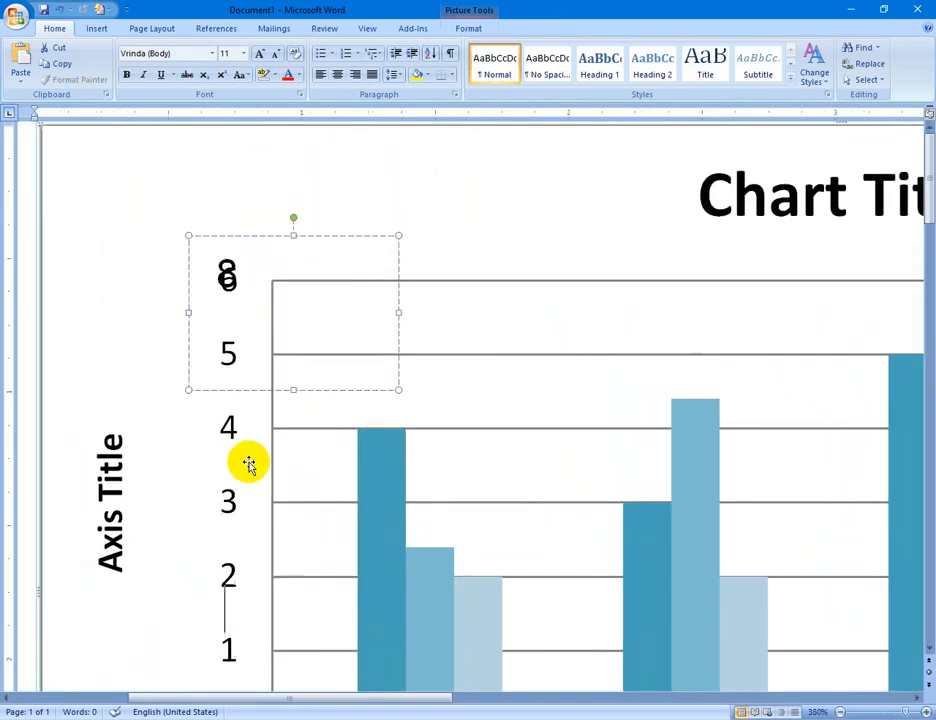
{"action": "scroll", "coordinate": [249, 464], "scroll_direction": "up", "scroll_amount": 14, "text": "ctrl"}
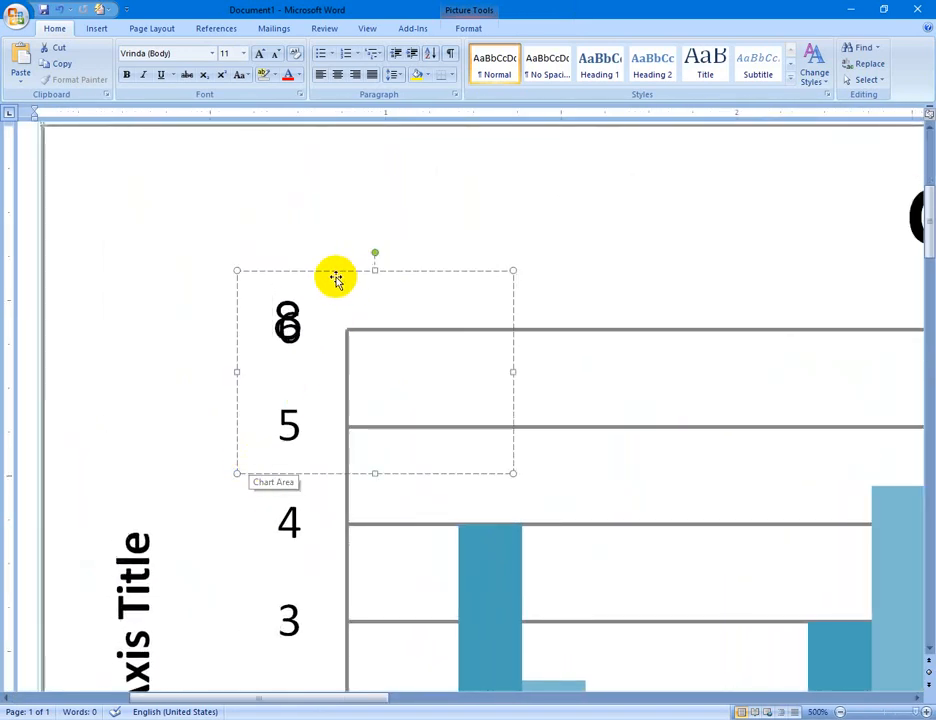
{"action": "left_click", "coordinate": [338, 276]}
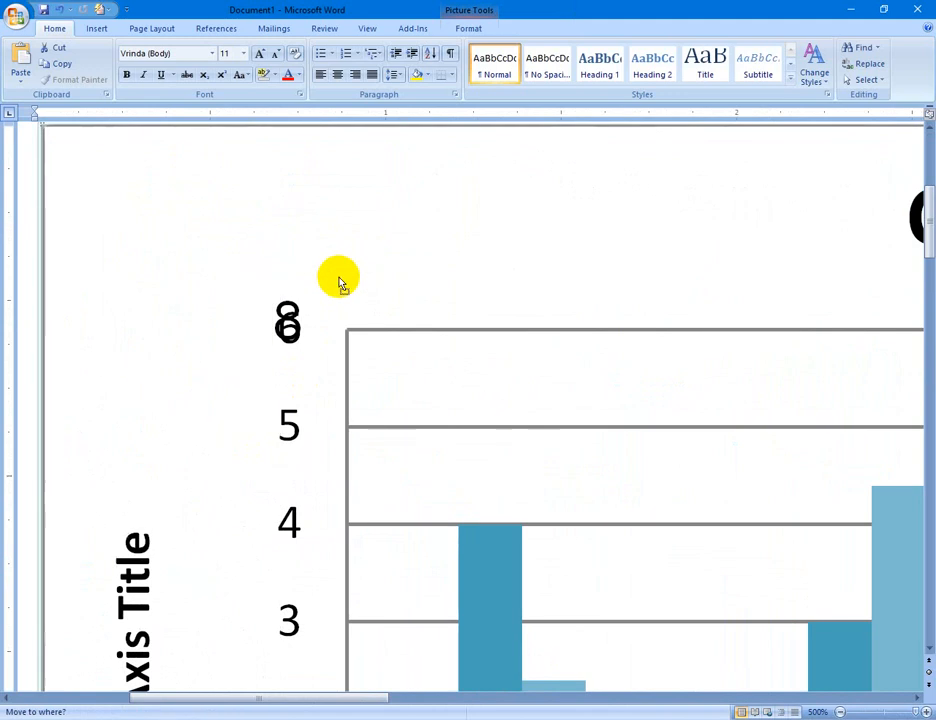
{"action": "left_click", "coordinate": [280, 315]}
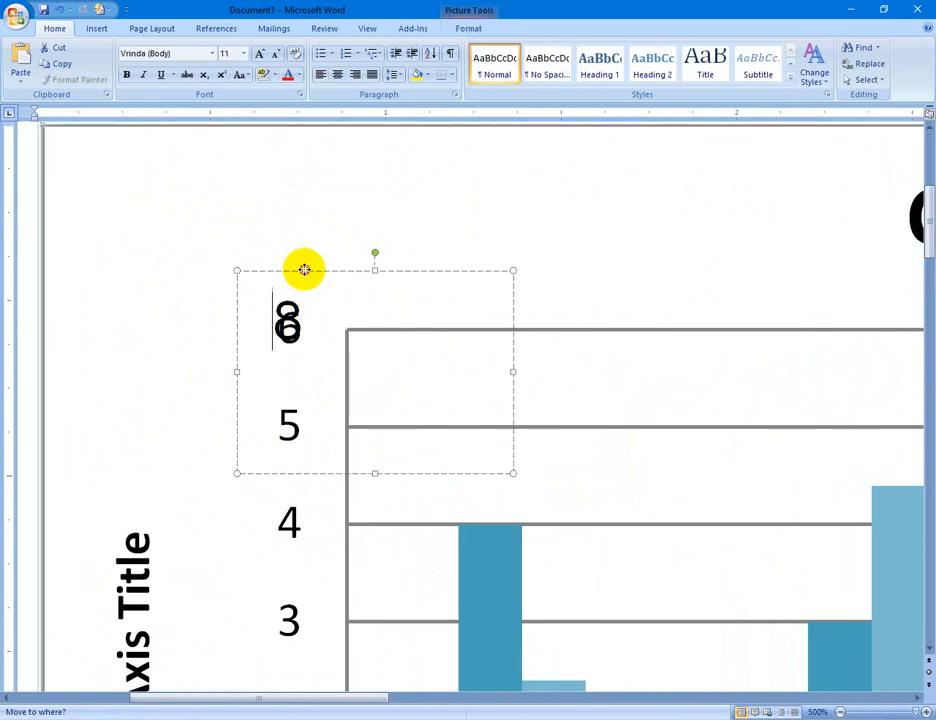
{"action": "left_click_drag", "start_coordinate": [304, 269], "coordinate": [307, 276]}
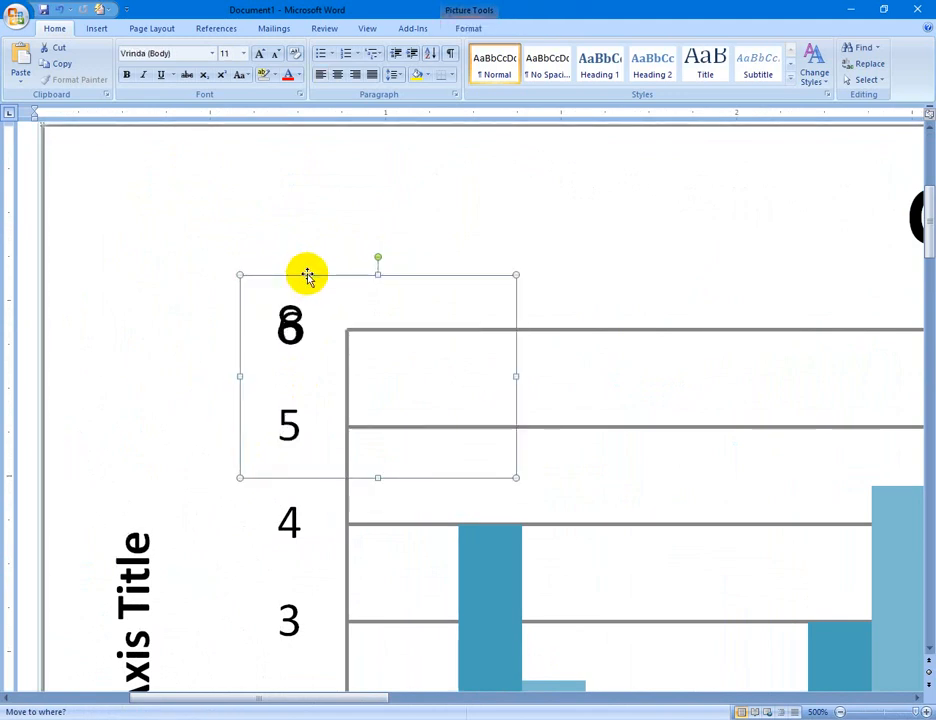
Reduce the font size of the 8 to 10 and nudge its text box slightly down over the axis label.
{"action": "double_click", "coordinate": [285, 324]}
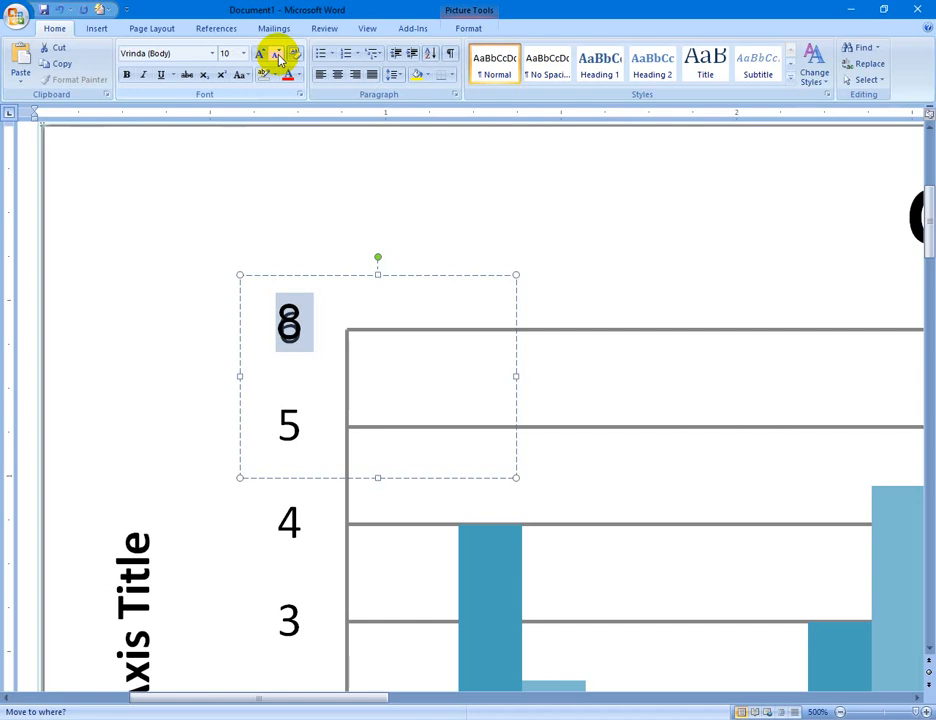
{"action": "left_click", "coordinate": [326, 278]}
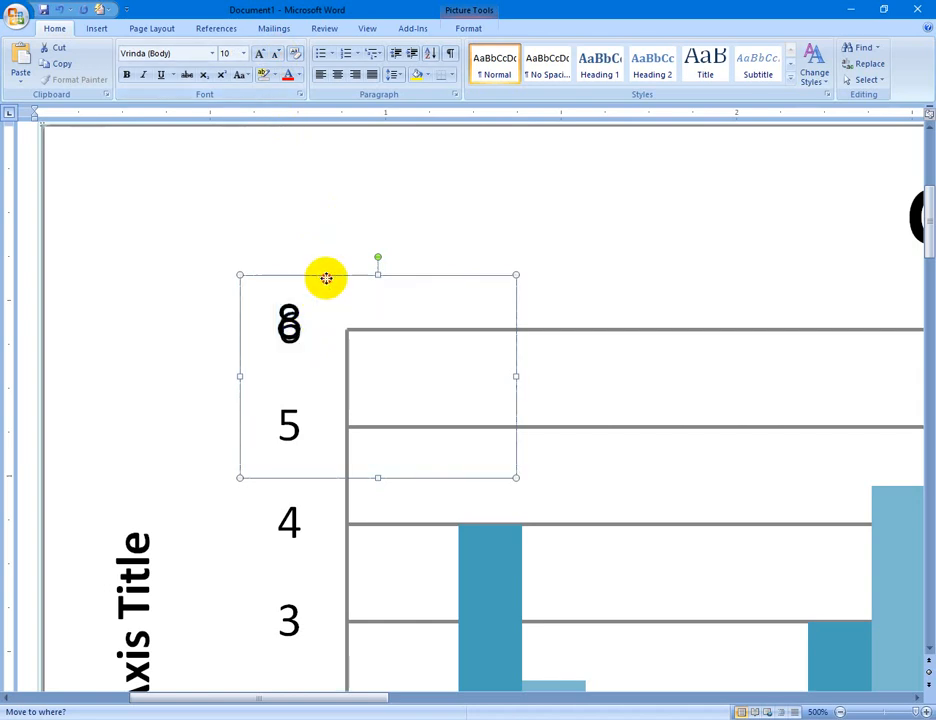
{"action": "left_click_drag", "start_coordinate": [326, 278], "coordinate": [326, 281]}
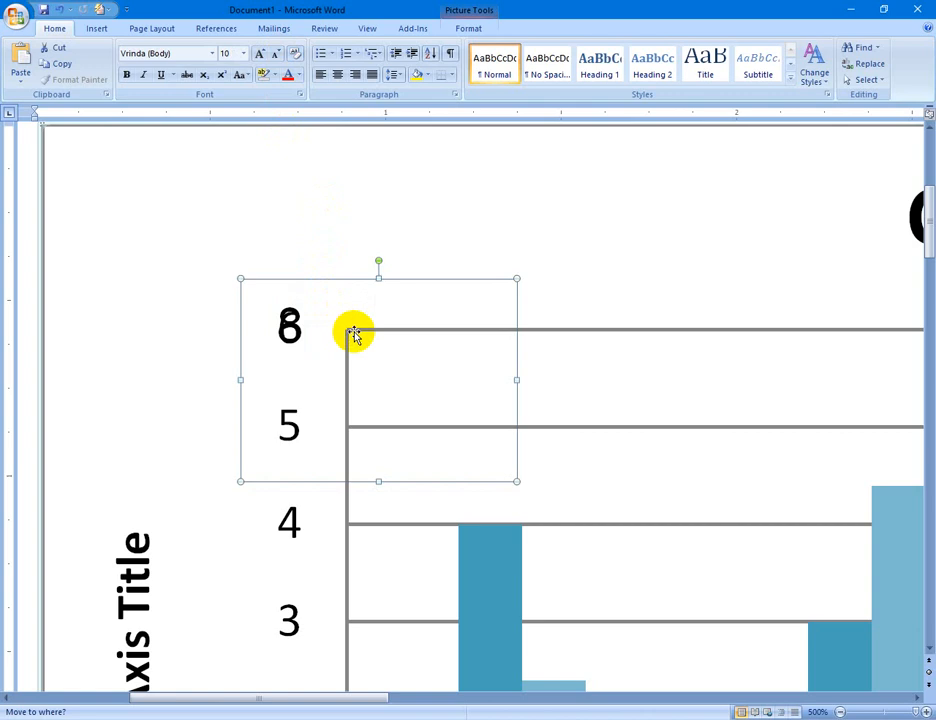
Try the chart without a title and restore the title above the chart.
{"action": "scroll", "coordinate": [354, 333], "scroll_direction": "down", "scroll_amount": 3}
{"action": "scroll", "coordinate": [491, 316], "scroll_direction": "down", "scroll_amount": 10}
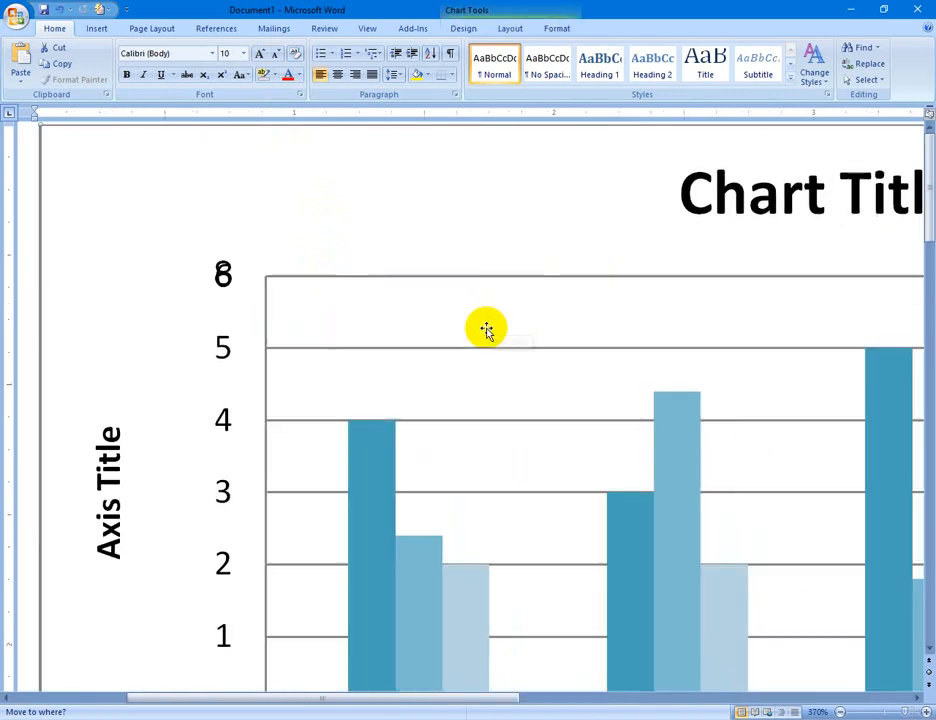
{"action": "scroll", "coordinate": [486, 332], "scroll_direction": "down", "scroll_amount": 10}
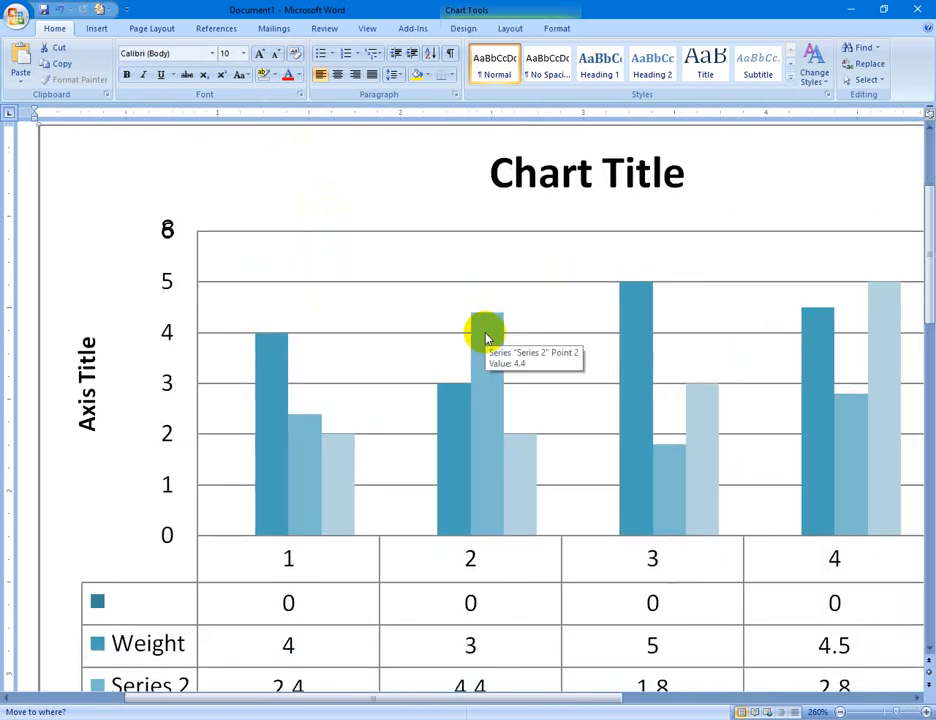
{"action": "scroll", "coordinate": [487, 338], "scroll_direction": "down", "scroll_amount": 6}
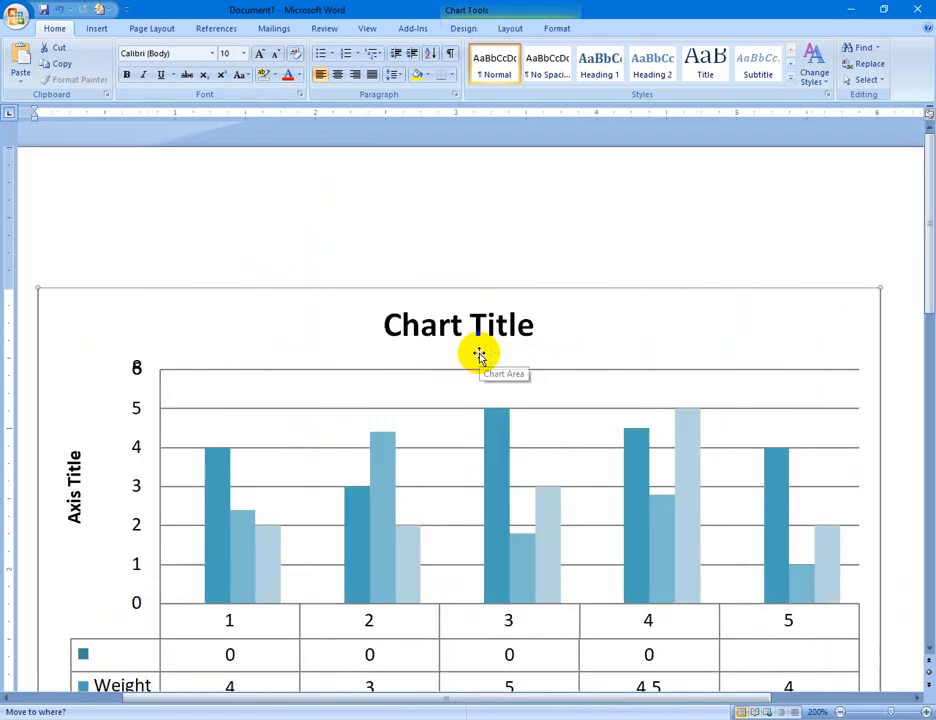
{"action": "scroll", "coordinate": [470, 360], "scroll_direction": "down", "scroll_amount": 7}
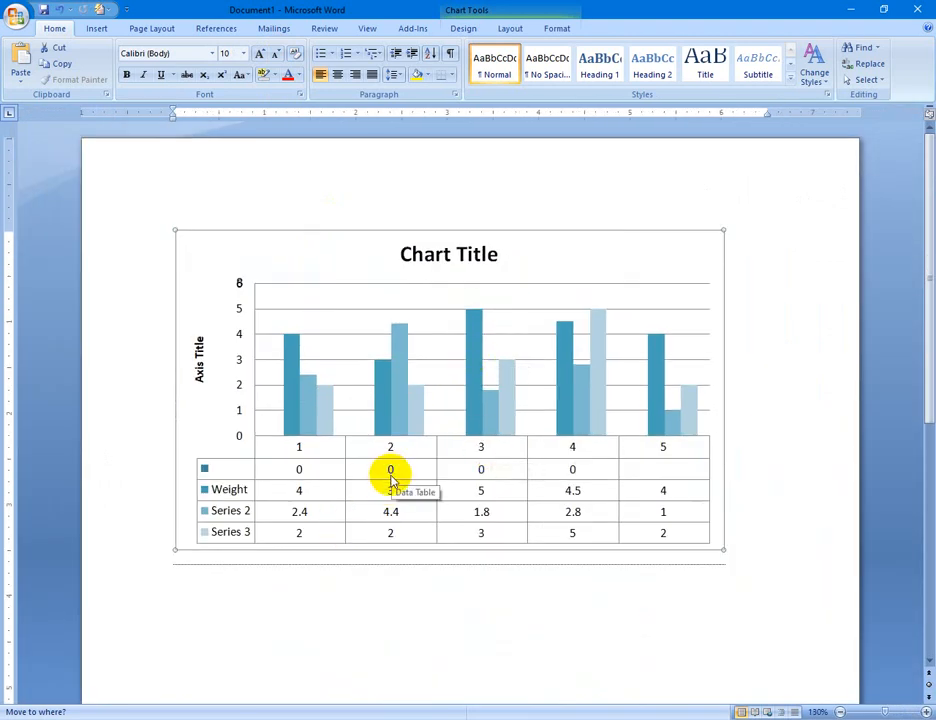
{"action": "left_click", "coordinate": [487, 502]}
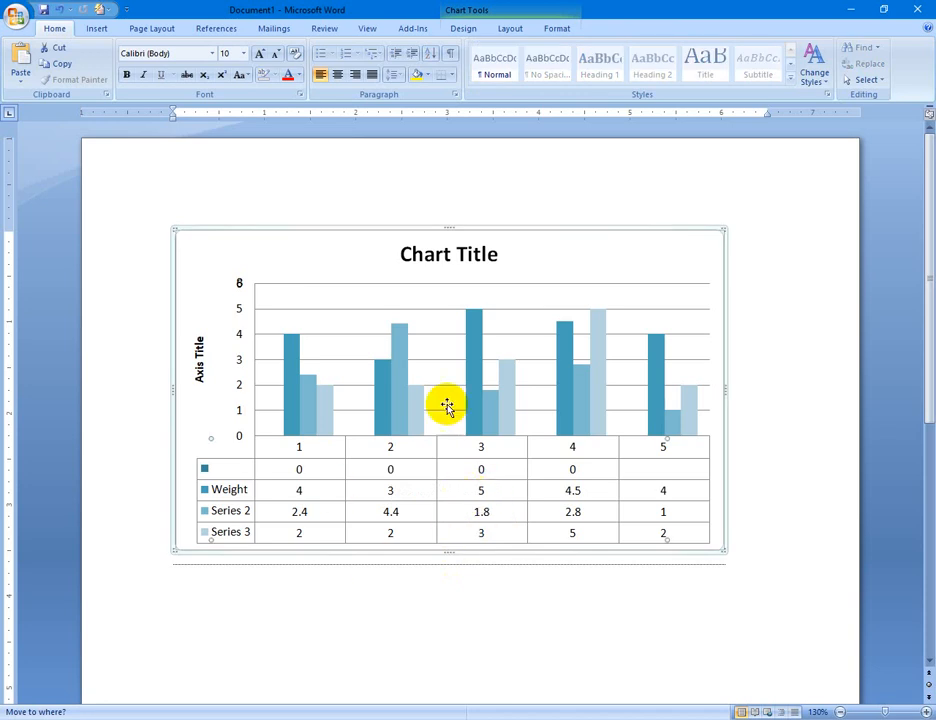
{"action": "left_click", "coordinate": [520, 298]}
{"action": "left_click", "coordinate": [512, 28]}
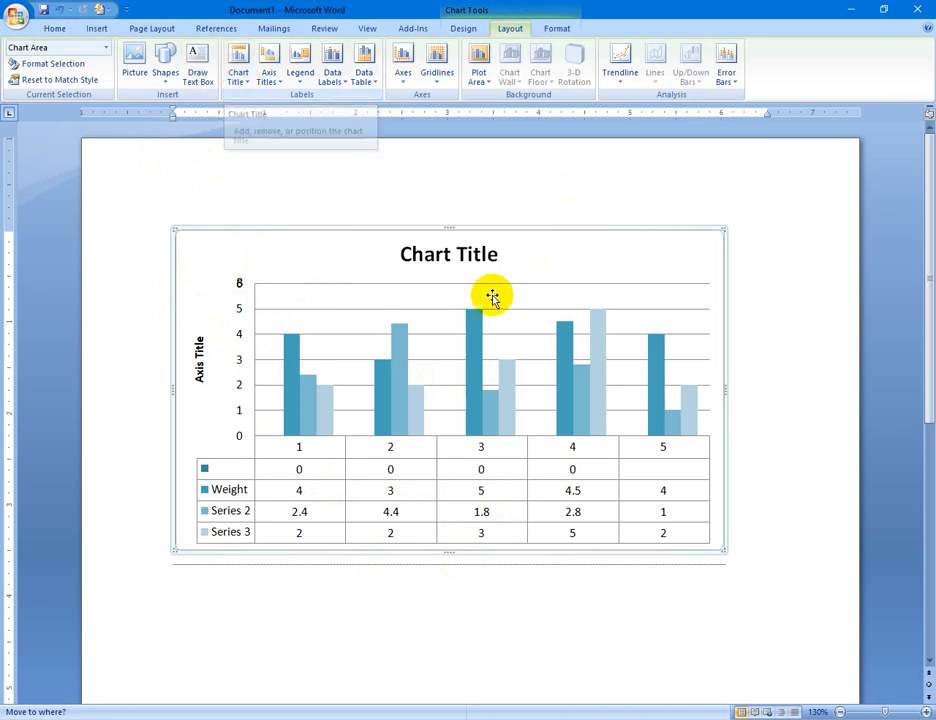
{"action": "left_click", "coordinate": [240, 76]}
{"action": "left_click", "coordinate": [279, 99]}
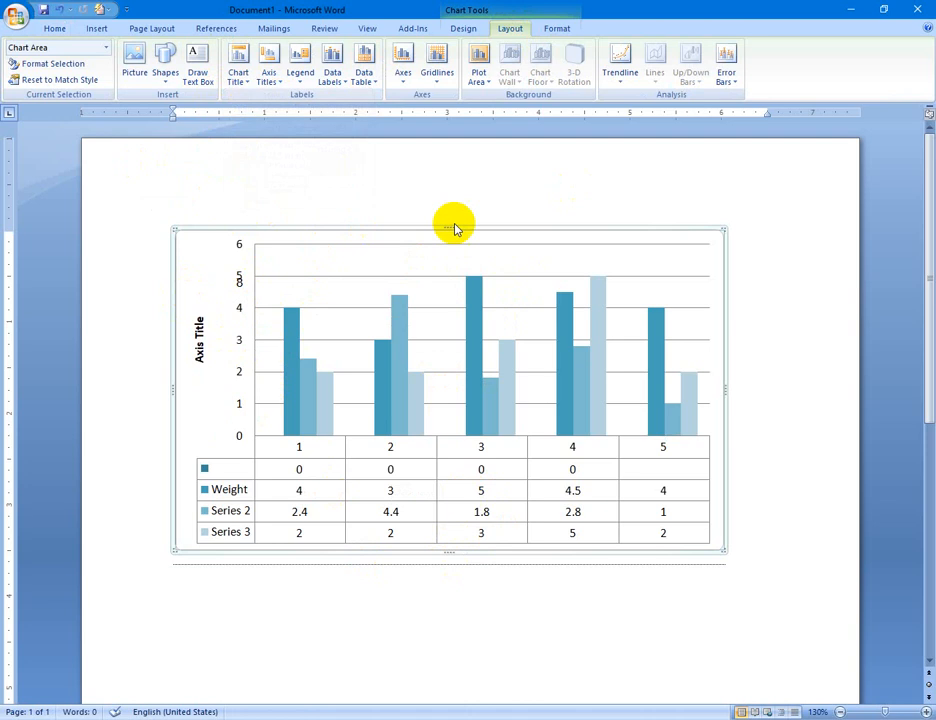
{"action": "left_click", "coordinate": [240, 76]}
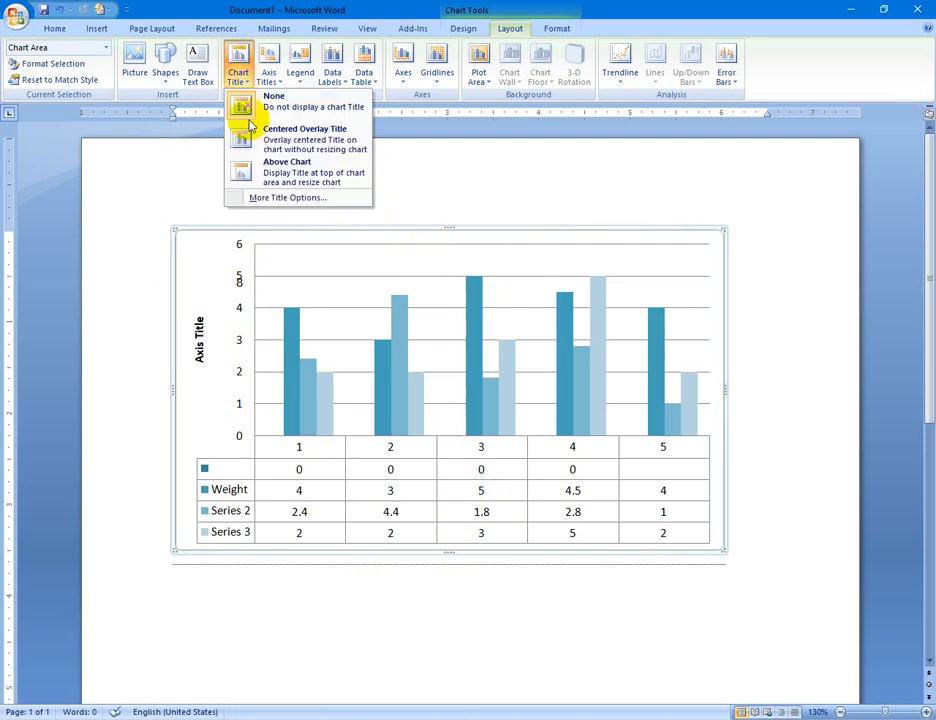
{"action": "left_click", "coordinate": [252, 163]}
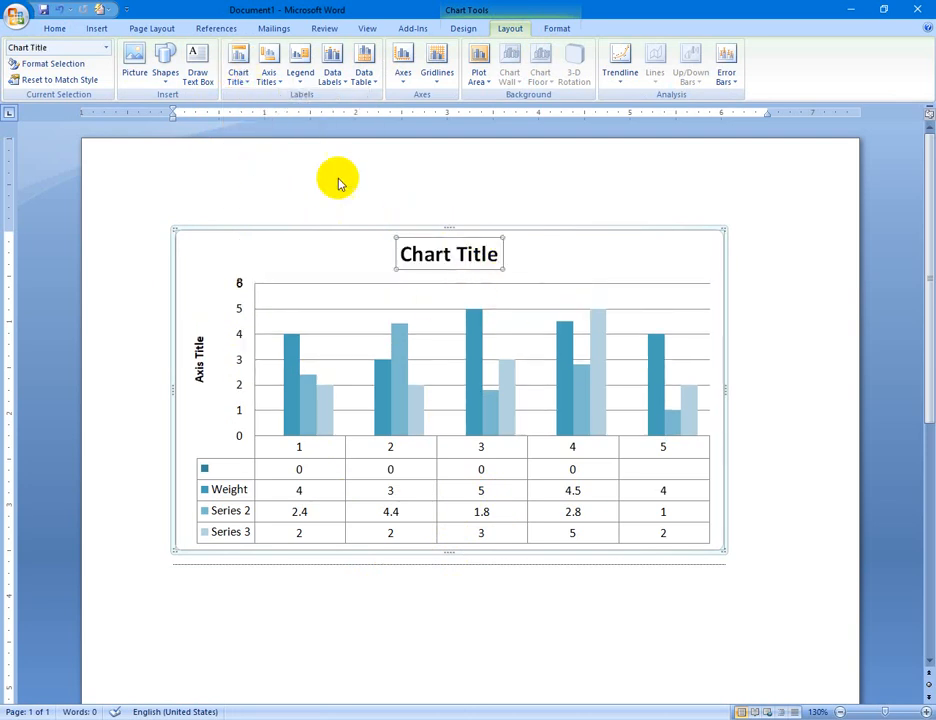
Add a primary horizontal axis title below the chart's axis.
{"action": "left_click", "coordinate": [276, 84]}
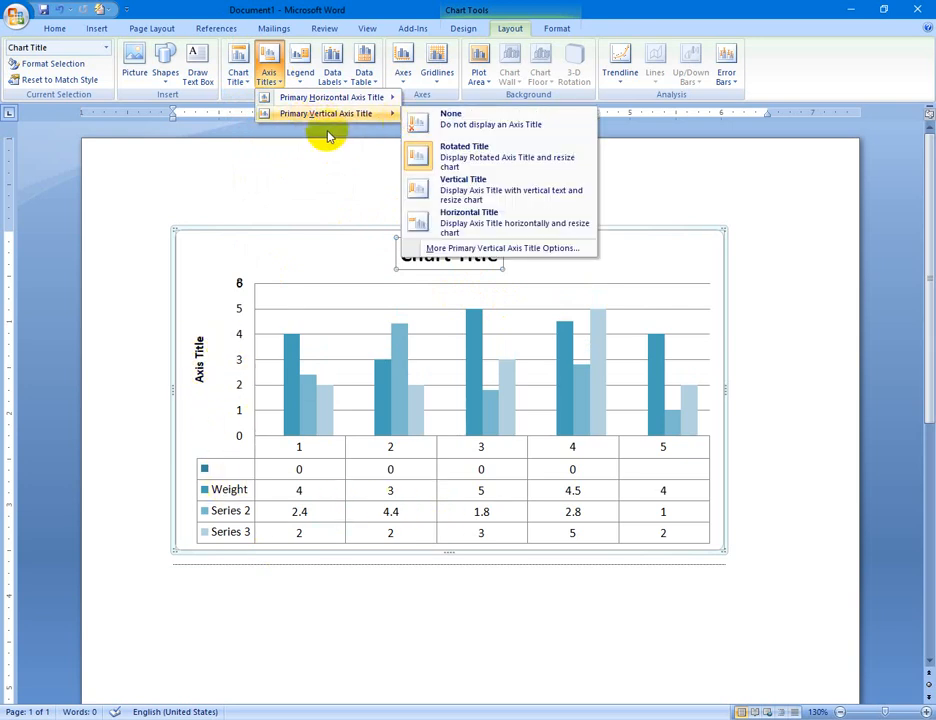
{"action": "mouse_move", "coordinate": [333, 99]}
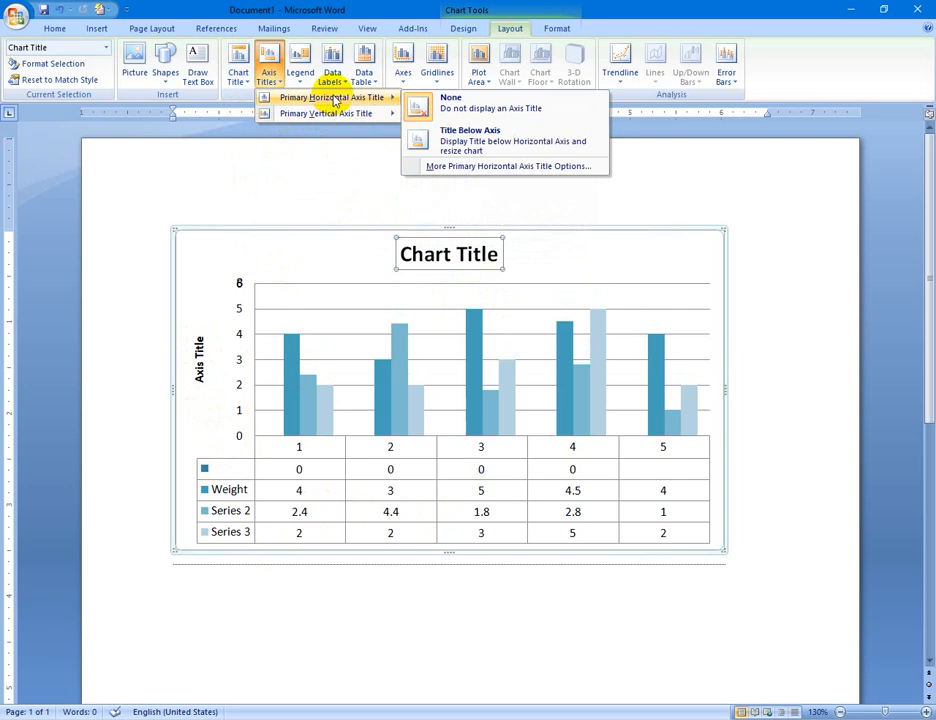
{"action": "left_click", "coordinate": [430, 136]}
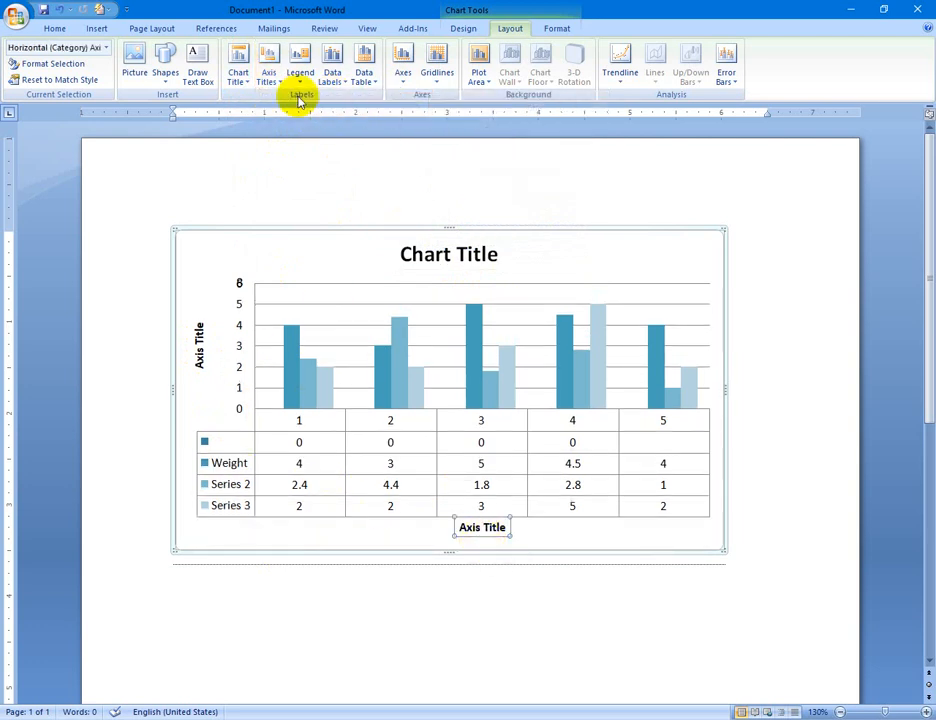
Remove the primary vertical axis title from the chart.
{"action": "left_click", "coordinate": [268, 72]}
{"action": "mouse_move", "coordinate": [320, 113]}
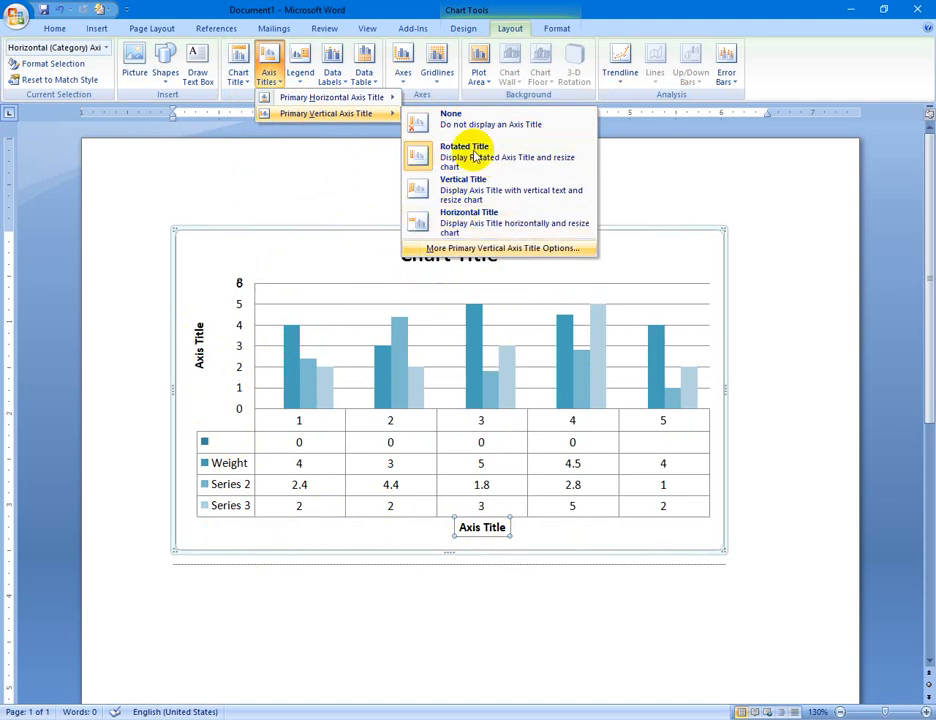
{"action": "left_click", "coordinate": [470, 121]}
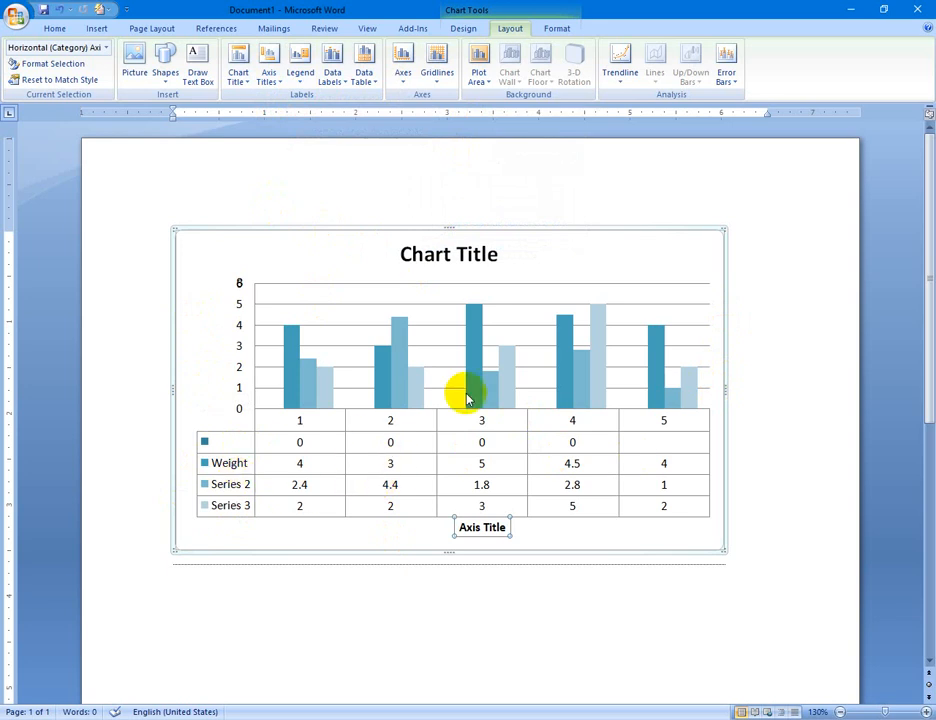
Show the chart's legend at the right of the plot, aligned right.
{"action": "left_click", "coordinate": [305, 82]}
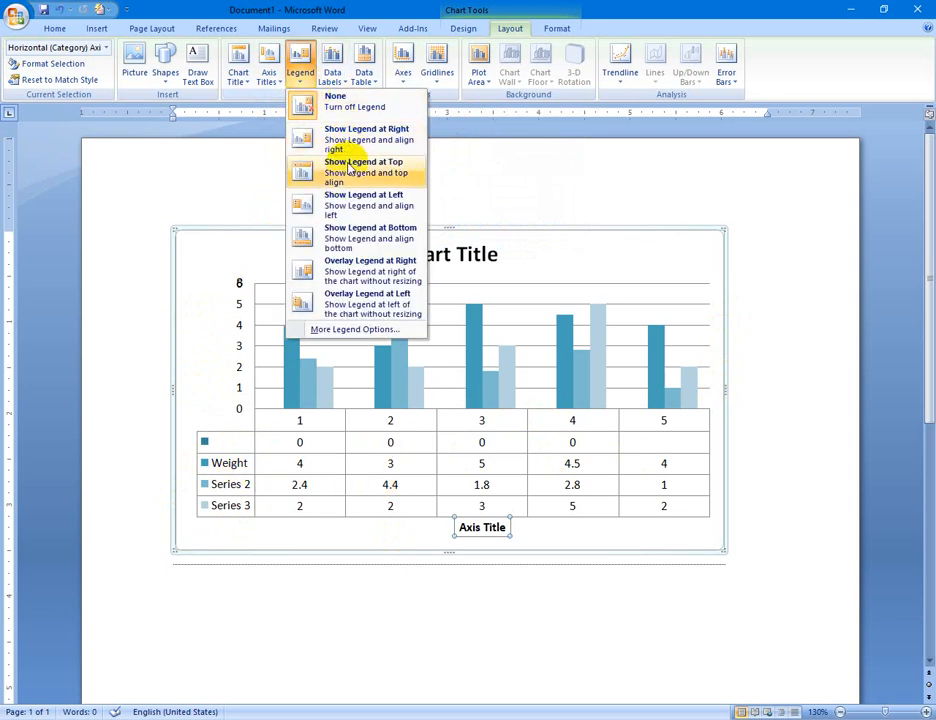
{"action": "left_click", "coordinate": [357, 141]}
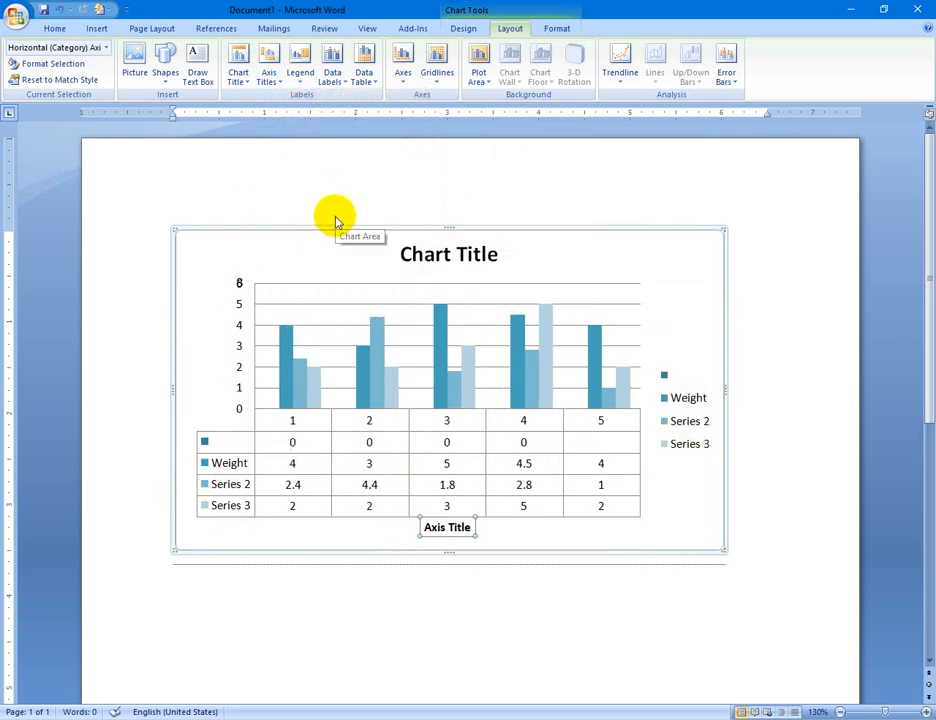
{"action": "left_click", "coordinate": [240, 78]}
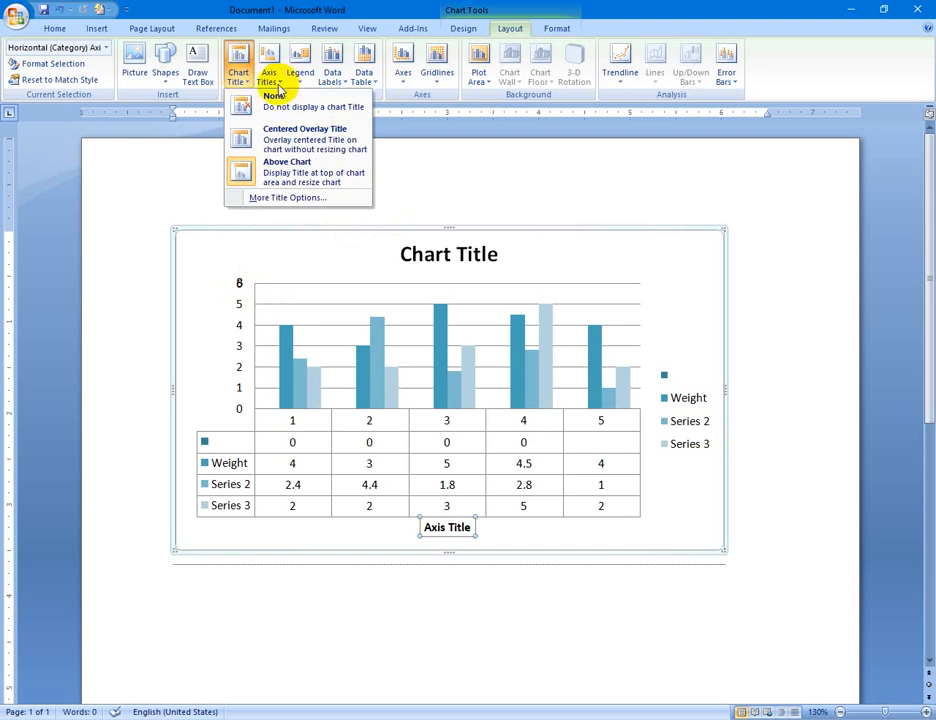
{"action": "left_click", "coordinate": [272, 86]}
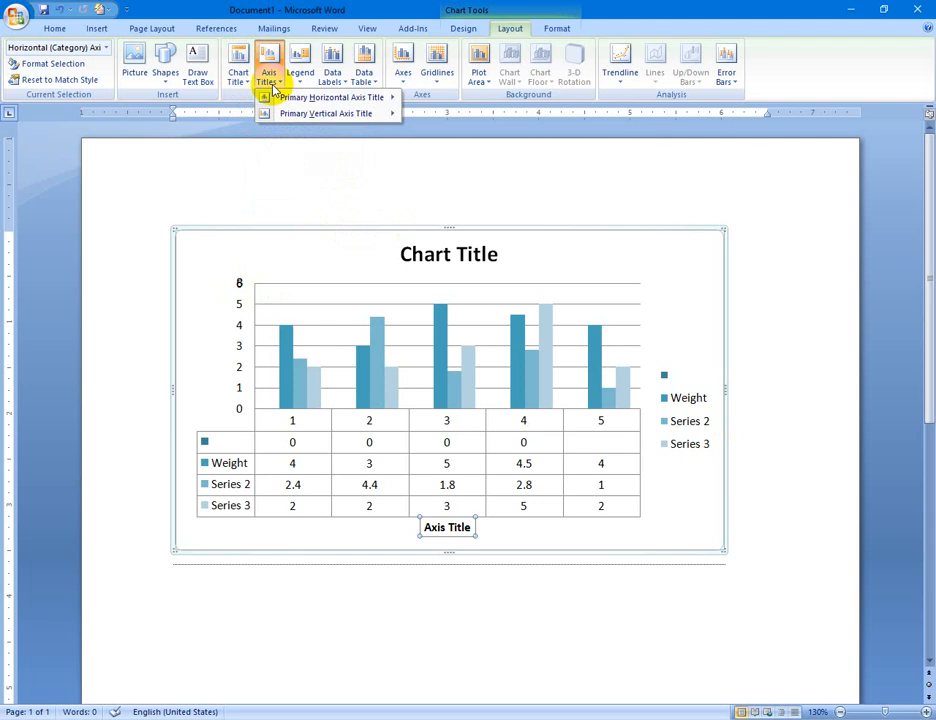
{"action": "left_click", "coordinate": [300, 82]}
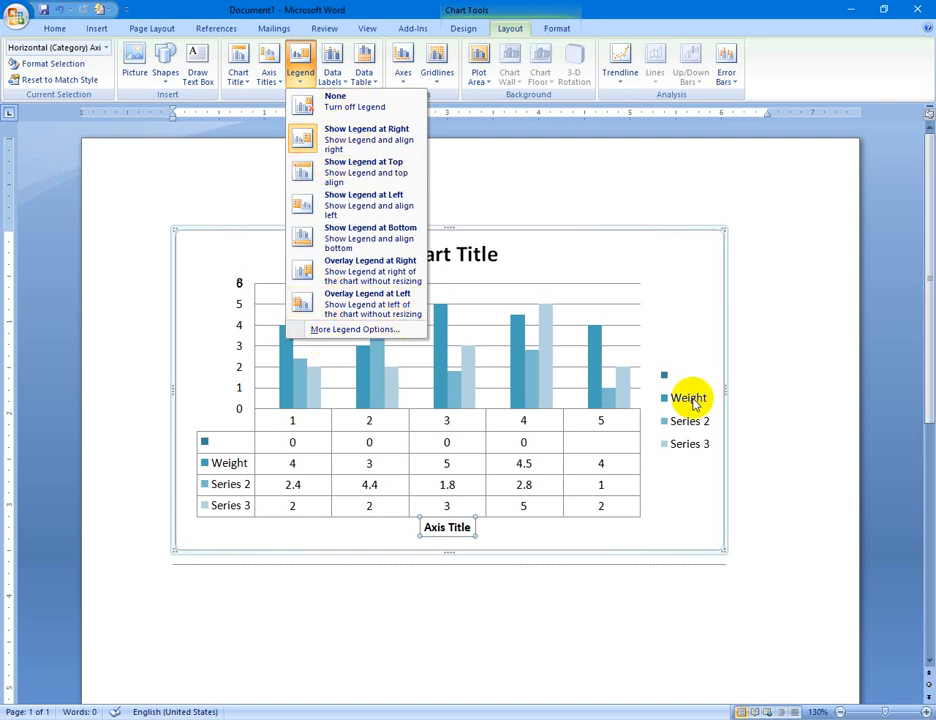
{"action": "left_click", "coordinate": [694, 454]}
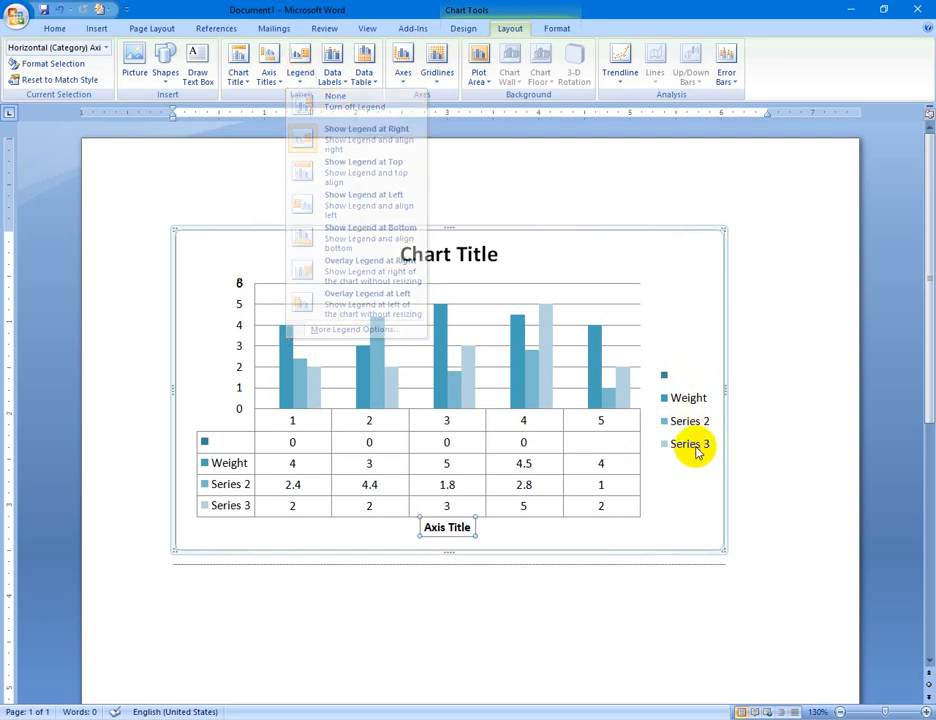
Open the chart's data sheet in Excel, inspect the Weight, Series 2 and Series 3 columns, and return to the Word document.
{"action": "left_click", "coordinate": [463, 28]}
{"action": "left_click", "coordinate": [198, 70]}
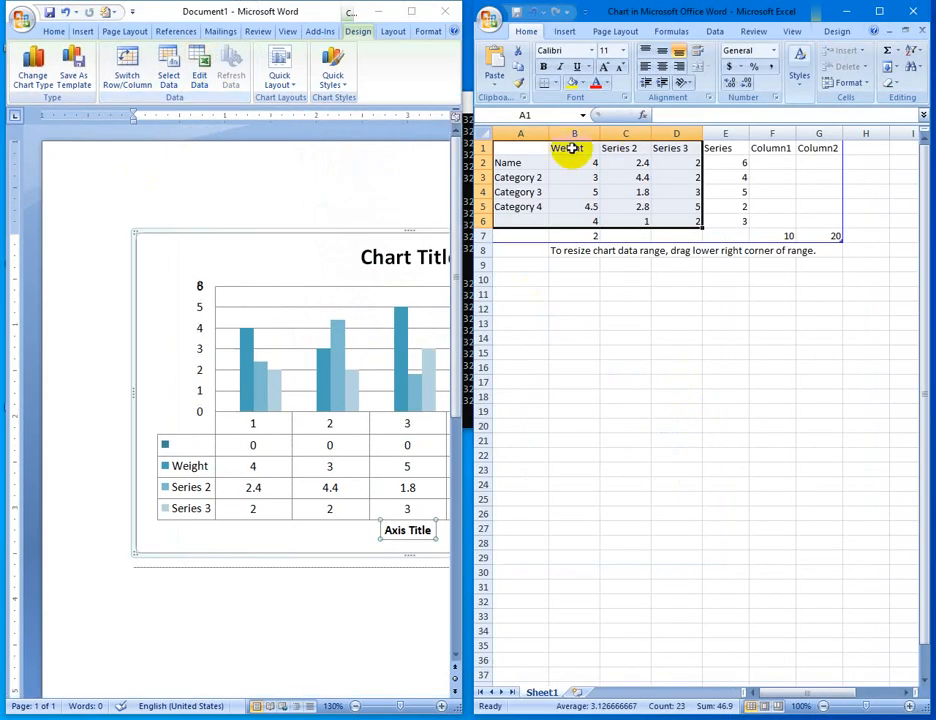
{"action": "left_click", "coordinate": [621, 132]}
{"action": "left_click", "coordinate": [570, 132]}
{"action": "left_click", "coordinate": [680, 132]}
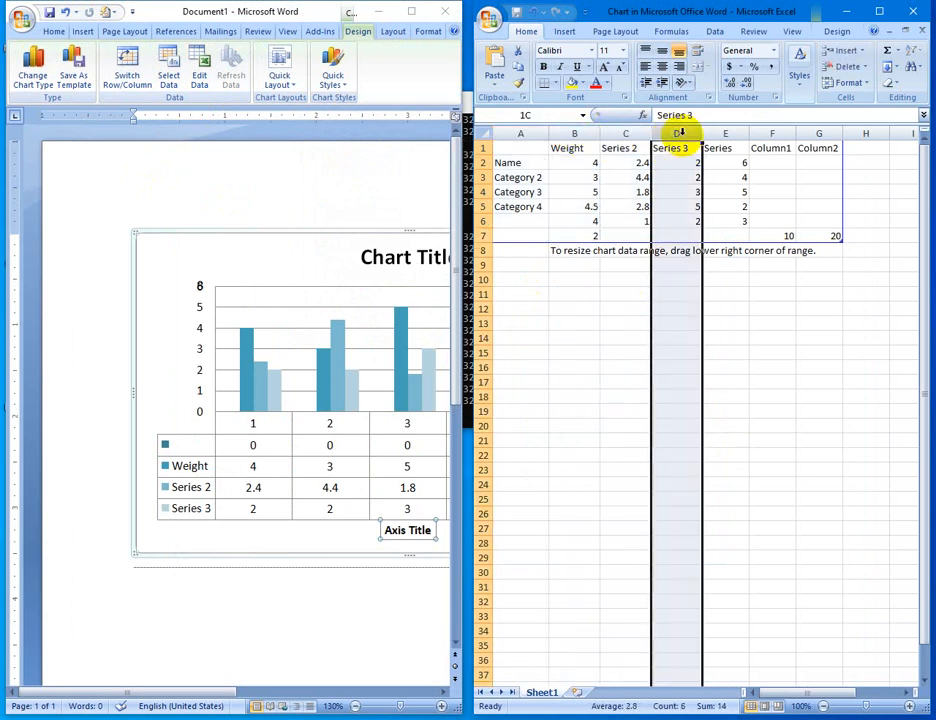
{"action": "left_click", "coordinate": [638, 133]}
{"action": "left_click", "coordinate": [409, 11]}
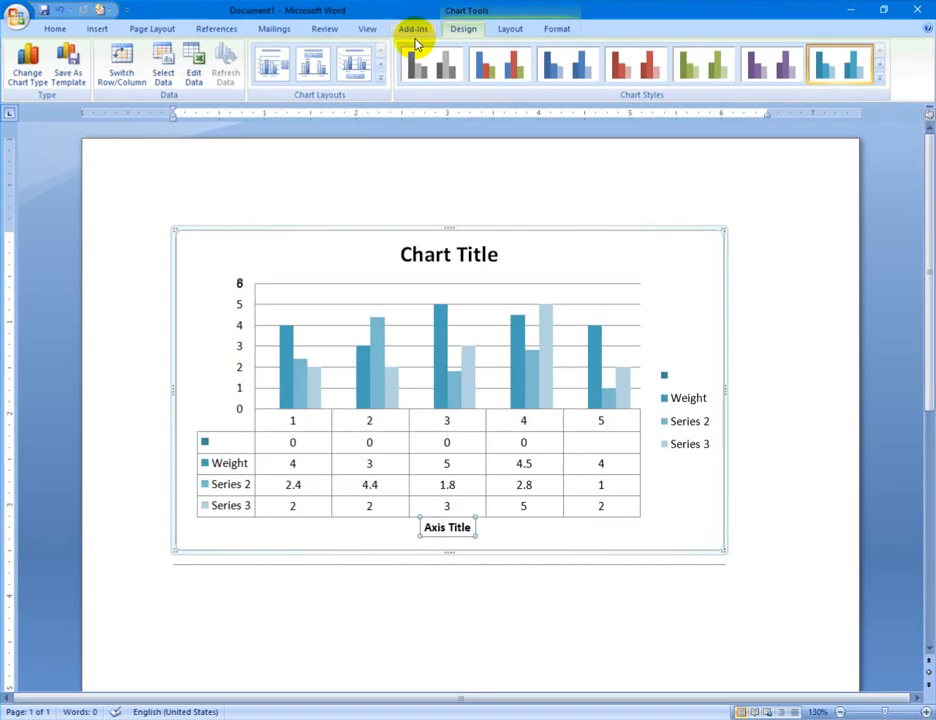
Add data labels centered on the Series 2 columns.
{"action": "left_click", "coordinate": [509, 27]}
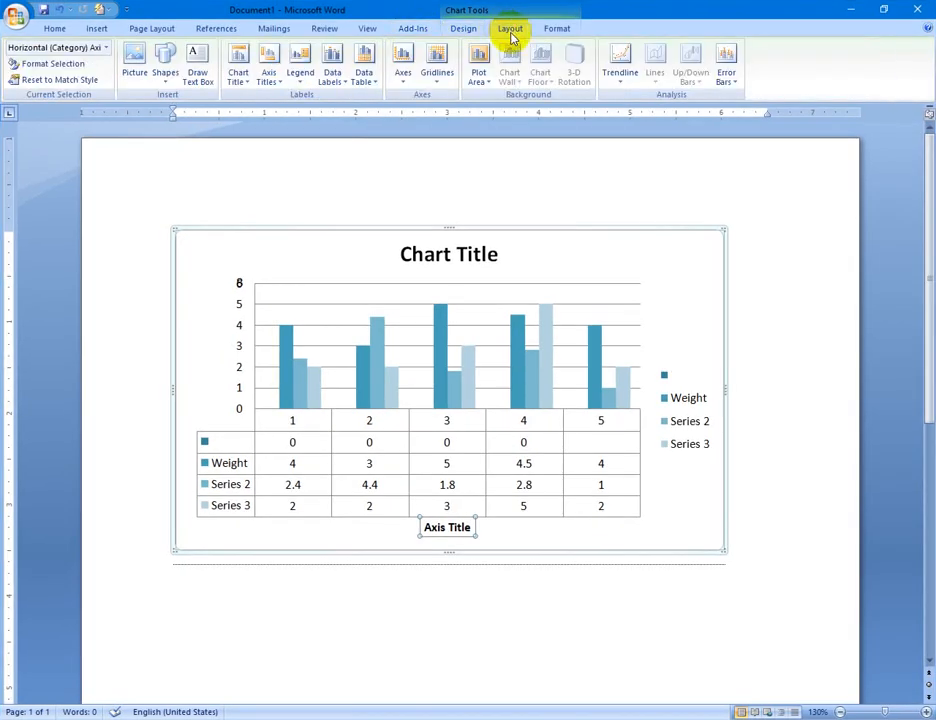
{"action": "left_click", "coordinate": [450, 392]}
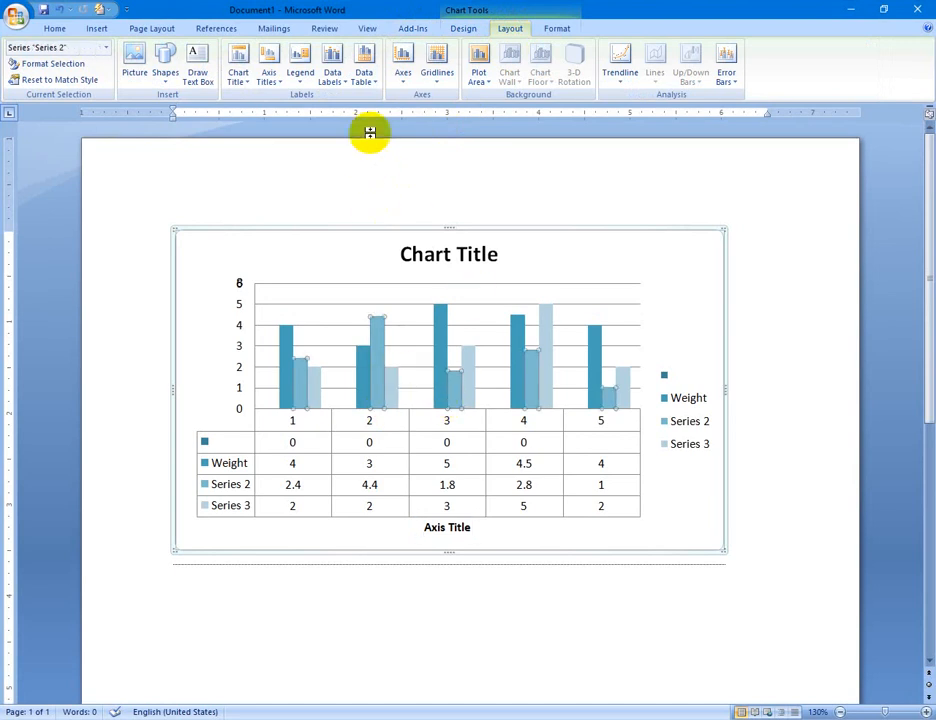
{"action": "left_click", "coordinate": [344, 83]}
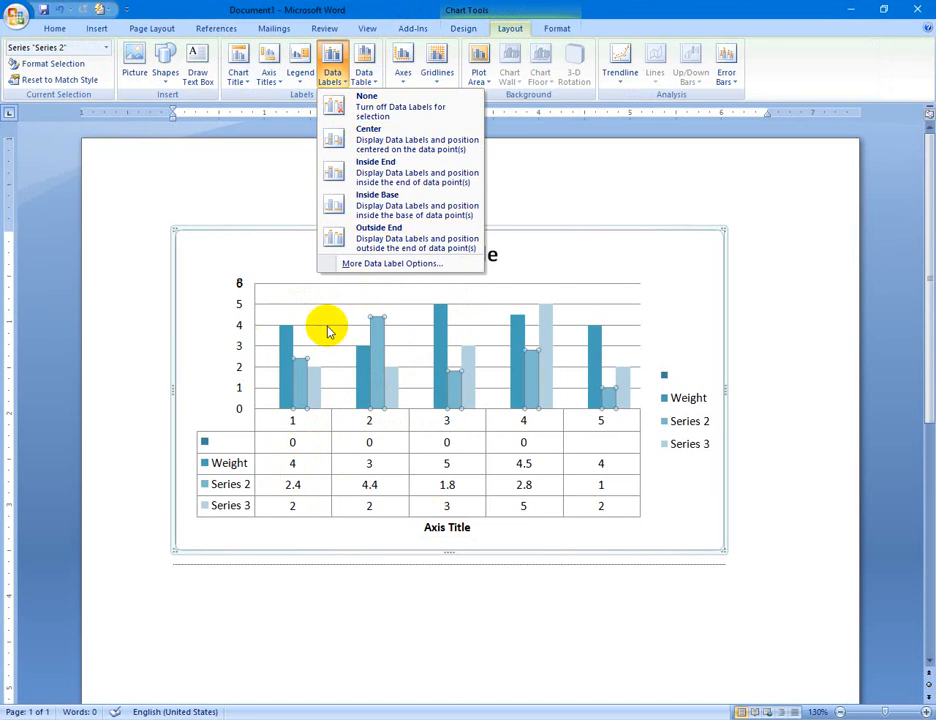
{"action": "left_click", "coordinate": [394, 141]}
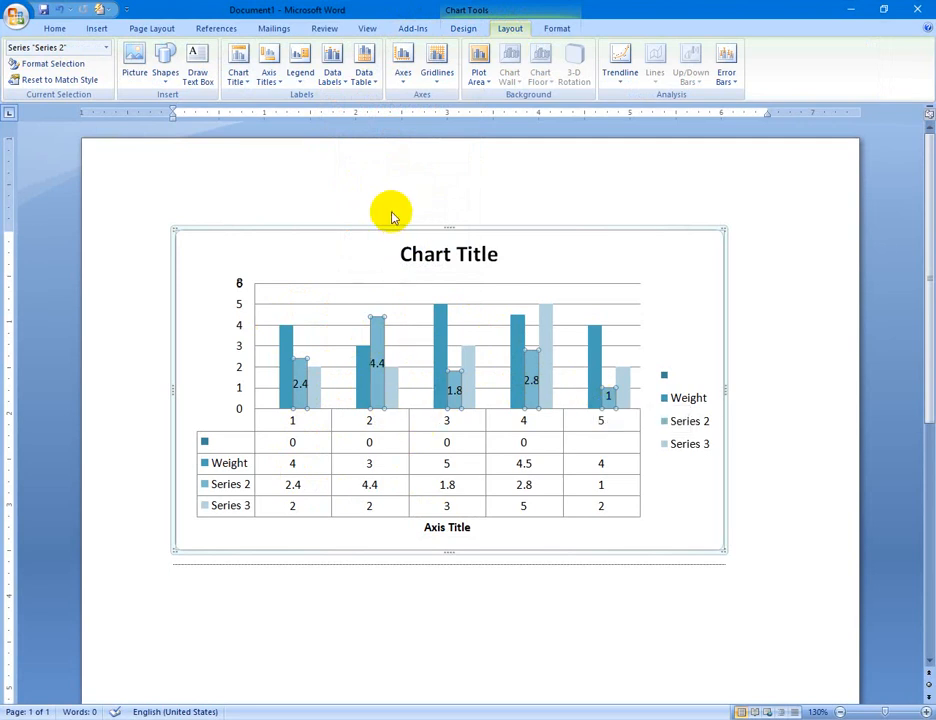
Try the data table without legend keys and the chart without a data table, and restore the table with legend keys.
{"action": "left_click", "coordinate": [373, 85]}
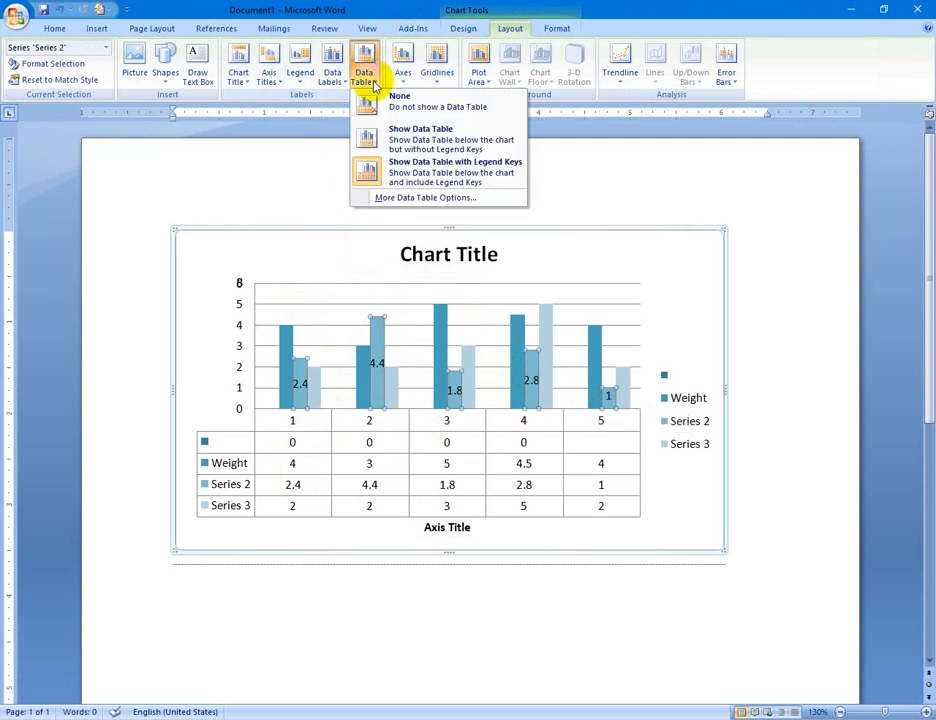
{"action": "left_click", "coordinate": [380, 137]}
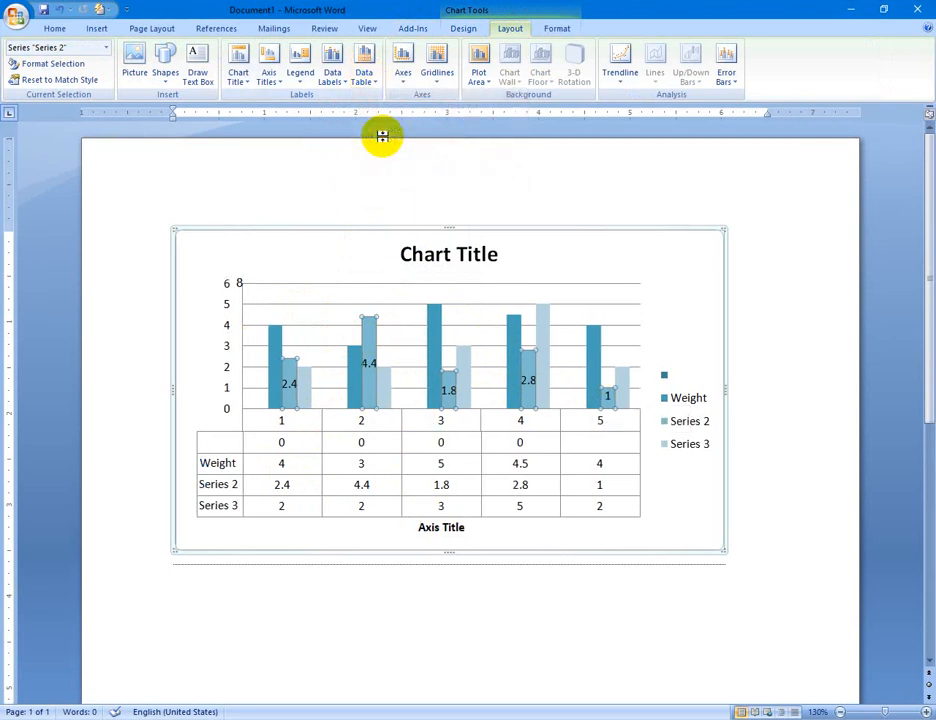
{"action": "left_click", "coordinate": [364, 70]}
{"action": "left_click", "coordinate": [371, 106]}
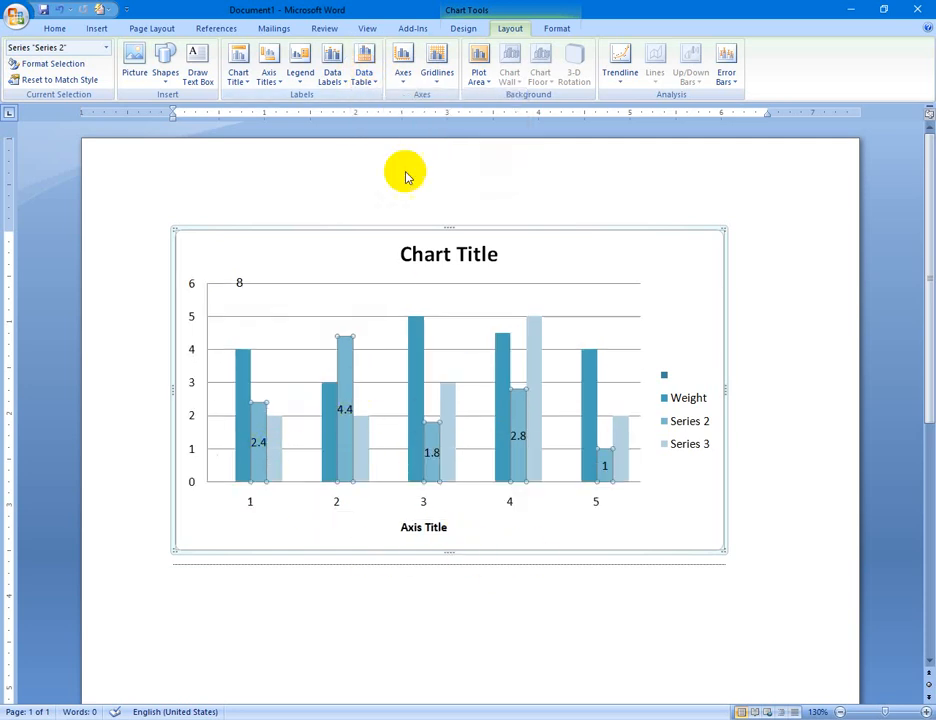
{"action": "left_click", "coordinate": [375, 82]}
{"action": "left_click", "coordinate": [398, 184]}
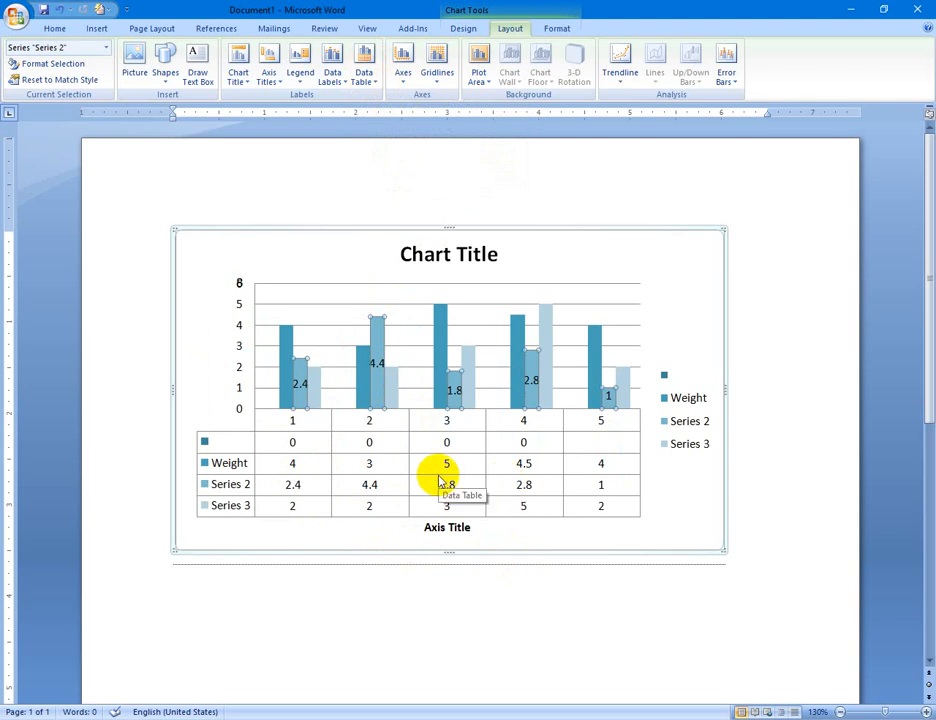
Display minor primary horizontal gridlines on the chart.
{"action": "left_click", "coordinate": [404, 80]}
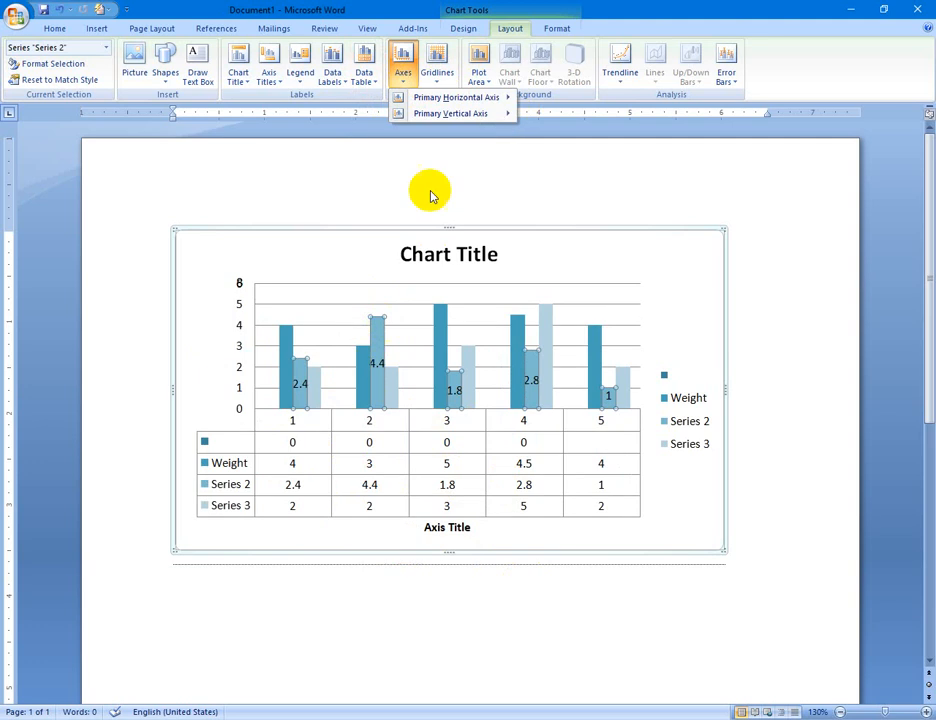
{"action": "left_click", "coordinate": [438, 78]}
{"action": "mouse_move", "coordinate": [450, 102]}
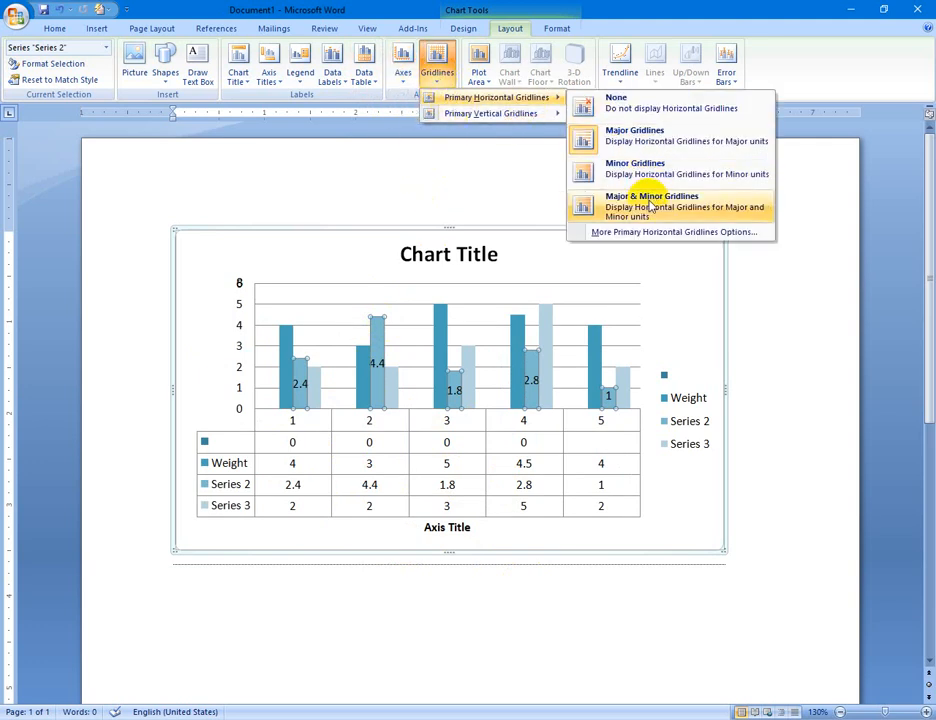
{"action": "left_click", "coordinate": [652, 177]}
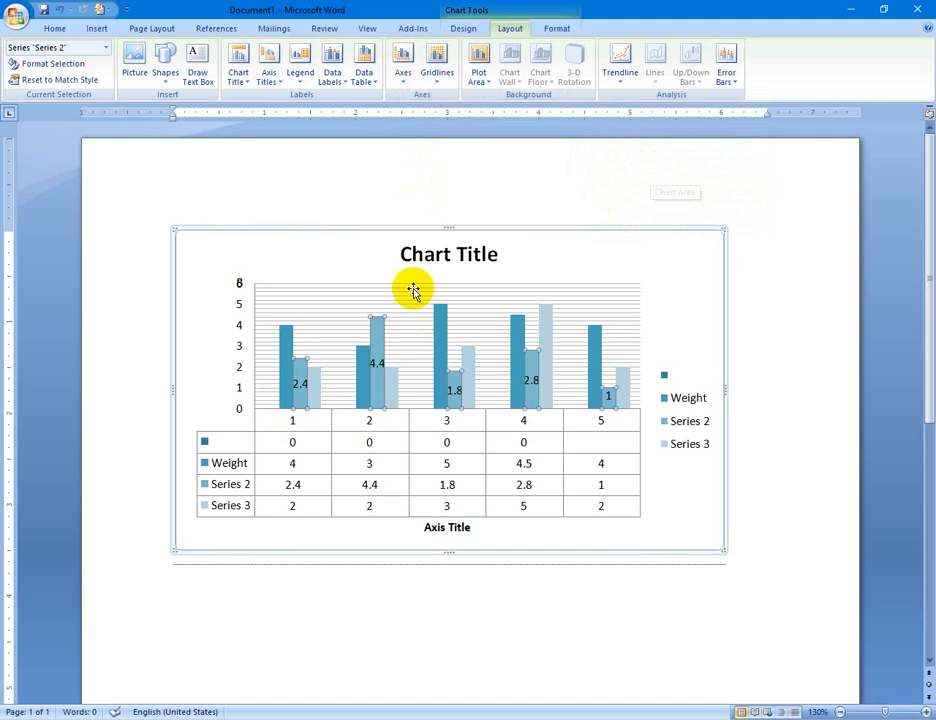
Display major primary vertical gridlines on the chart.
{"action": "left_click", "coordinate": [479, 80]}
{"action": "left_click", "coordinate": [440, 78]}
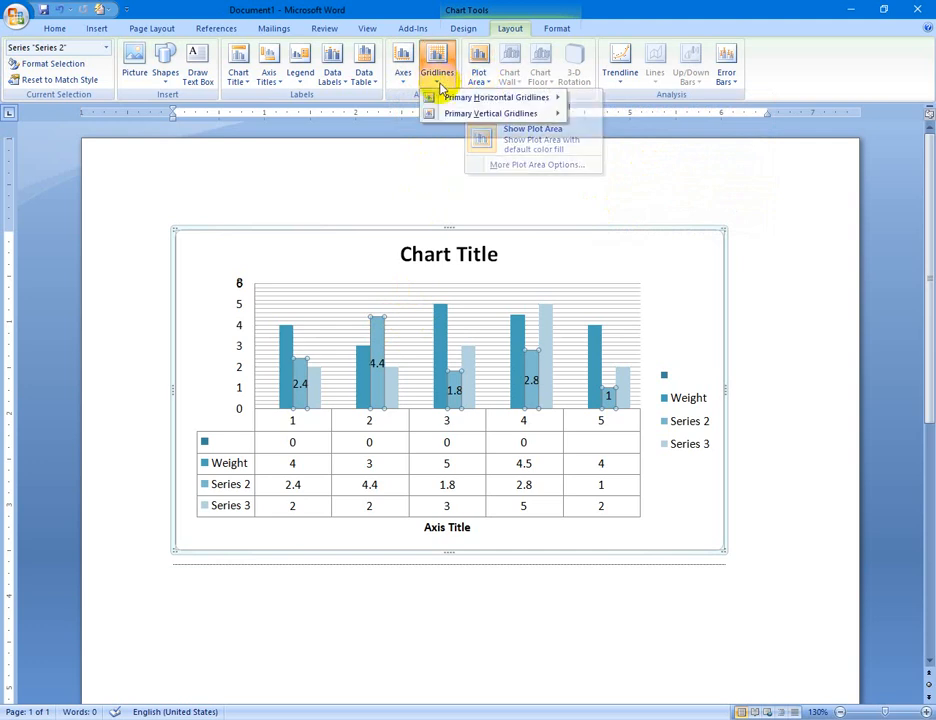
{"action": "mouse_move", "coordinate": [450, 113]}
{"action": "left_click", "coordinate": [643, 170]}
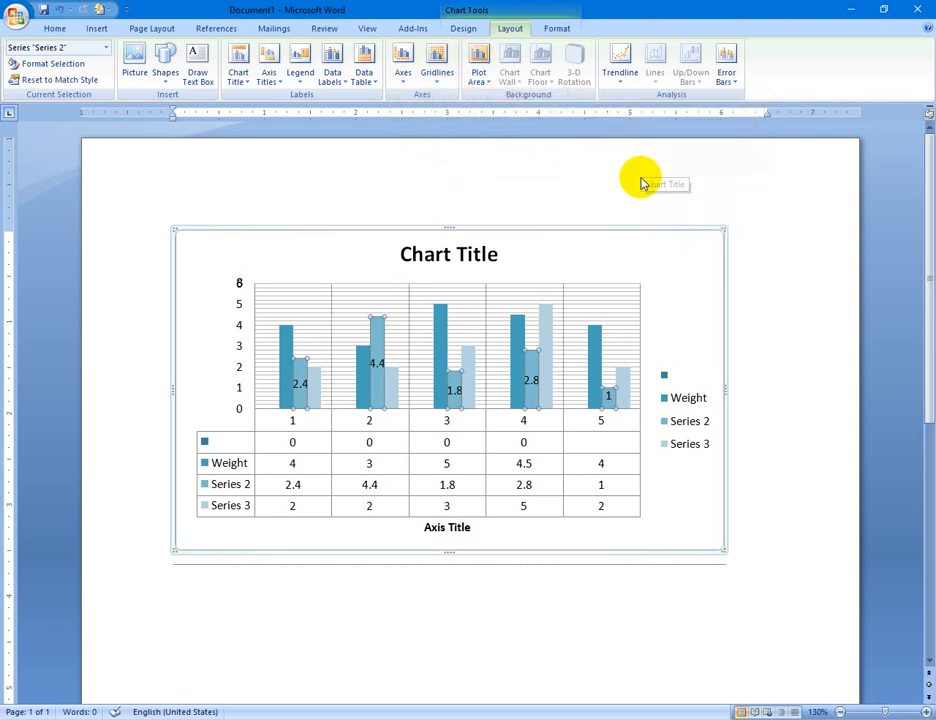
{"action": "scroll", "coordinate": [445, 368], "scroll_direction": "down", "scroll_amount": 3}
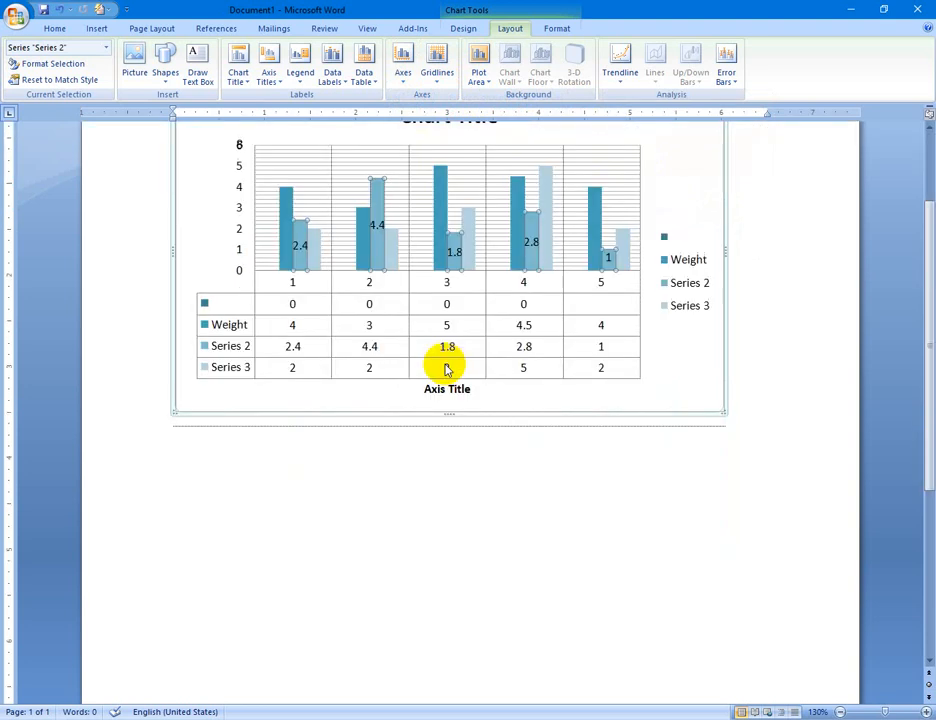
{"action": "scroll", "coordinate": [450, 379], "scroll_direction": "up", "scroll_amount": 3}
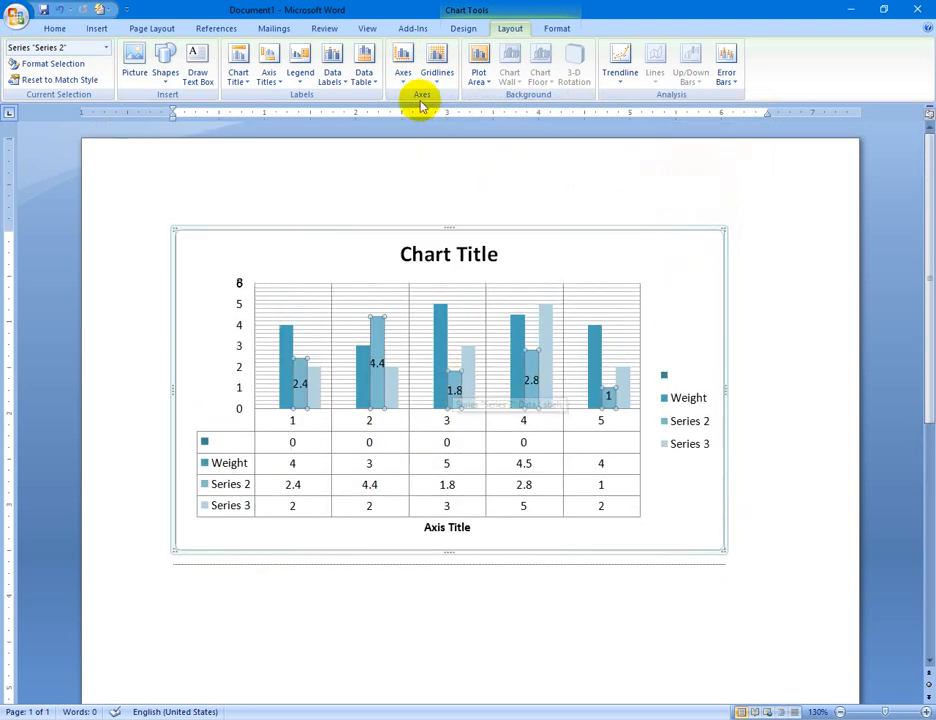
Try clearing the plot area fill and restore the plot area with its default color fill.
{"action": "left_click", "coordinate": [488, 78]}
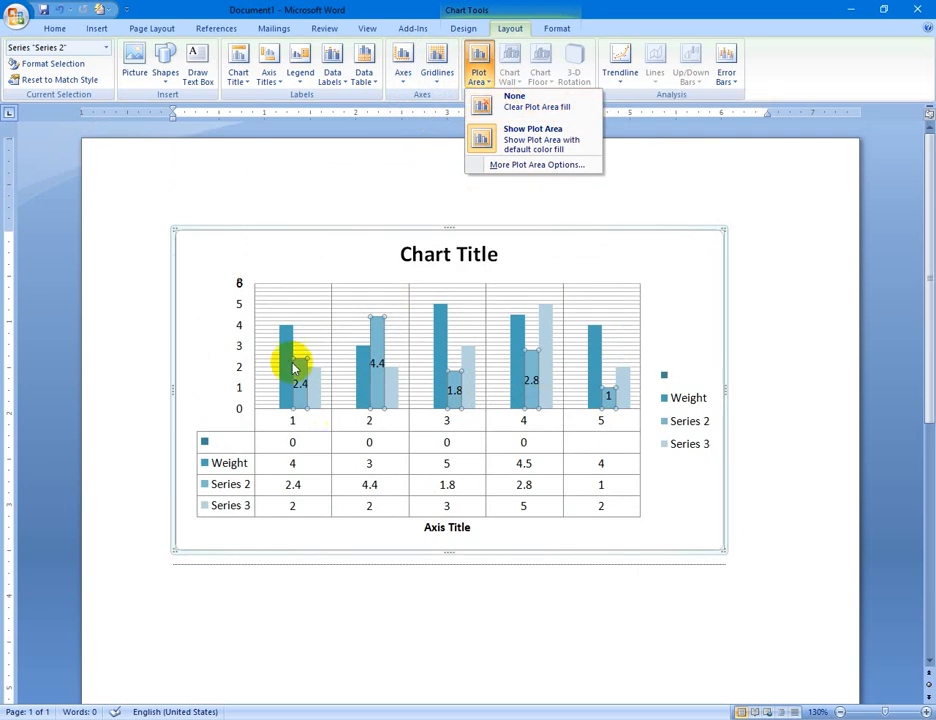
{"action": "left_click", "coordinate": [535, 111]}
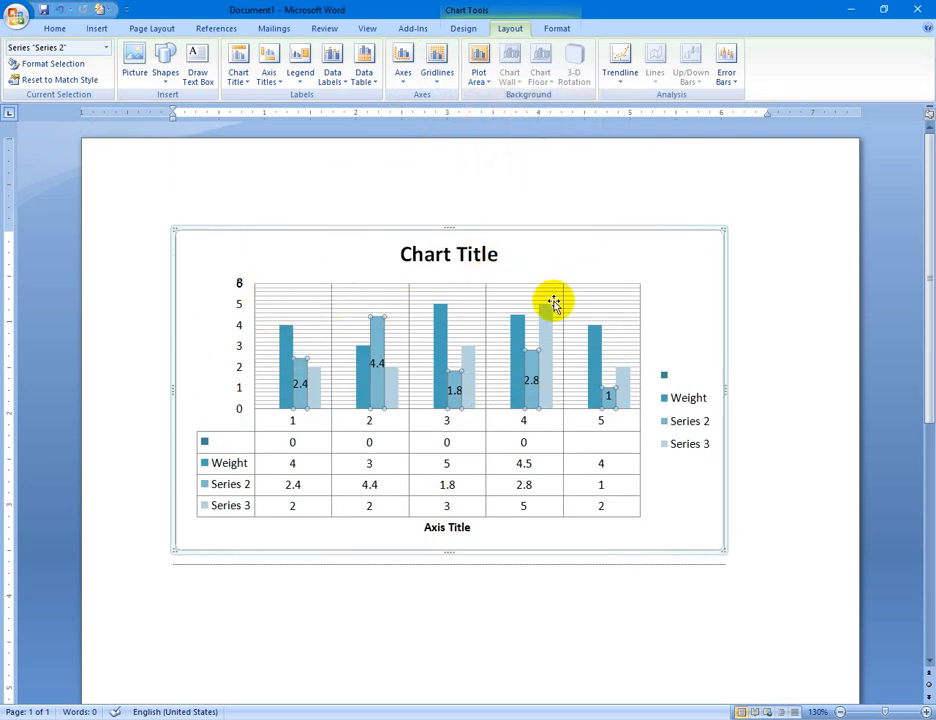
{"action": "scroll", "coordinate": [557, 314], "scroll_direction": "up", "scroll_amount": 8}
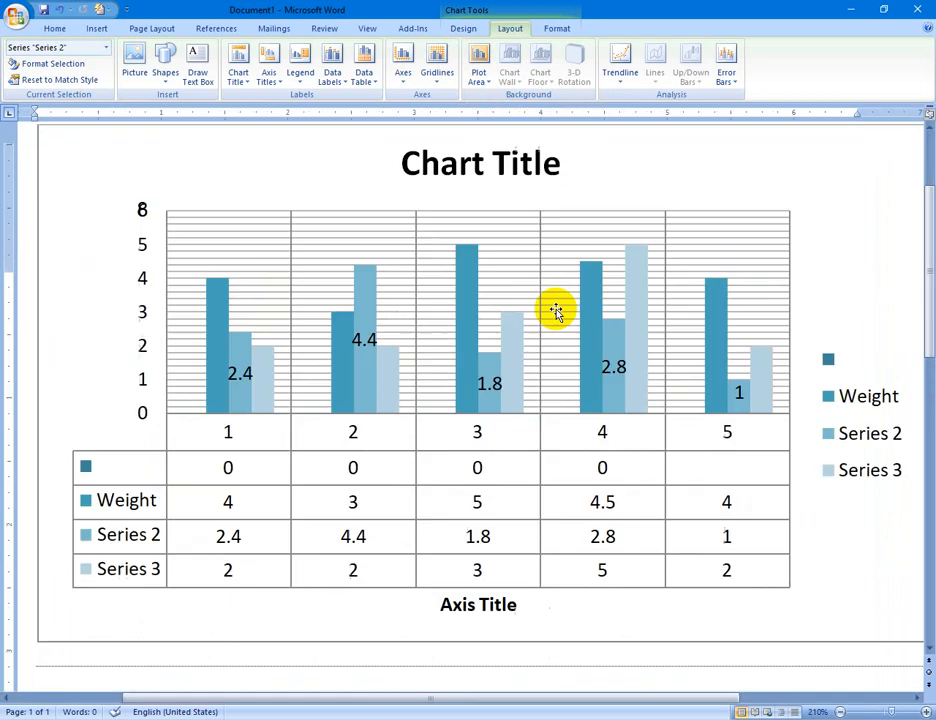
{"action": "left_click", "coordinate": [481, 84]}
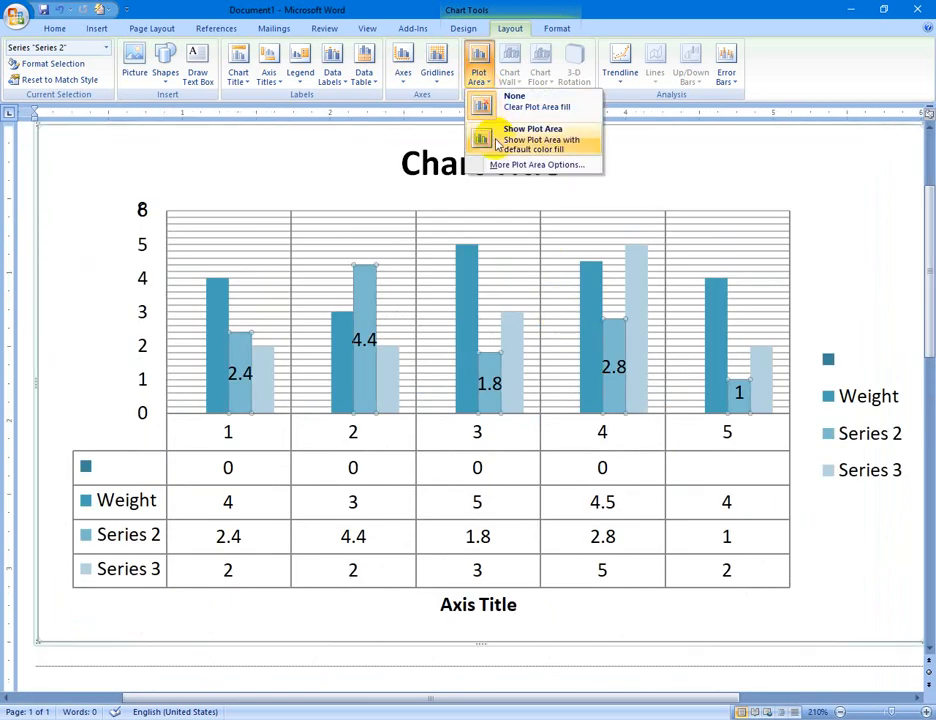
{"action": "left_click", "coordinate": [494, 140]}
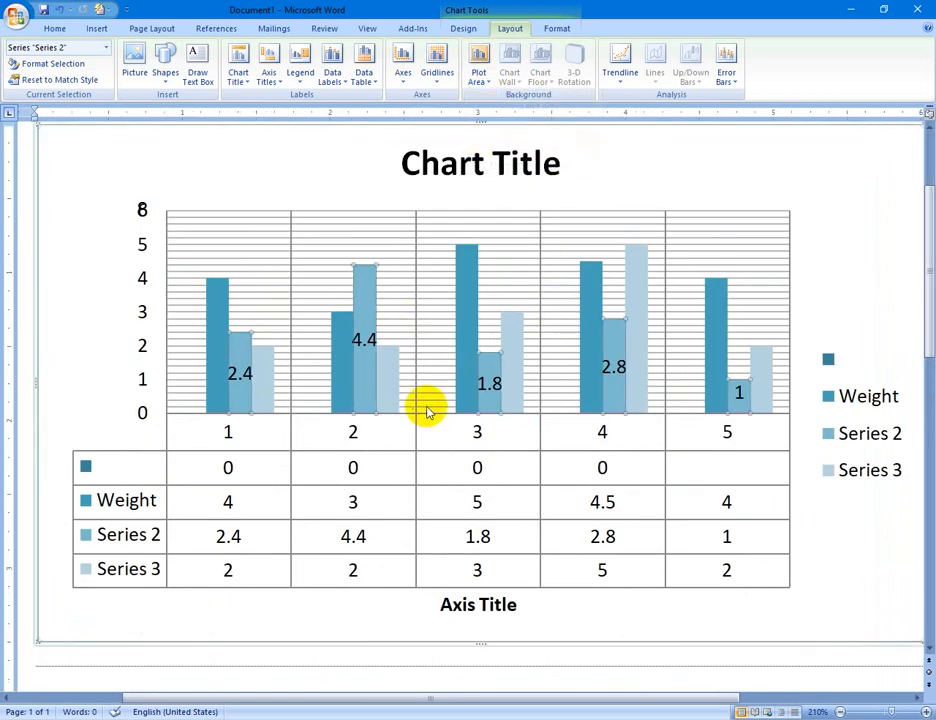
With the Series 2 columns selected, try clearing the plot area fill and restore the default color fill.
{"action": "left_click", "coordinate": [366, 385]}
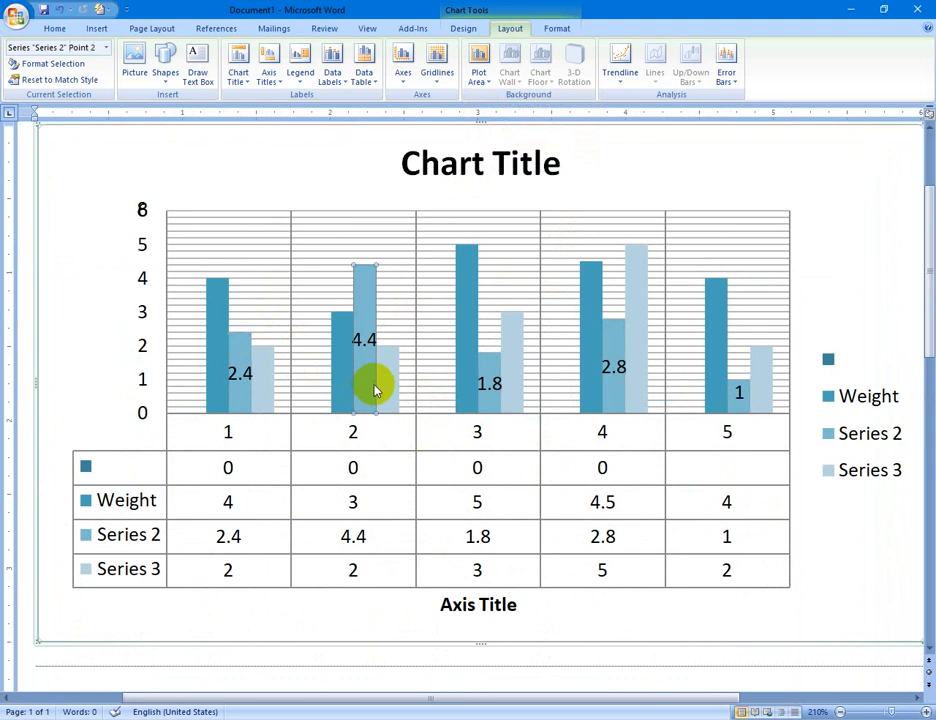
{"action": "left_click", "coordinate": [391, 402]}
{"action": "left_click", "coordinate": [378, 278]}
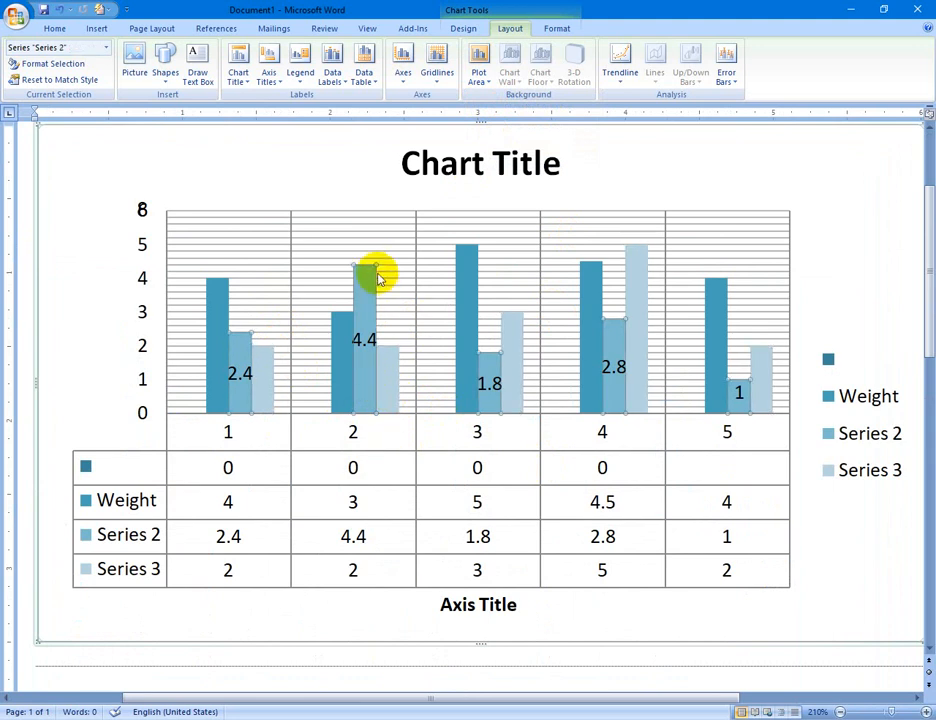
{"action": "scroll", "coordinate": [439, 328], "scroll_direction": "up", "scroll_amount": 8, "text": "ctrl"}
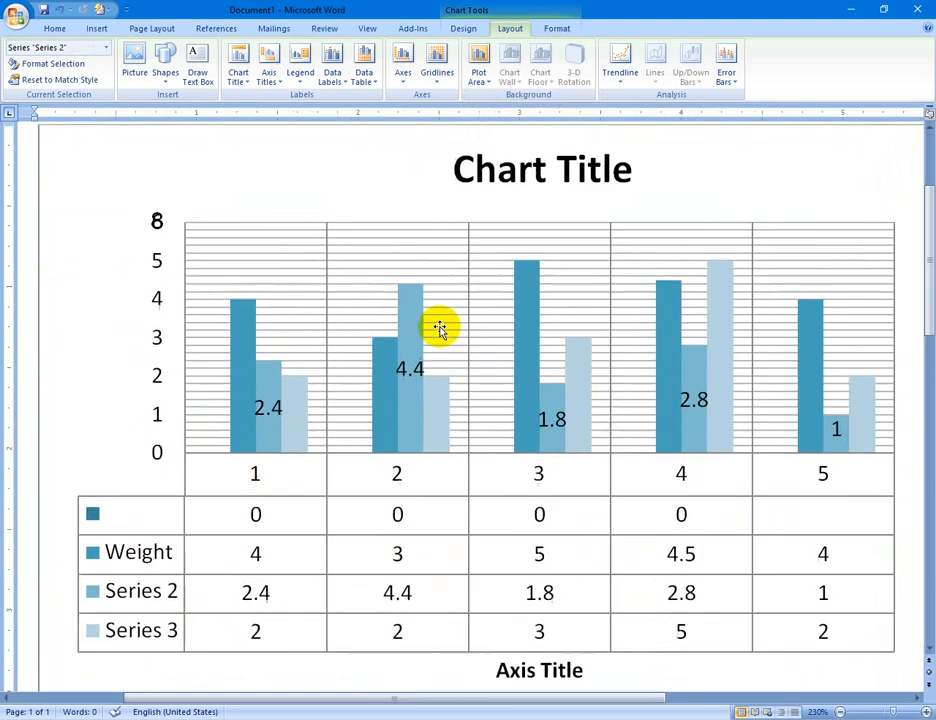
{"action": "left_click", "coordinate": [481, 78]}
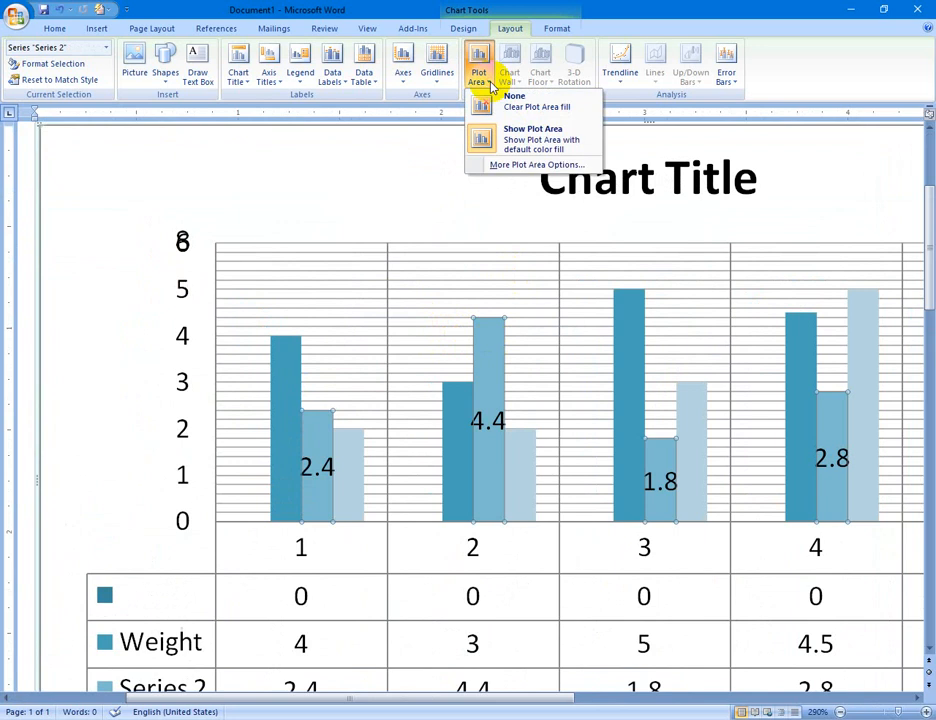
{"action": "left_click", "coordinate": [498, 106]}
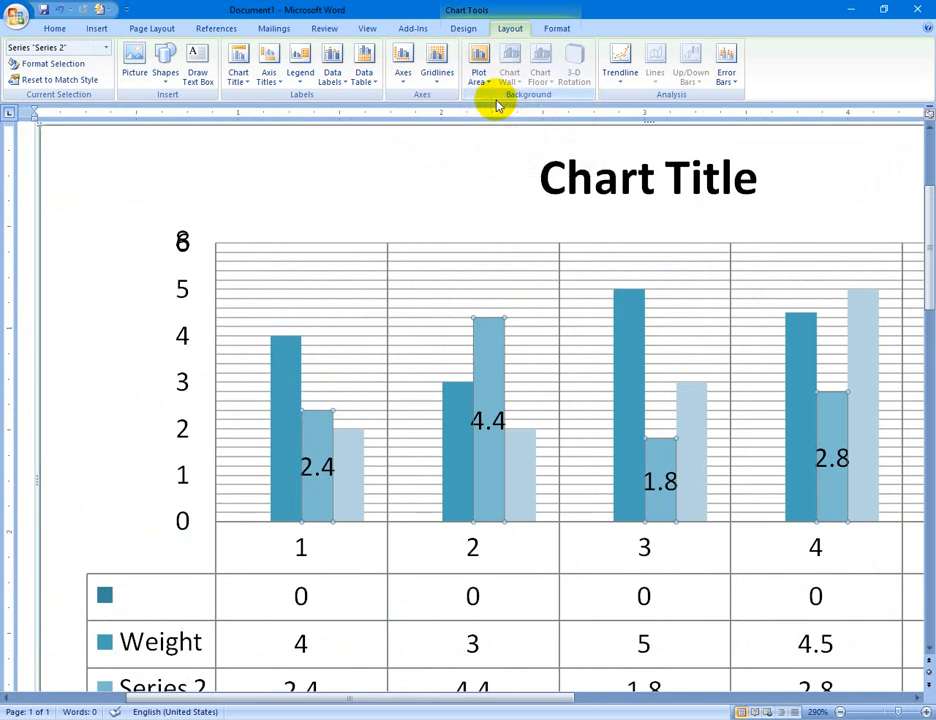
{"action": "left_click", "coordinate": [489, 80]}
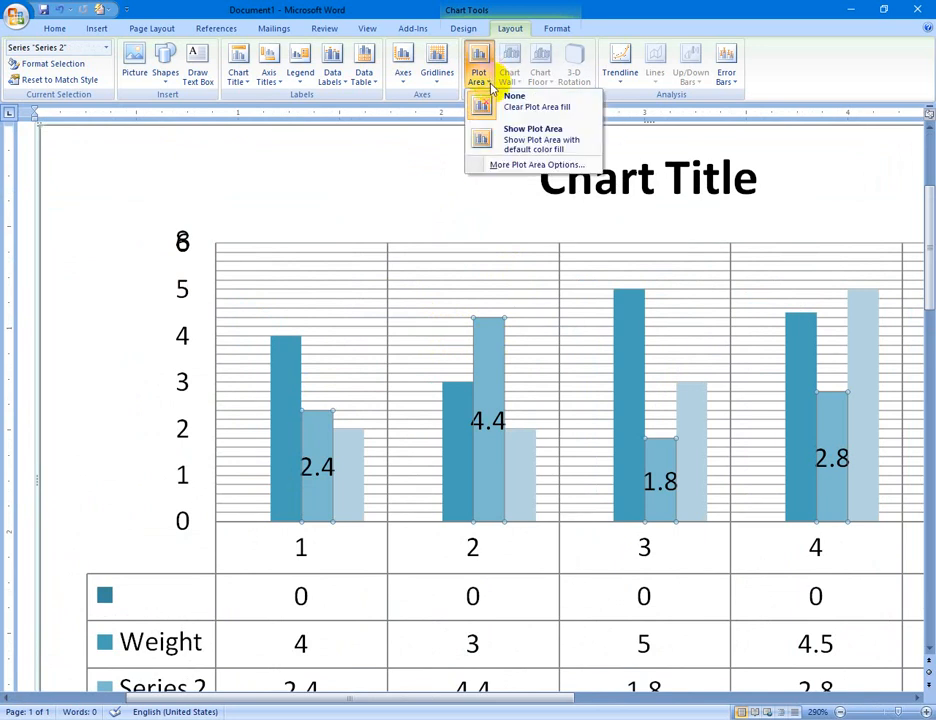
{"action": "left_click", "coordinate": [508, 140]}
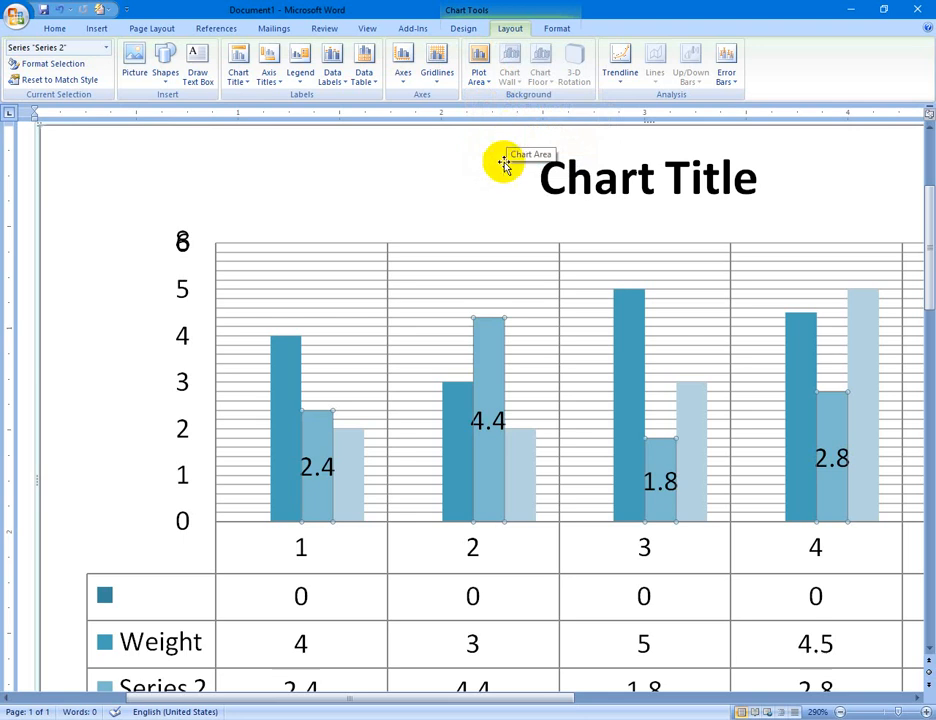
With the first Weight column selected, try the plot area without fill and show it again with the default fill.
{"action": "left_click", "coordinate": [450, 456]}
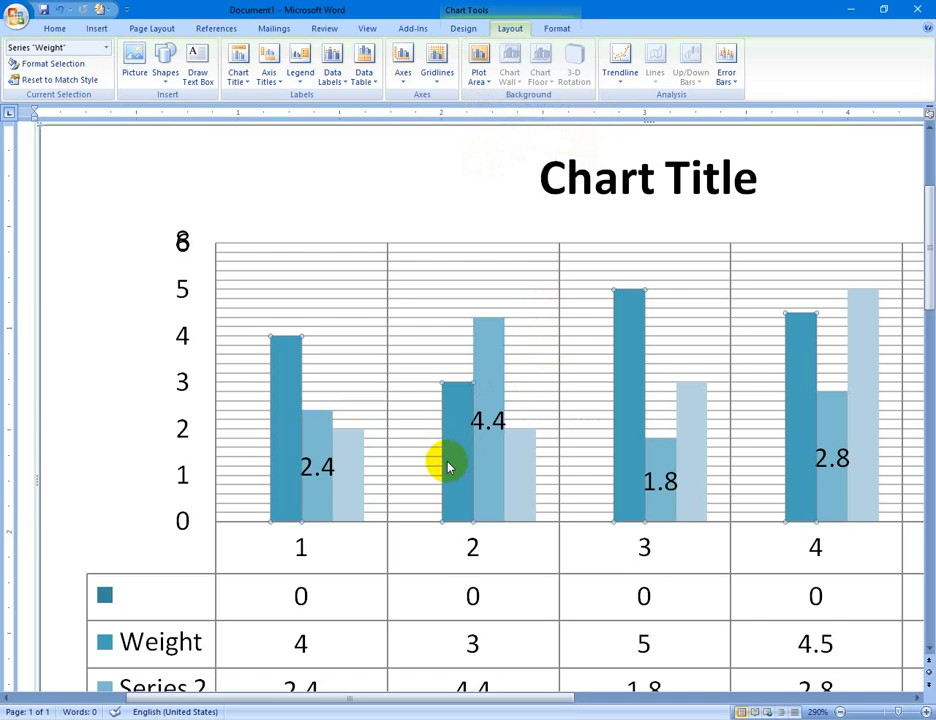
{"action": "left_click", "coordinate": [282, 408]}
{"action": "left_click", "coordinate": [478, 76]}
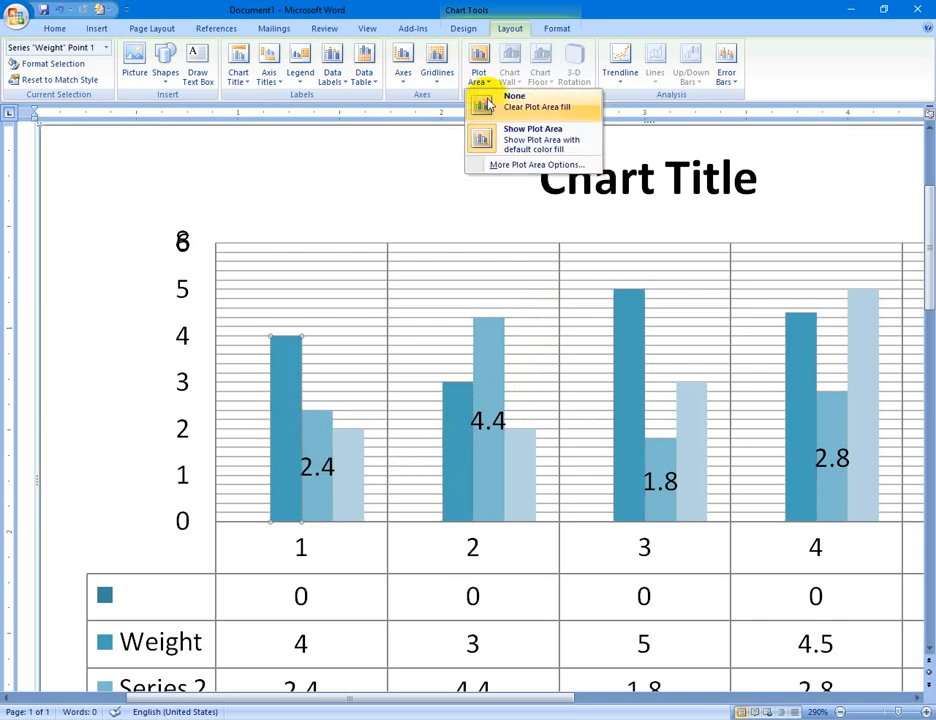
{"action": "left_click", "coordinate": [488, 104]}
{"action": "left_click", "coordinate": [478, 76]}
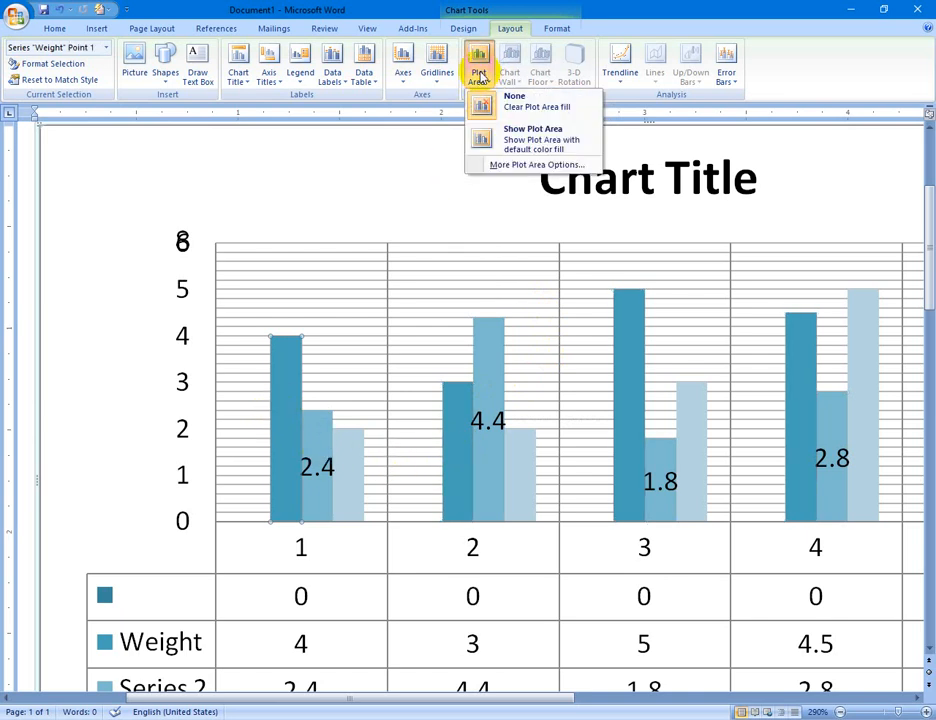
{"action": "left_click", "coordinate": [499, 148]}
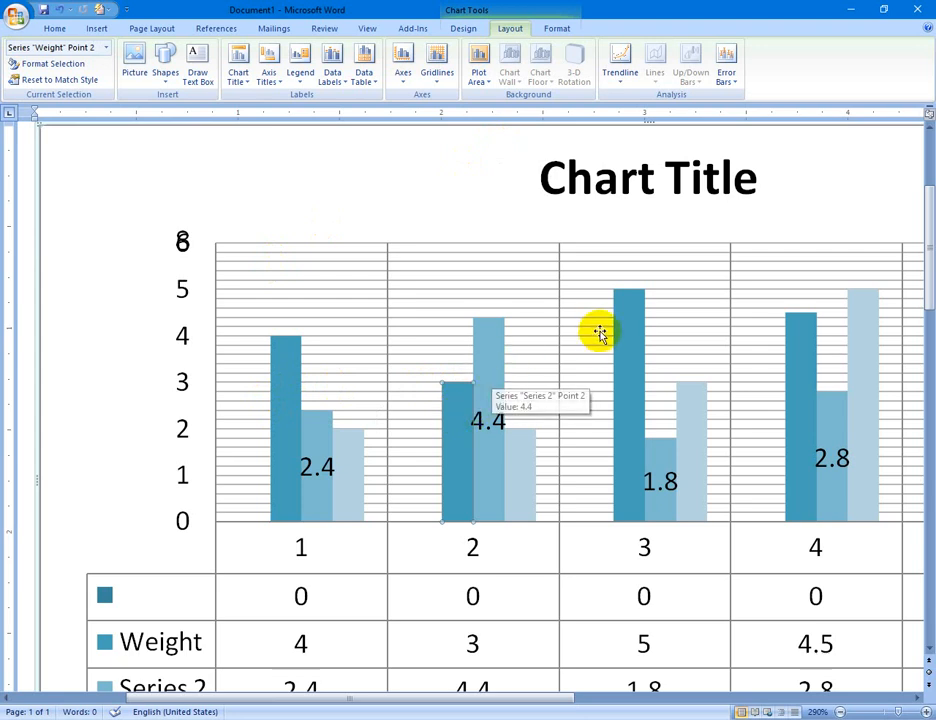
Reselect the Series 2 columns, clear the plot area fill, compare the chart up close, and reapply the default plot area fill.
{"action": "left_click", "coordinate": [496, 336]}
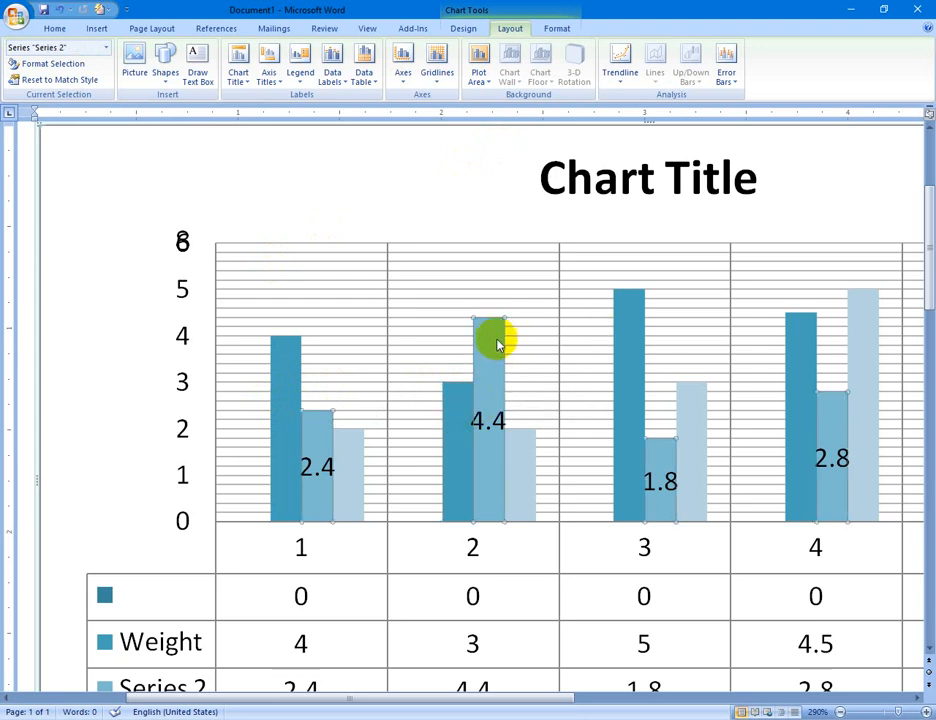
{"action": "left_click", "coordinate": [481, 75]}
{"action": "left_click", "coordinate": [484, 106]}
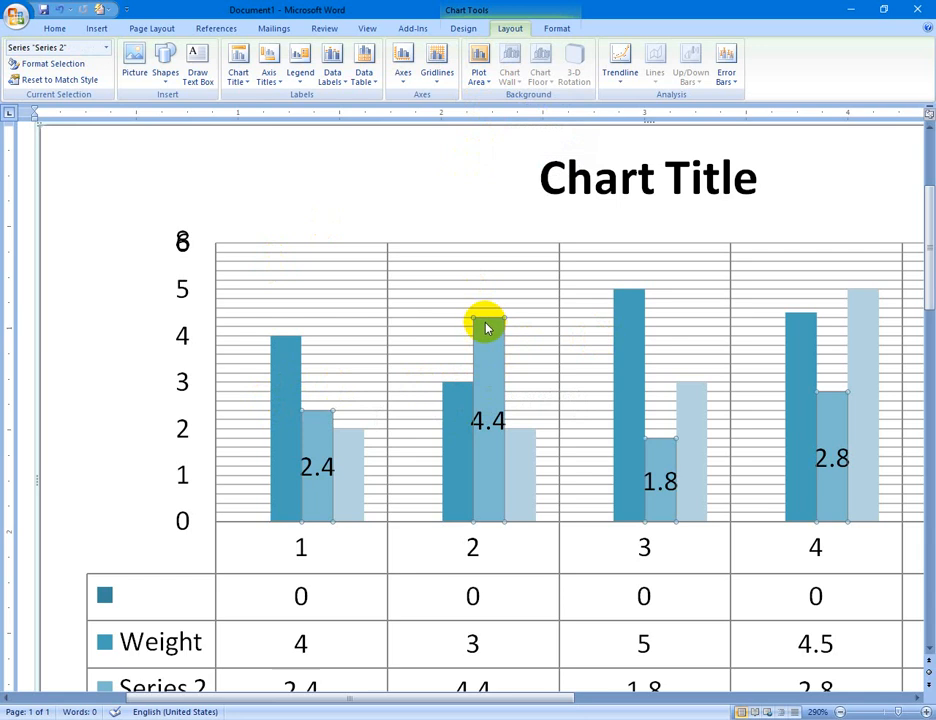
{"action": "scroll", "coordinate": [507, 322], "scroll_direction": "up", "scroll_amount": 9, "text": "ctrl"}
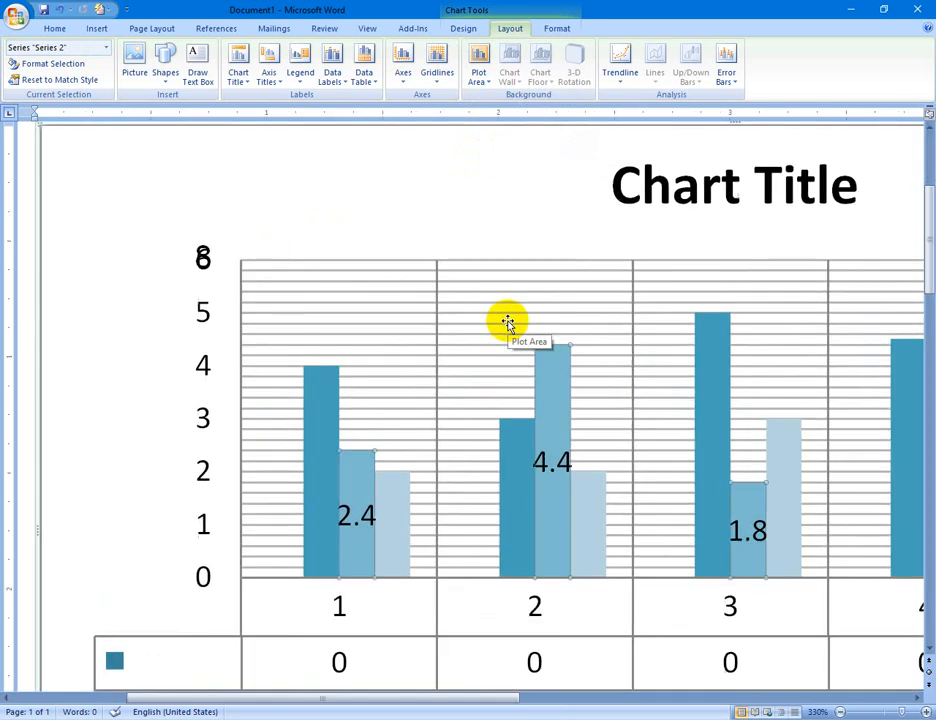
{"action": "left_click_drag", "start_coordinate": [443, 698], "coordinate": [537, 696]}
{"action": "left_click", "coordinate": [393, 445]}
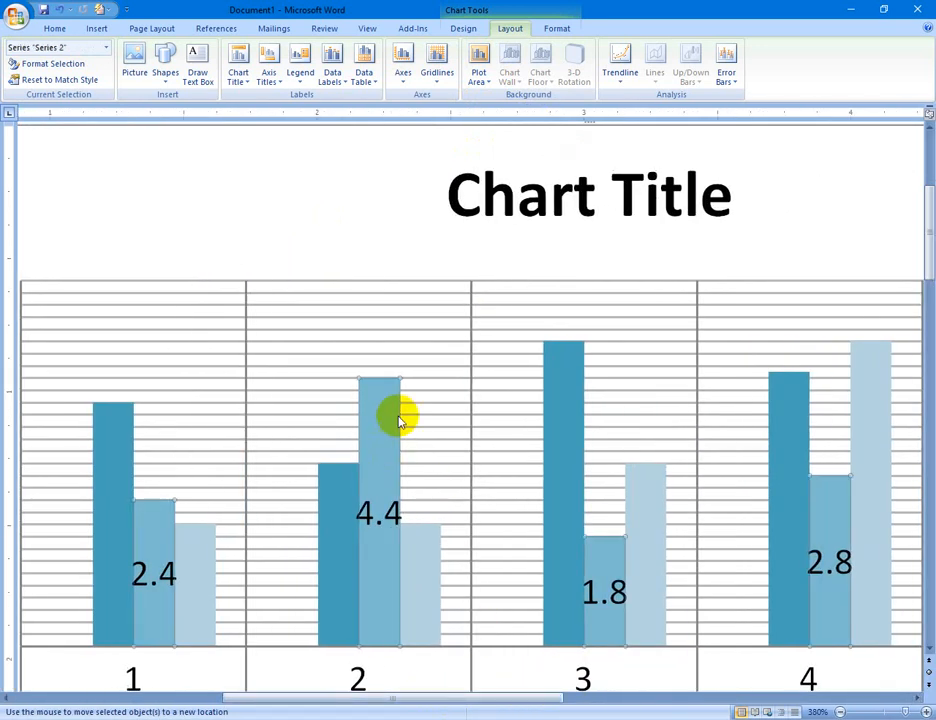
{"action": "left_click", "coordinate": [479, 72]}
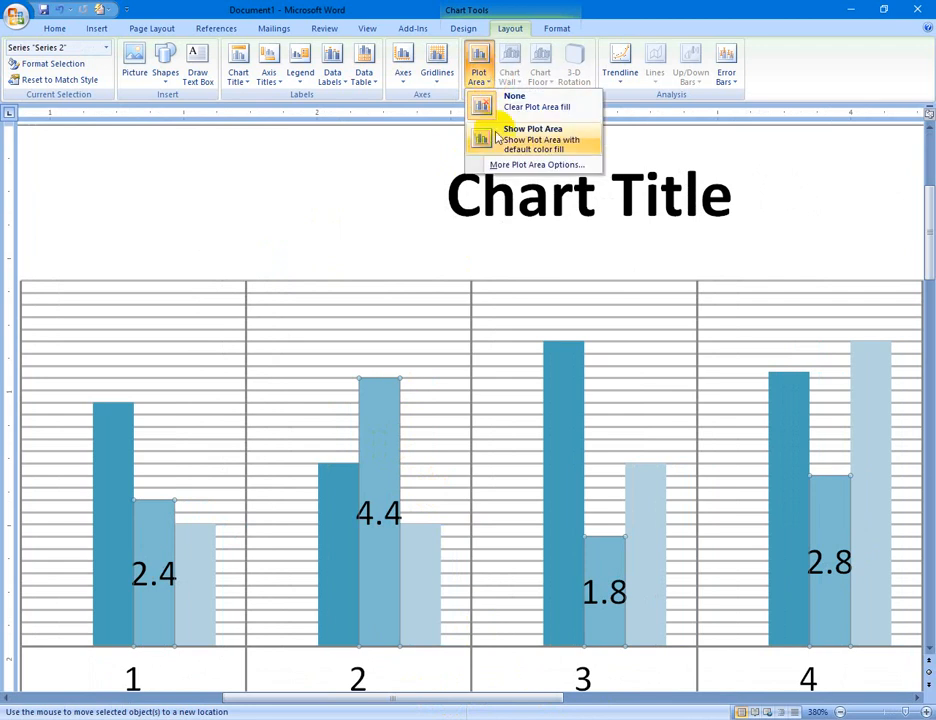
{"action": "left_click", "coordinate": [497, 137]}
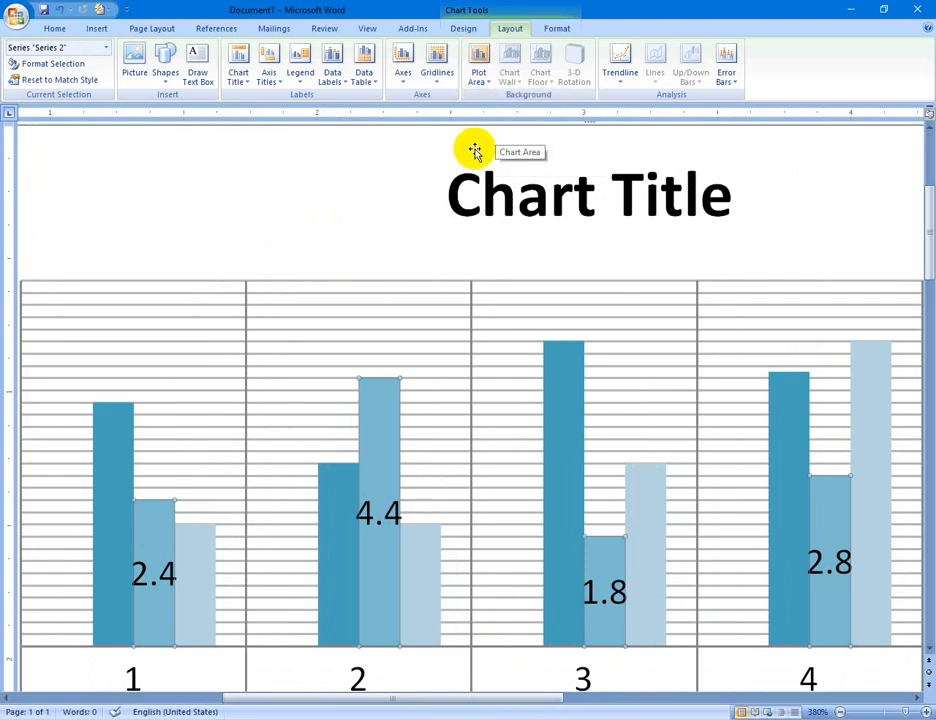
Examine the chart as a whole, along with its formatting options and the objects available for insertion.
{"action": "scroll", "coordinate": [420, 402], "scroll_direction": "down", "scroll_amount": 1}
{"action": "scroll", "coordinate": [420, 402], "scroll_direction": "down", "scroll_amount": 5}
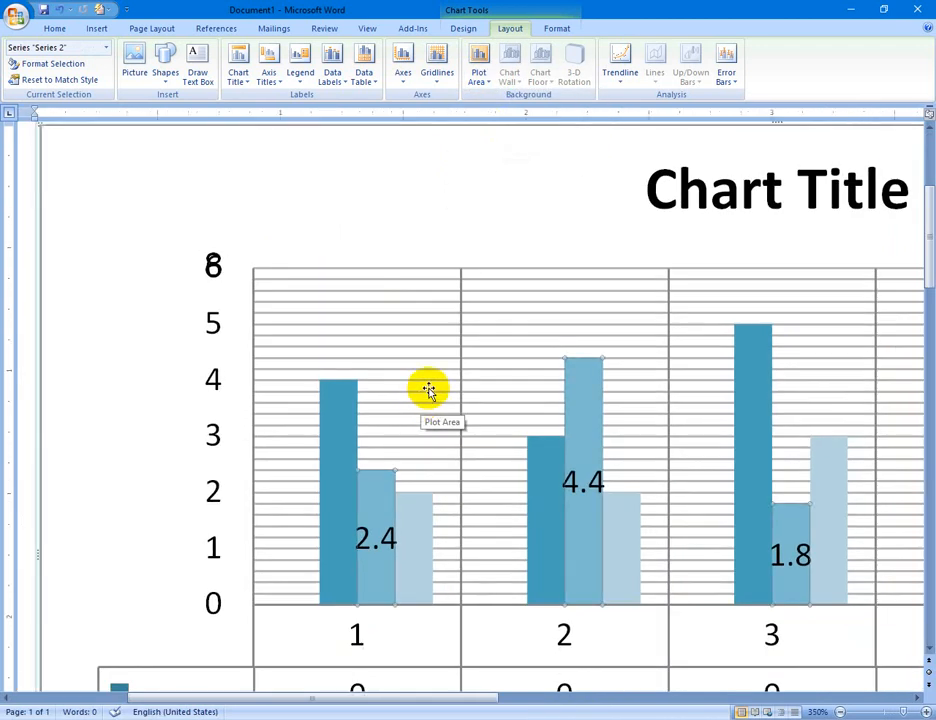
{"action": "scroll", "coordinate": [429, 392], "scroll_direction": "down", "scroll_amount": 3}
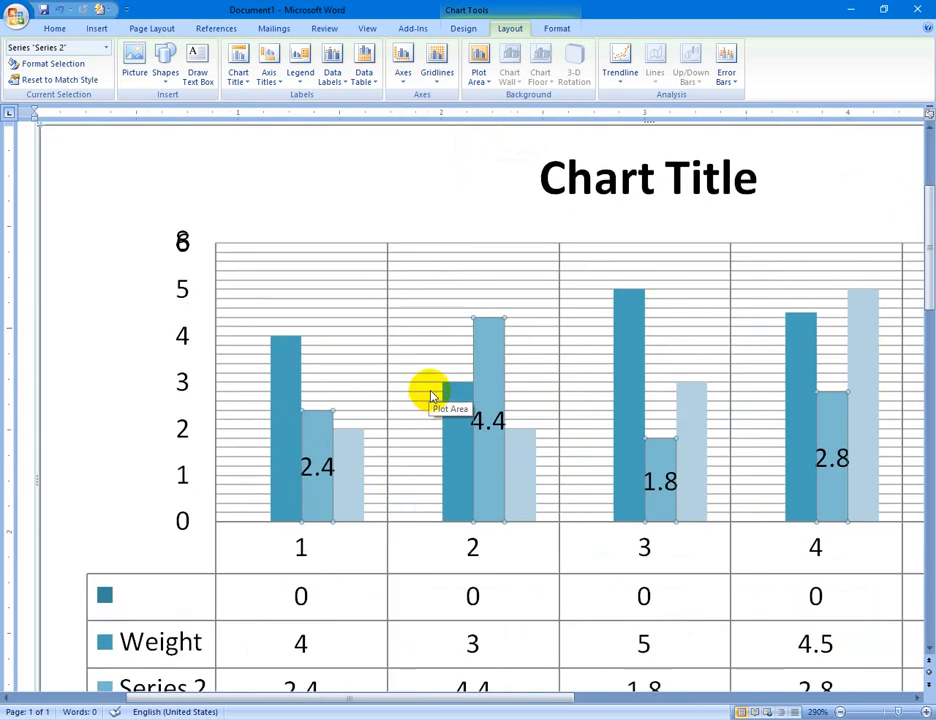
{"action": "scroll", "coordinate": [455, 372], "scroll_direction": "down", "scroll_amount": 6}
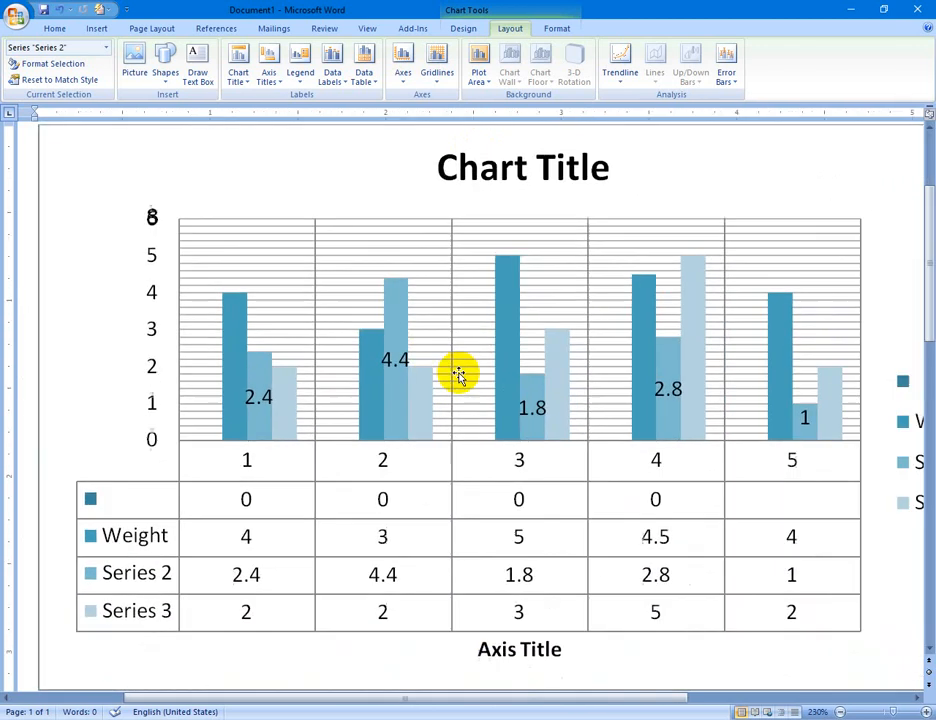
{"action": "scroll", "coordinate": [457, 375], "scroll_direction": "down", "scroll_amount": 2}
{"action": "scroll", "coordinate": [680, 405], "scroll_direction": "down", "scroll_amount": 1}
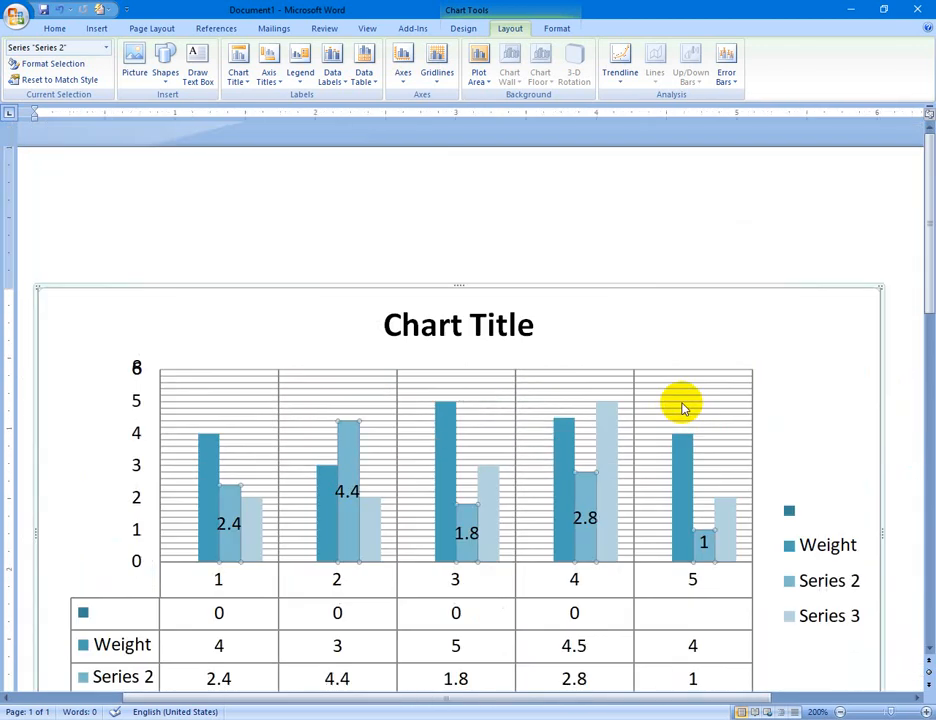
{"action": "scroll", "coordinate": [680, 405], "scroll_direction": "down", "scroll_amount": 1}
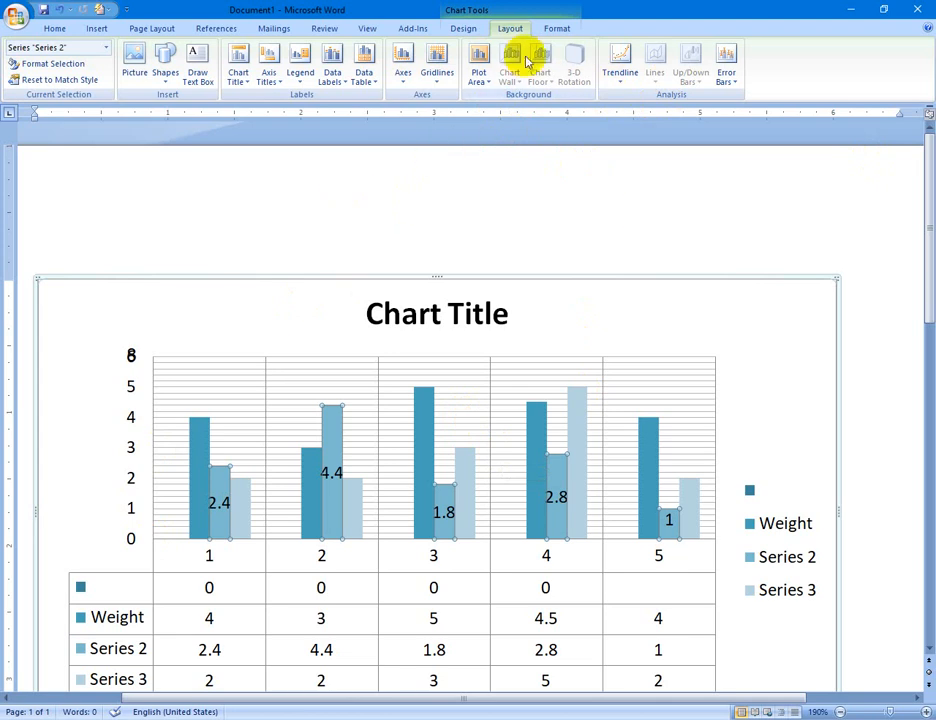
{"action": "left_click", "coordinate": [557, 30]}
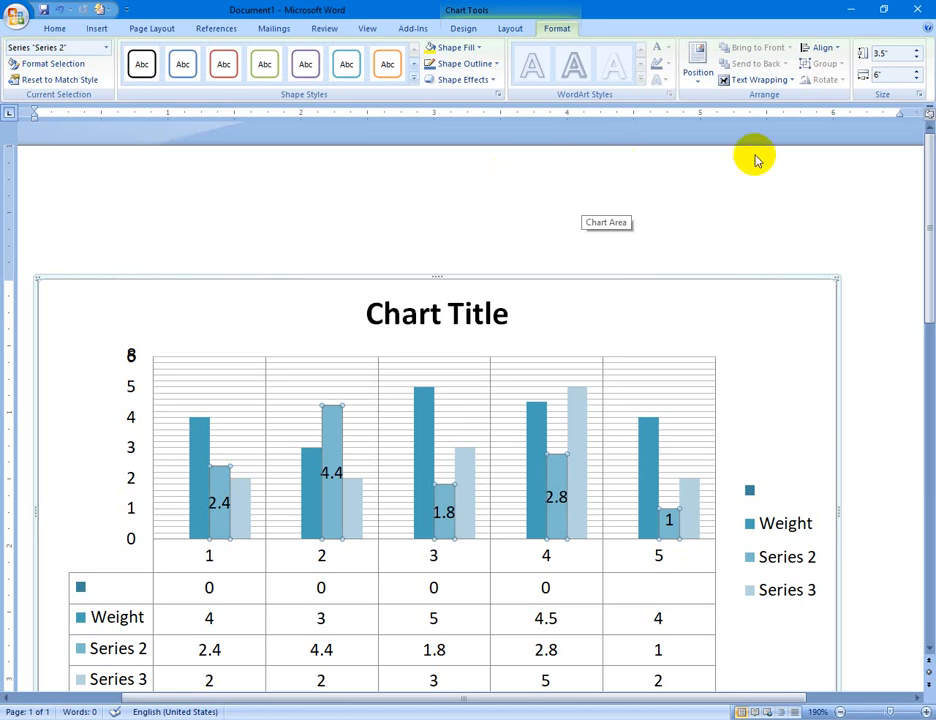
{"action": "left_click", "coordinate": [94, 27]}
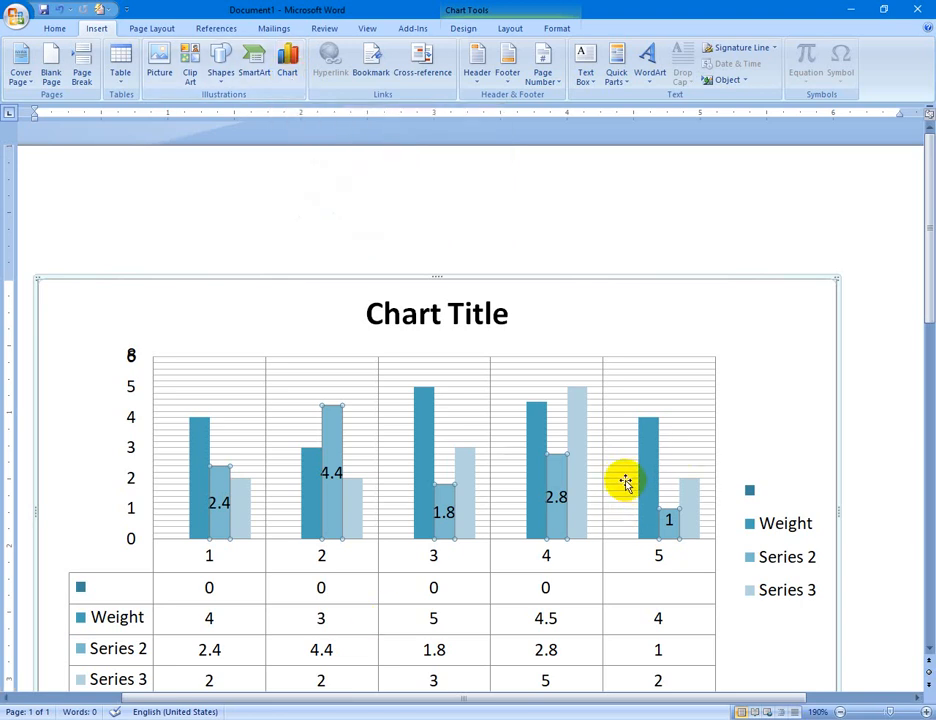
{"action": "left_click", "coordinate": [731, 378]}
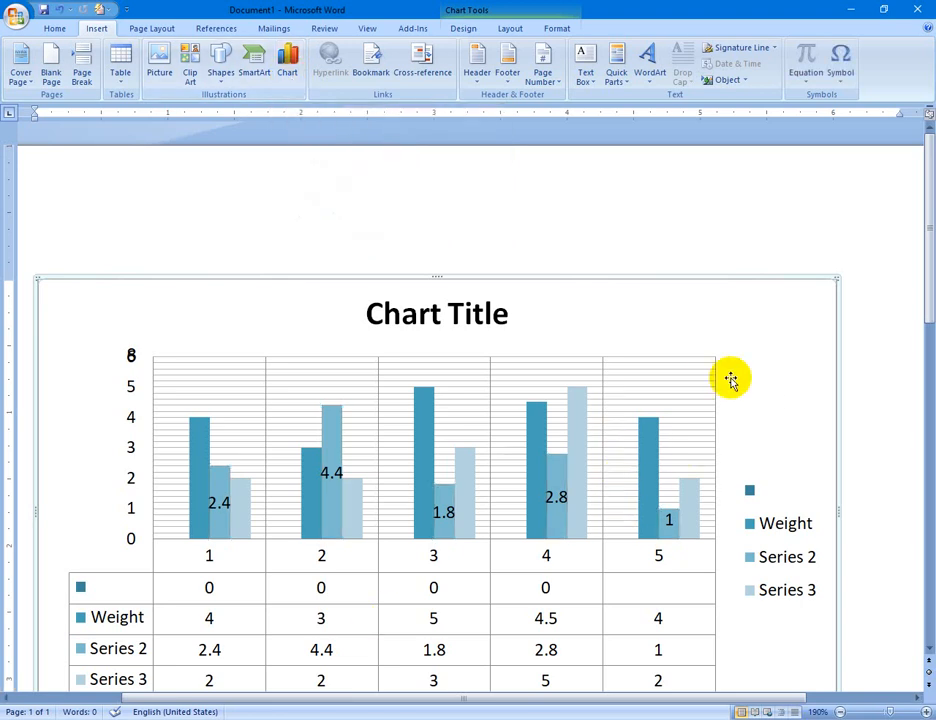